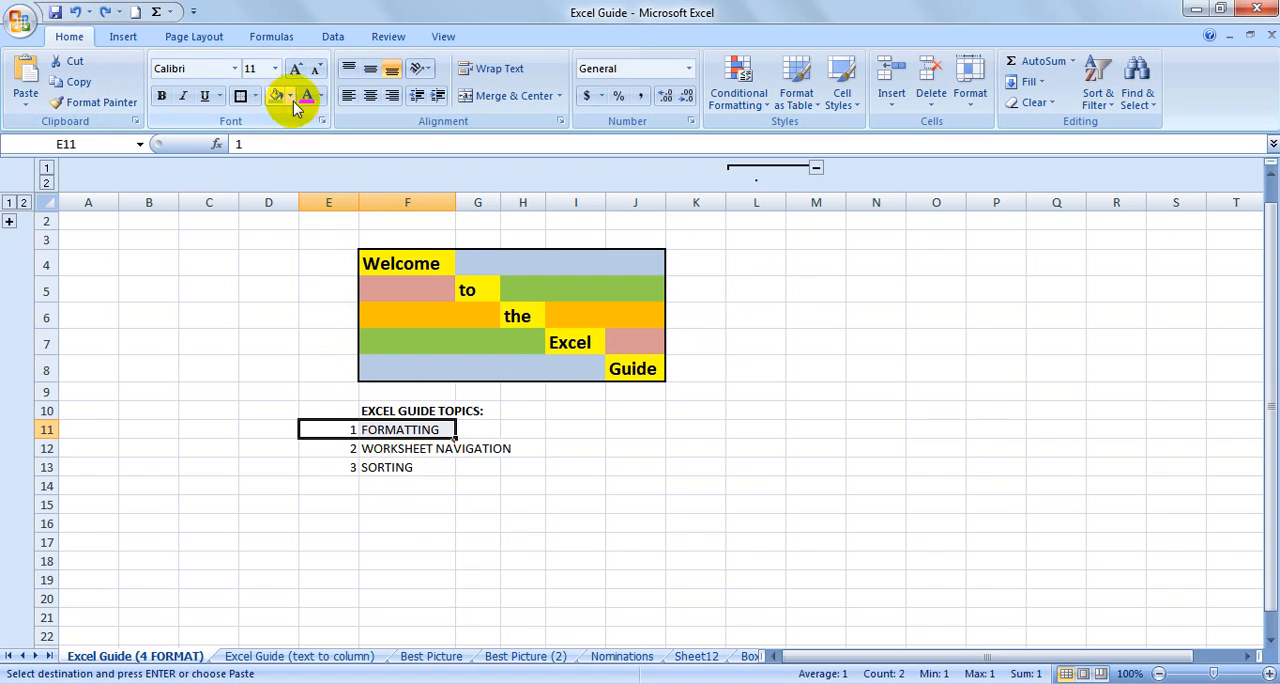
Fill the FORMATTING topic cells E11:F11 with yellow.
click(289, 95)
click(323, 234)
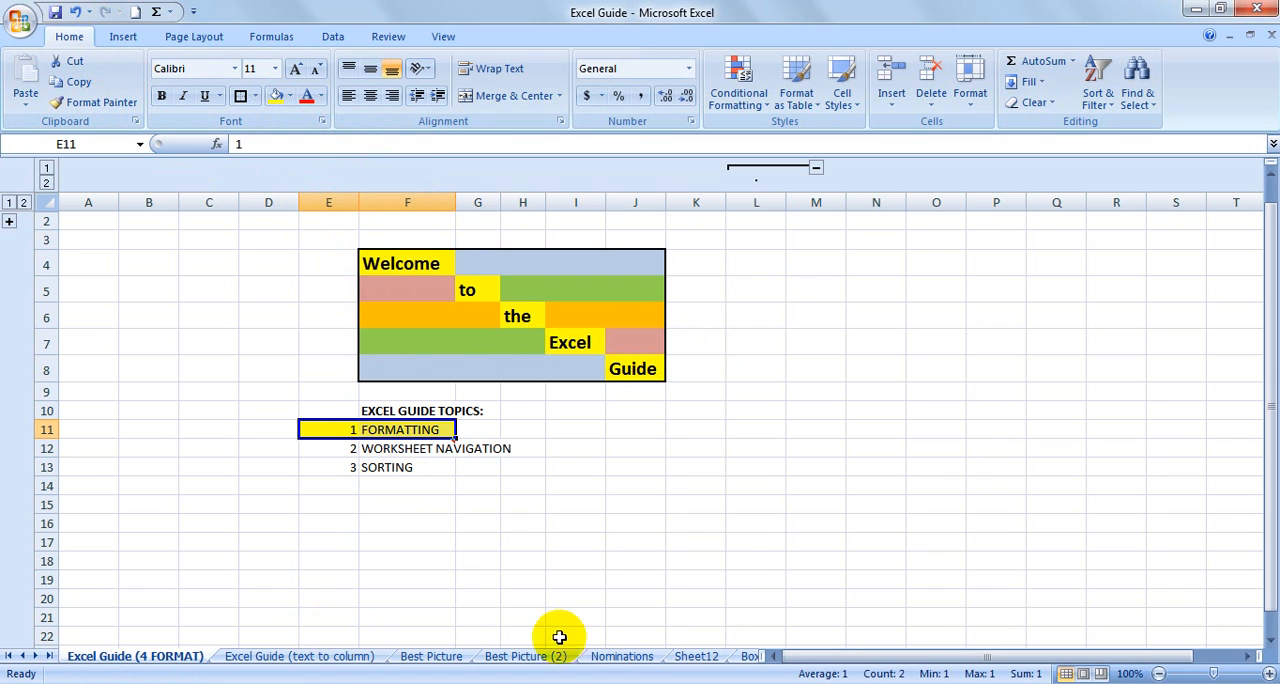
On the Nominations sheet, fill header cells A1:D1 with yellow and replace that fill with a light red theme color.
click(621, 656)
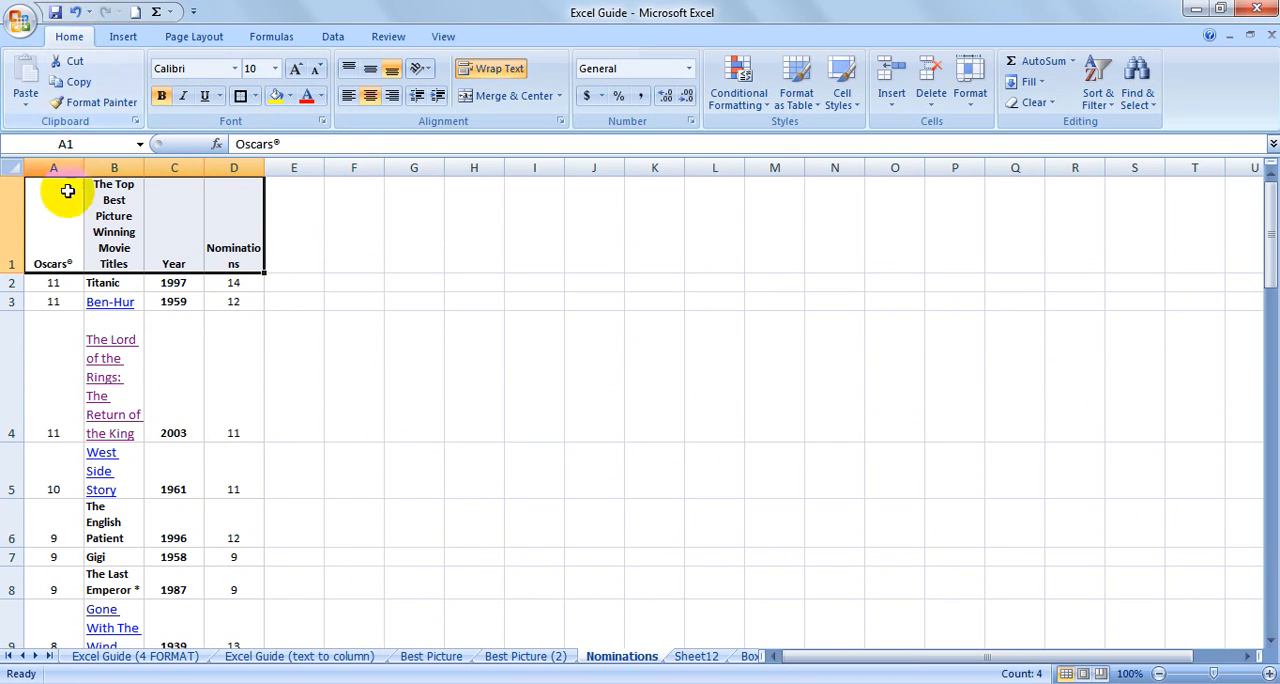
click(57, 236)
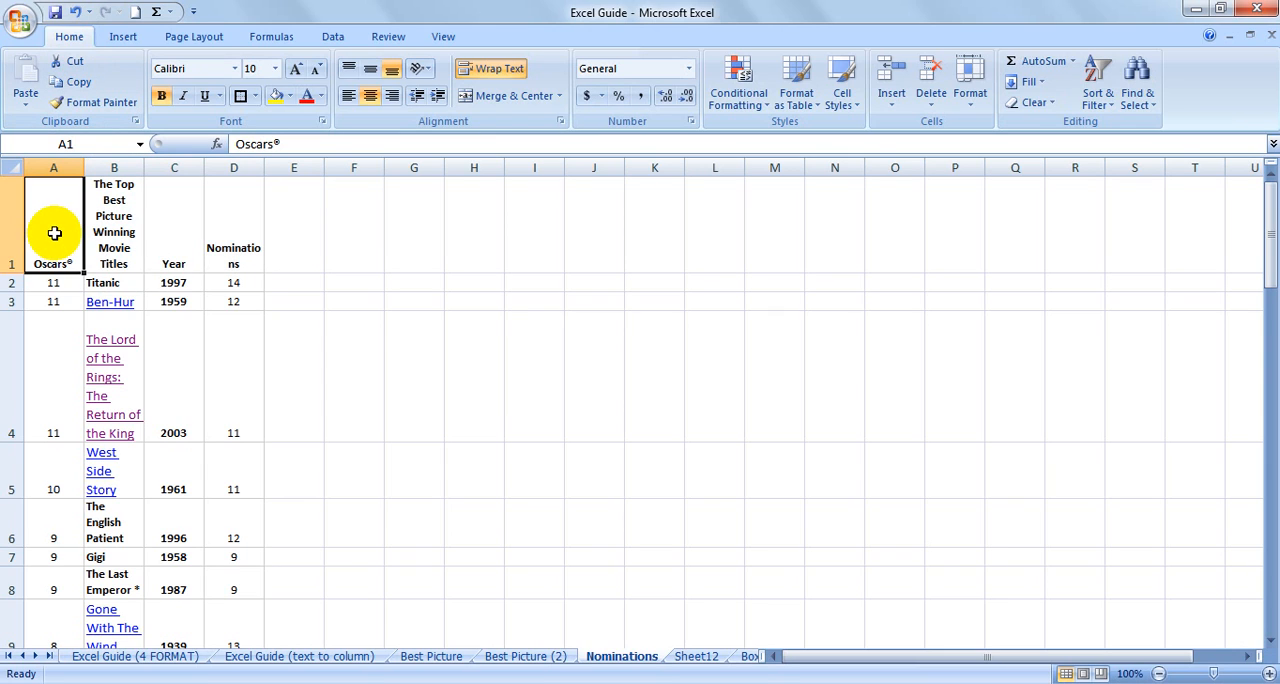
drag(54, 233, 240, 240)
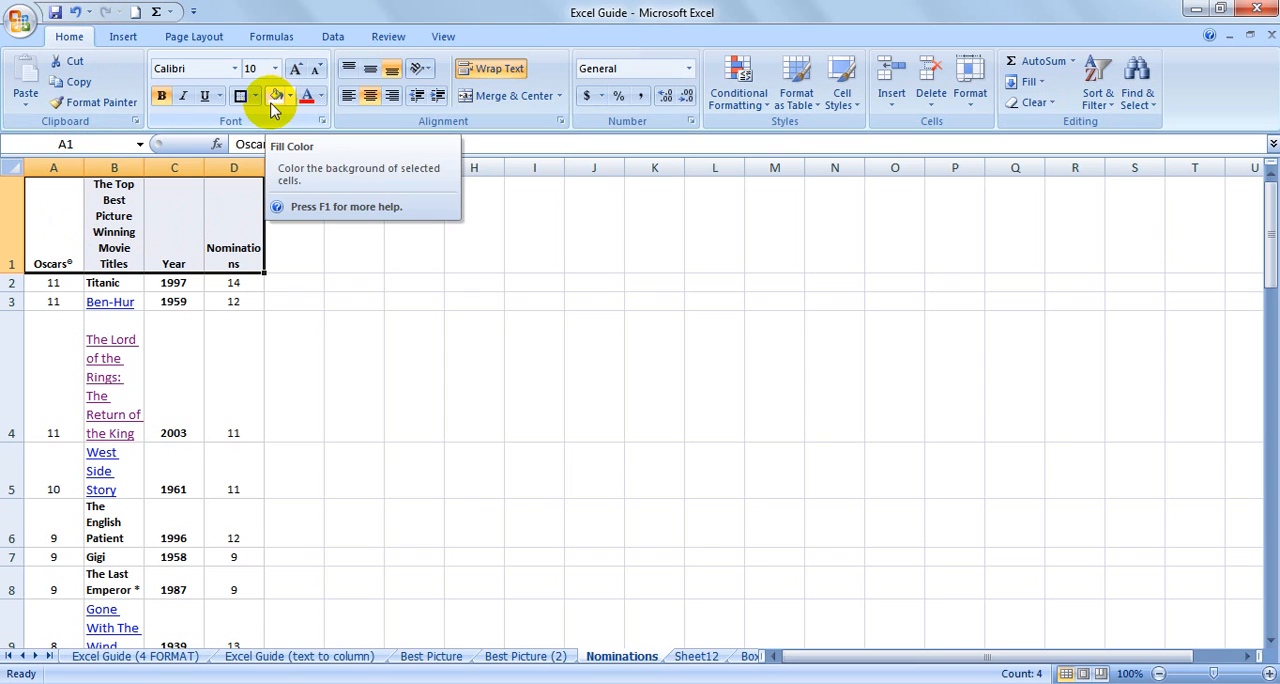
click(276, 97)
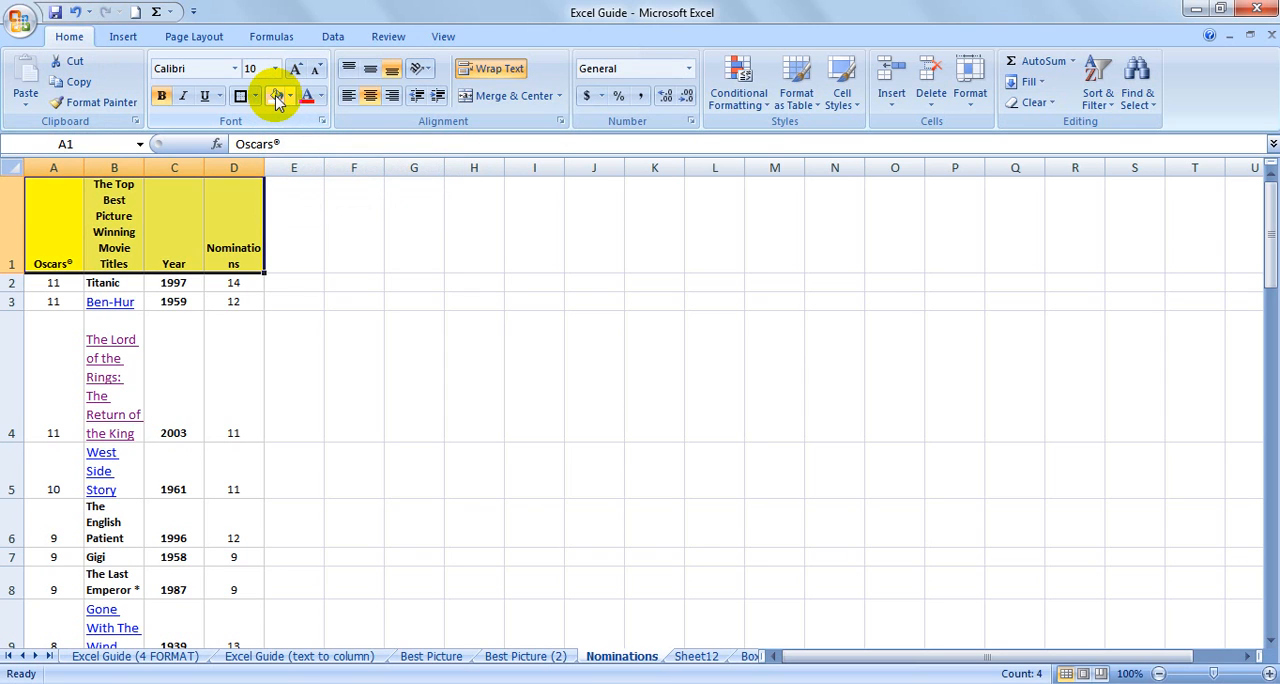
click(290, 97)
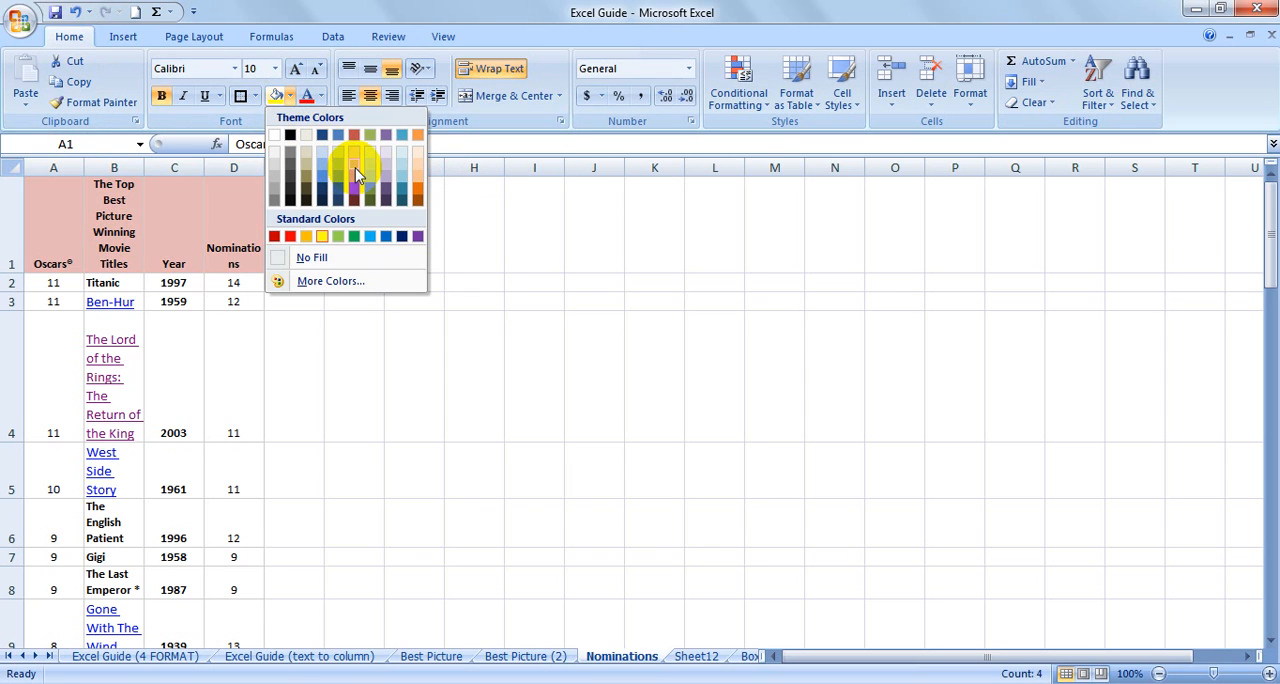
click(354, 159)
Set the header text in A1:D1 to red and remove its italic and underline formatting.
click(322, 97)
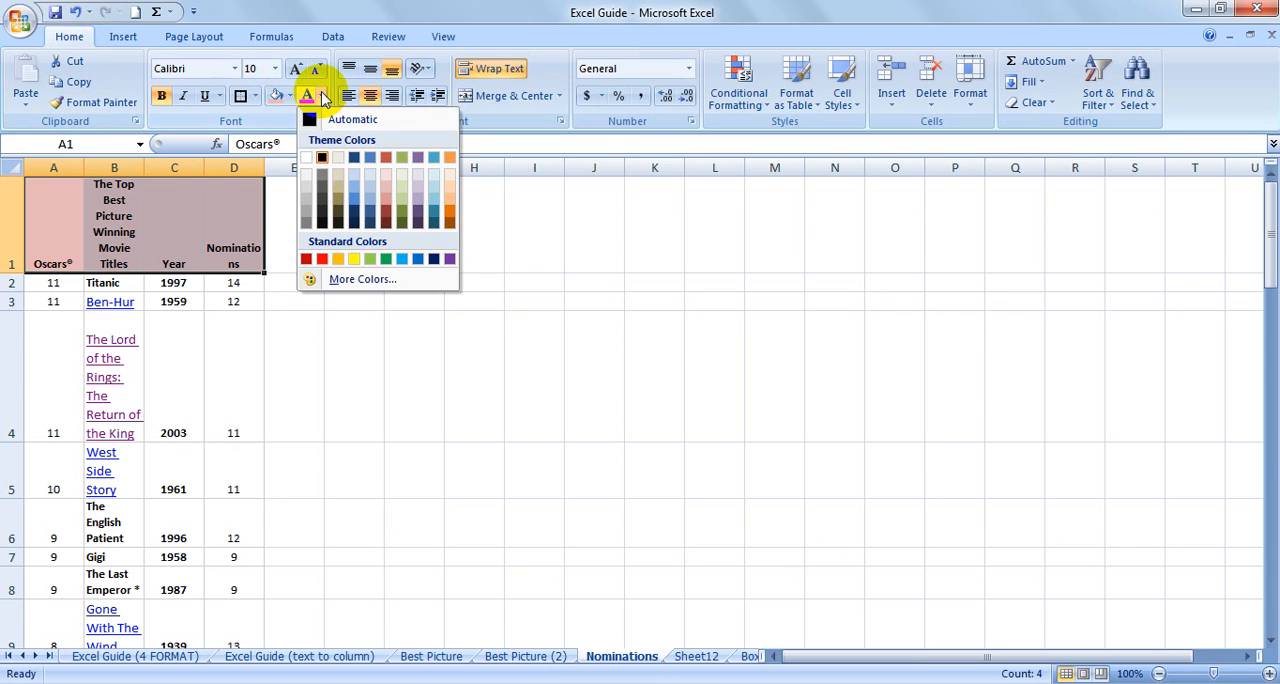
click(319, 258)
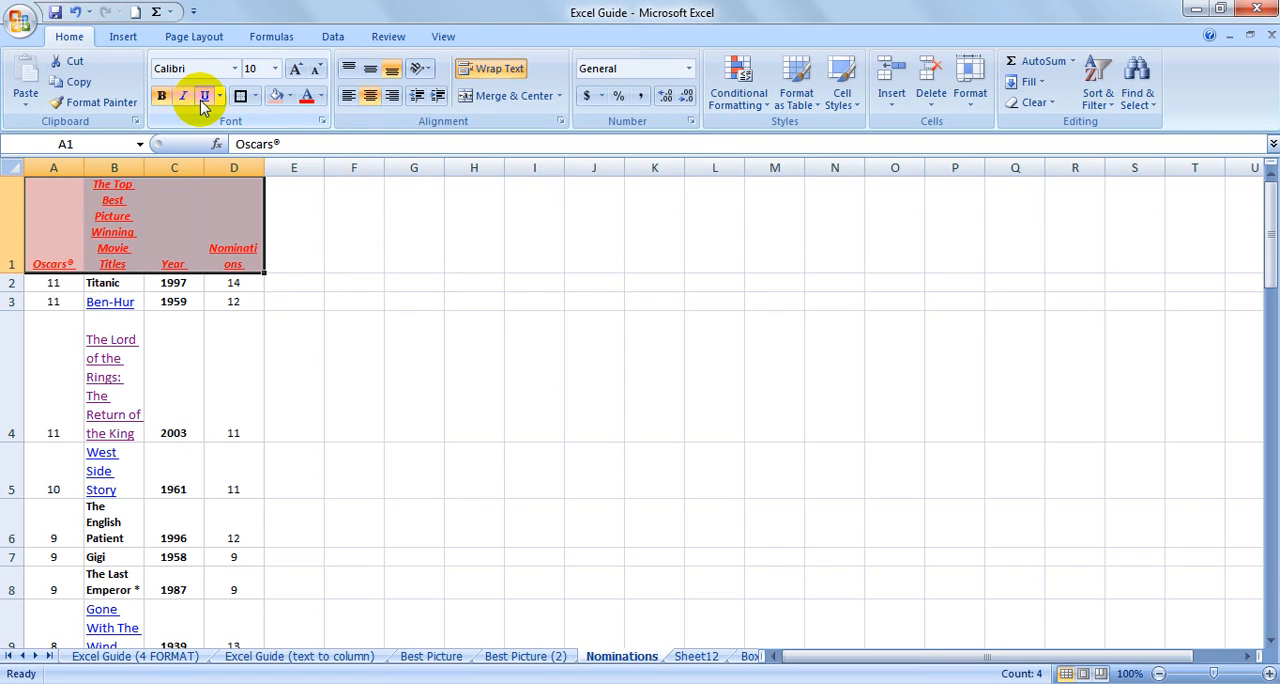
click(185, 100)
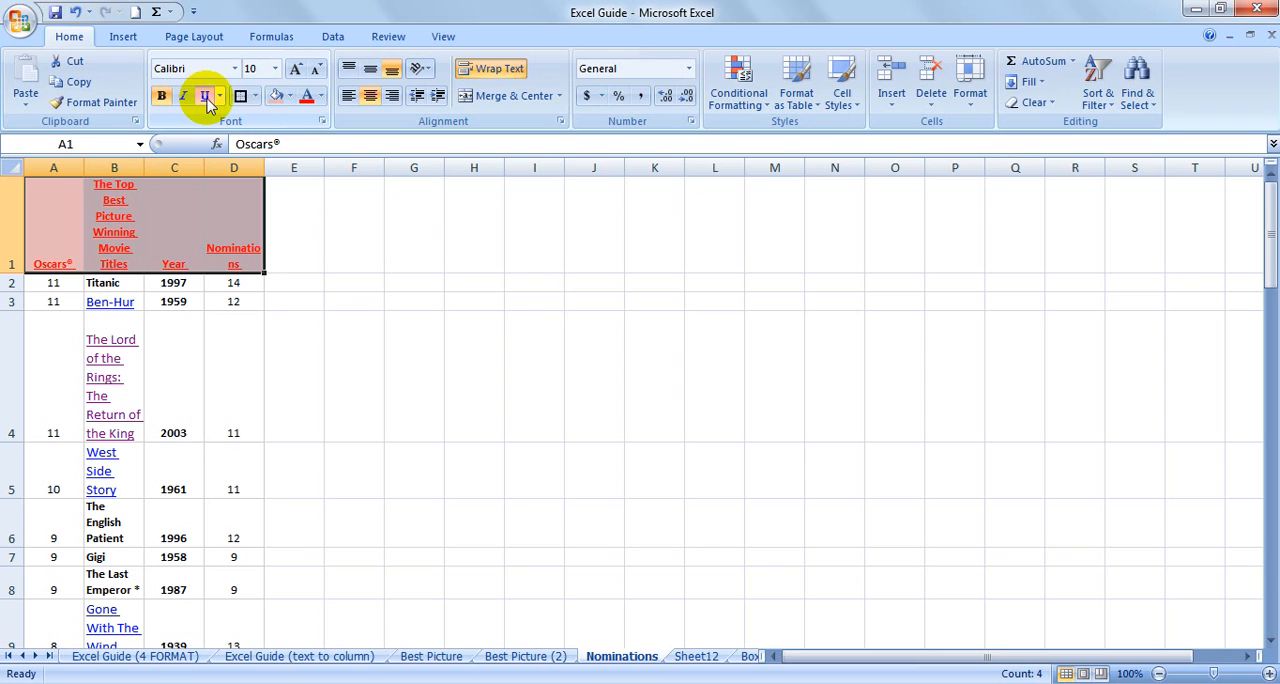
click(206, 98)
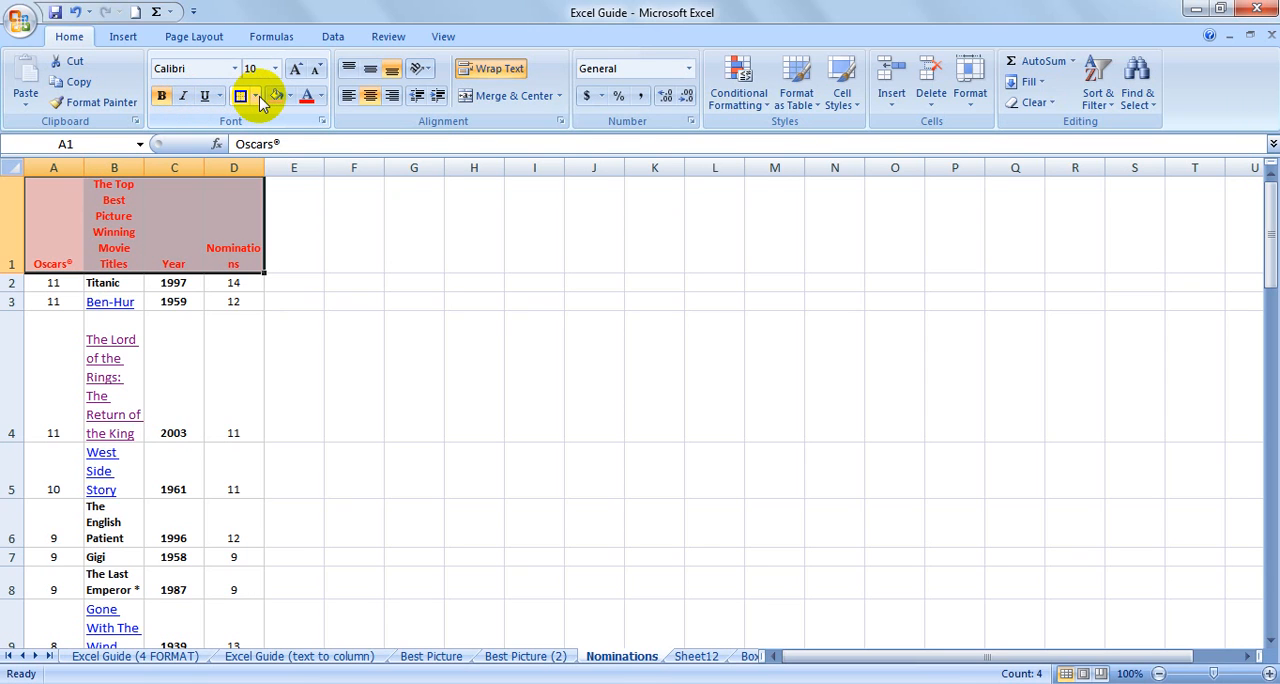
Apply outside borders to header cells A1:D1 and replace them with a thick box border.
click(256, 97)
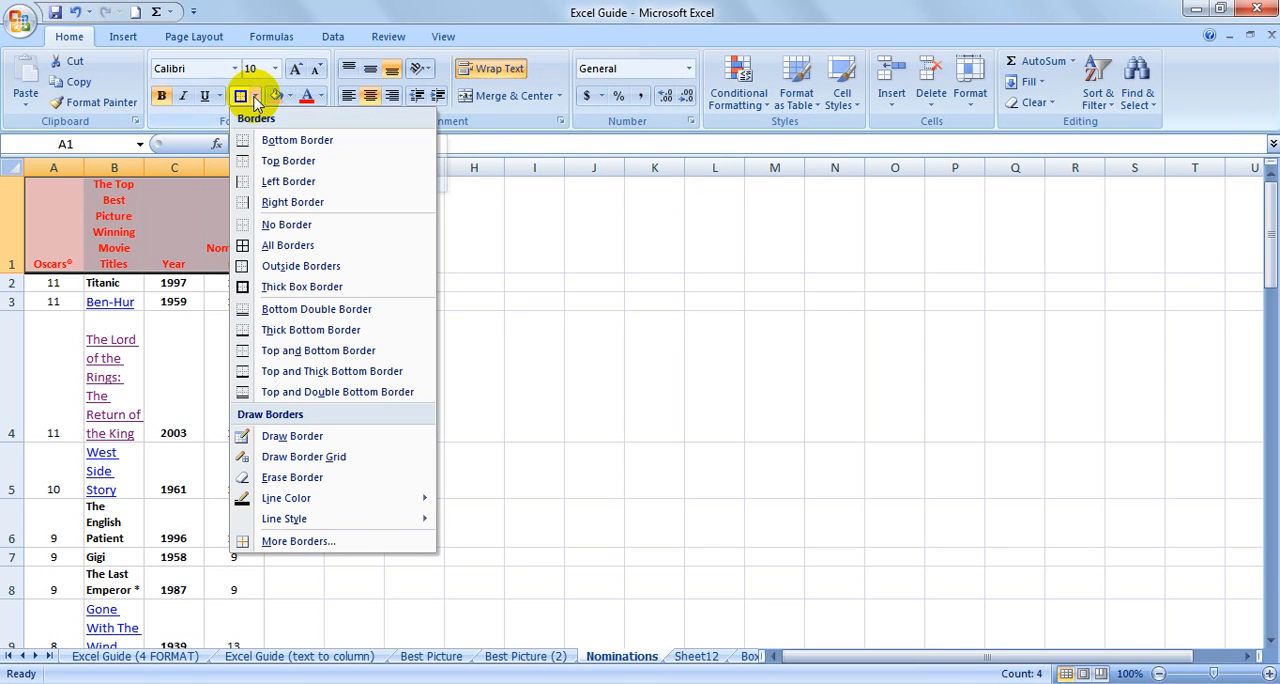
click(297, 266)
click(256, 96)
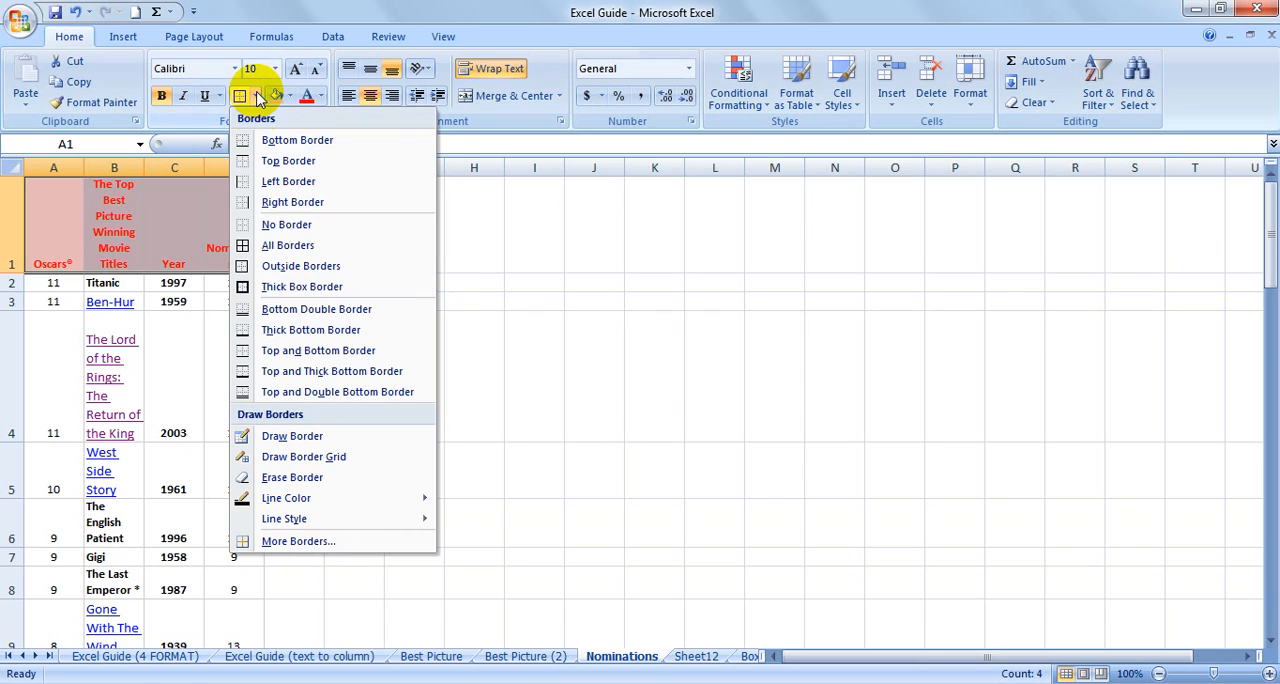
click(302, 287)
click(229, 301)
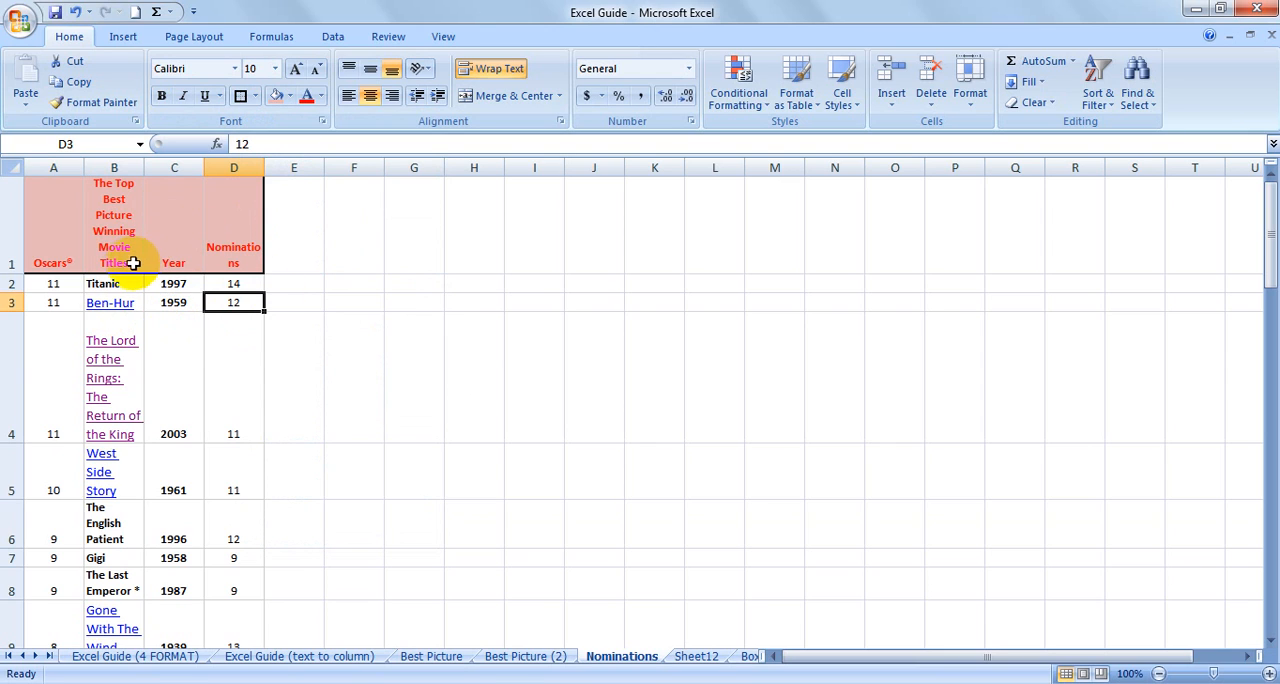
Give header cells B1:C1 a light green dashed bottom border through the Format Cells dialog.
drag(116, 262, 172, 263)
right_click(174, 218)
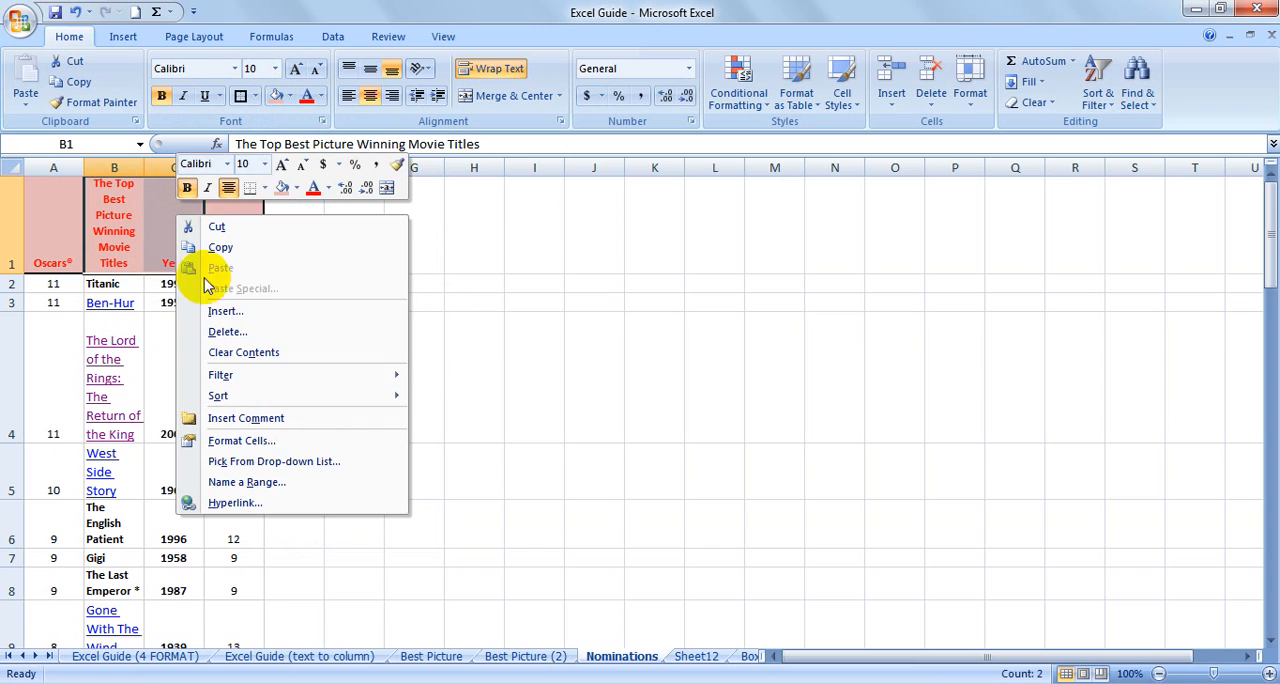
click(255, 440)
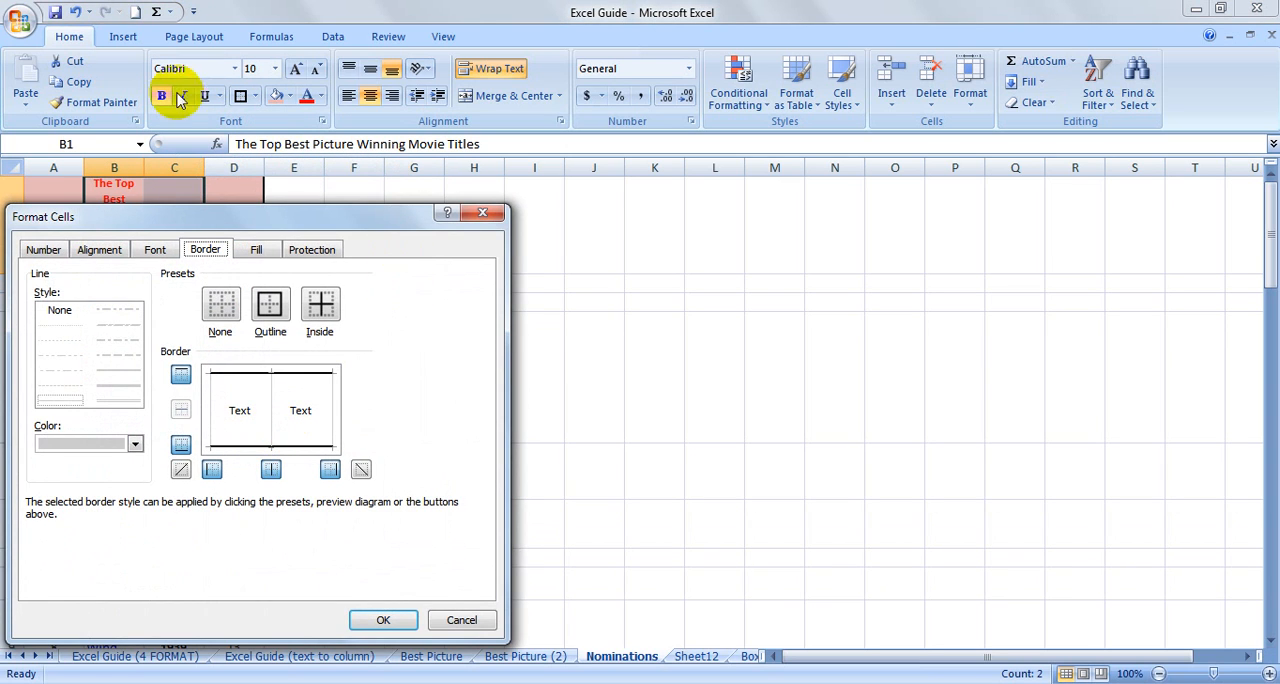
click(43, 250)
click(99, 250)
click(155, 250)
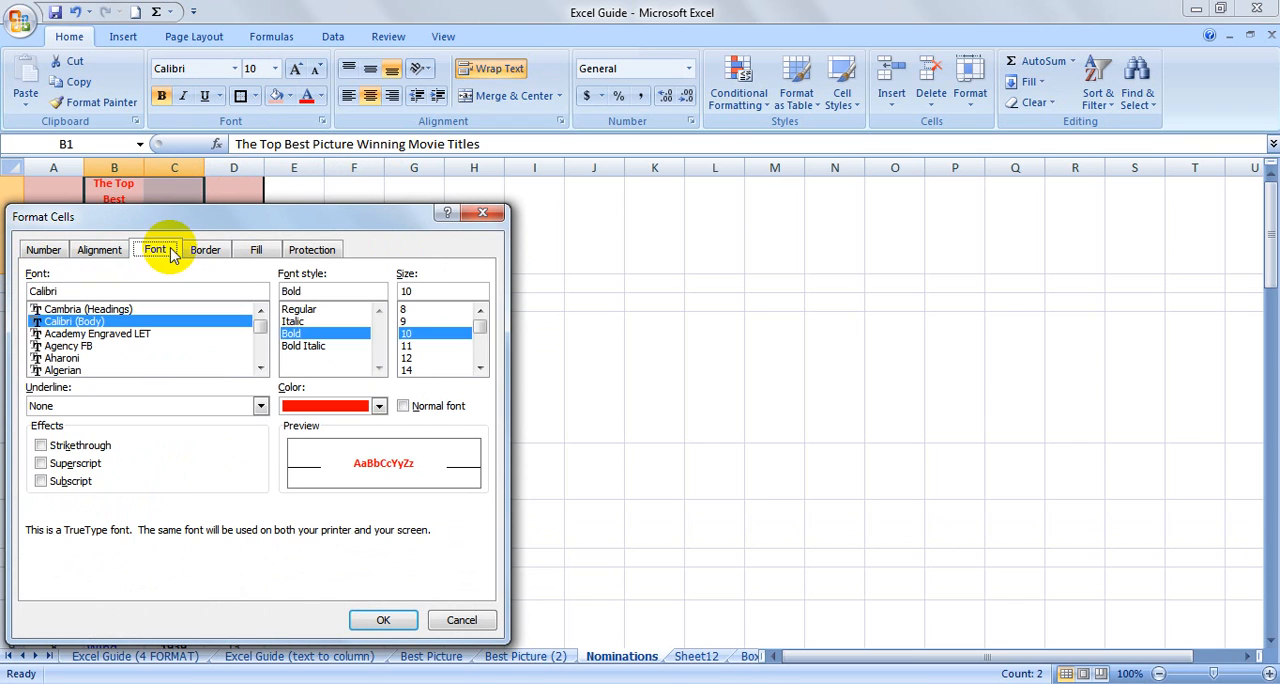
click(206, 250)
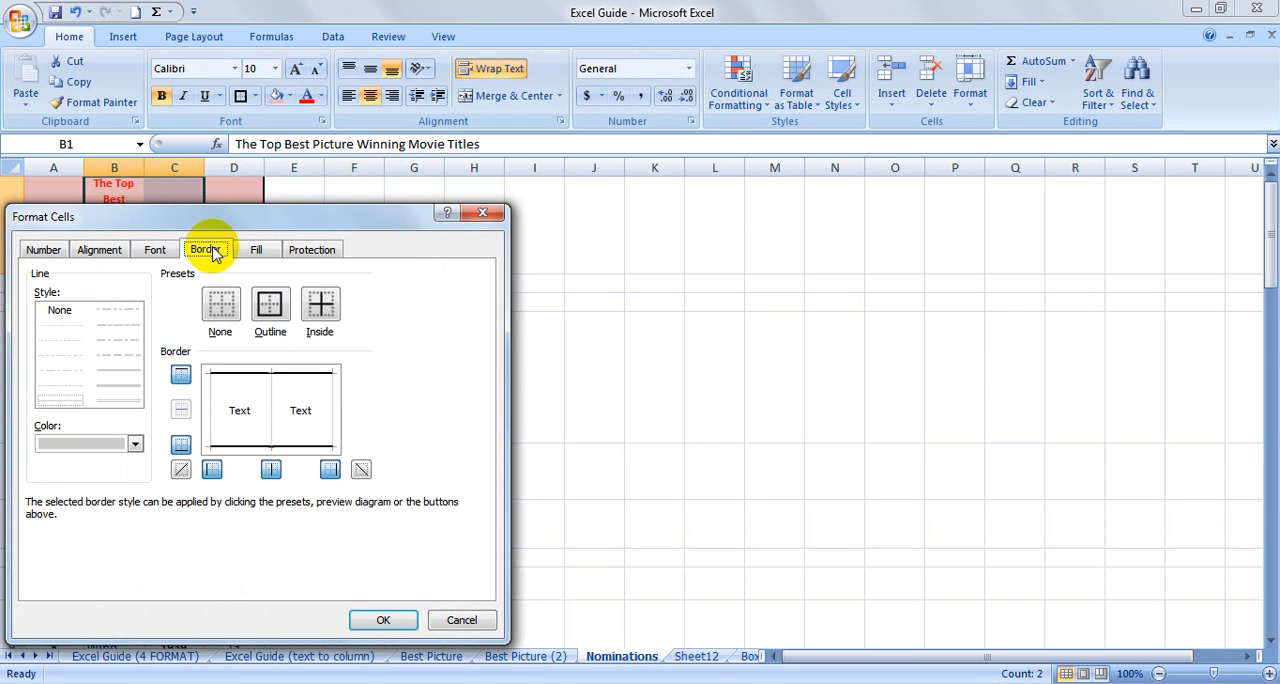
click(127, 355)
click(135, 443)
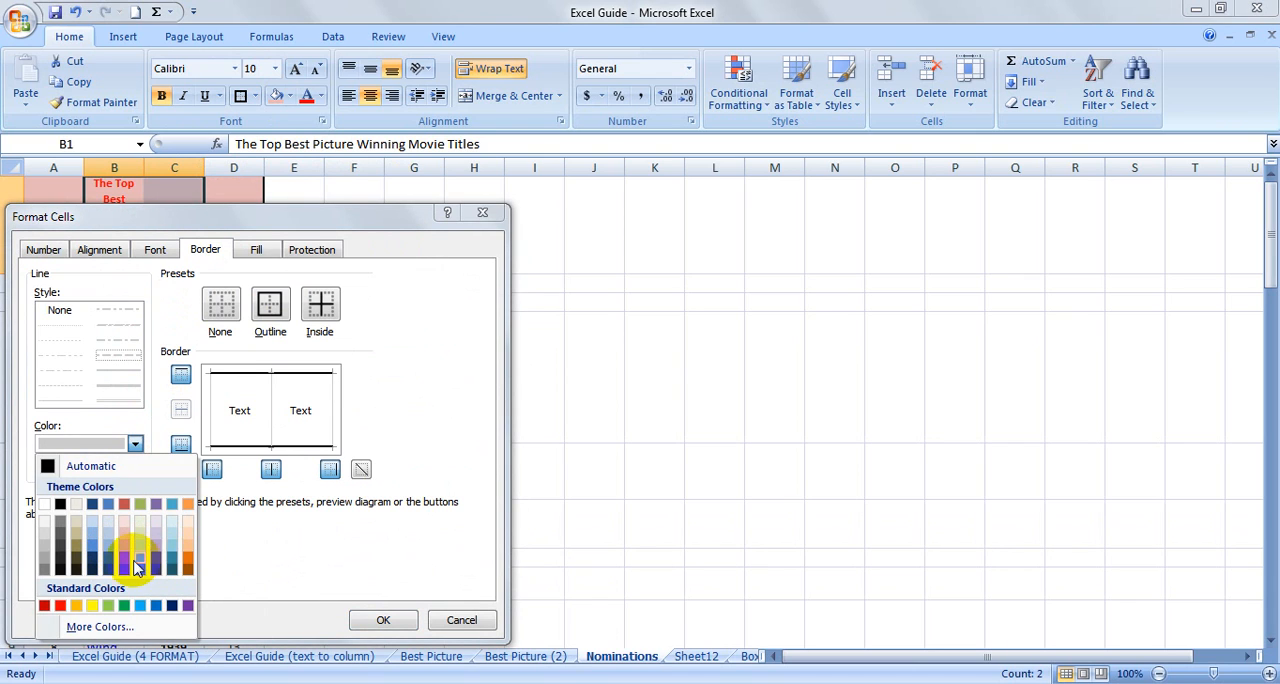
click(108, 606)
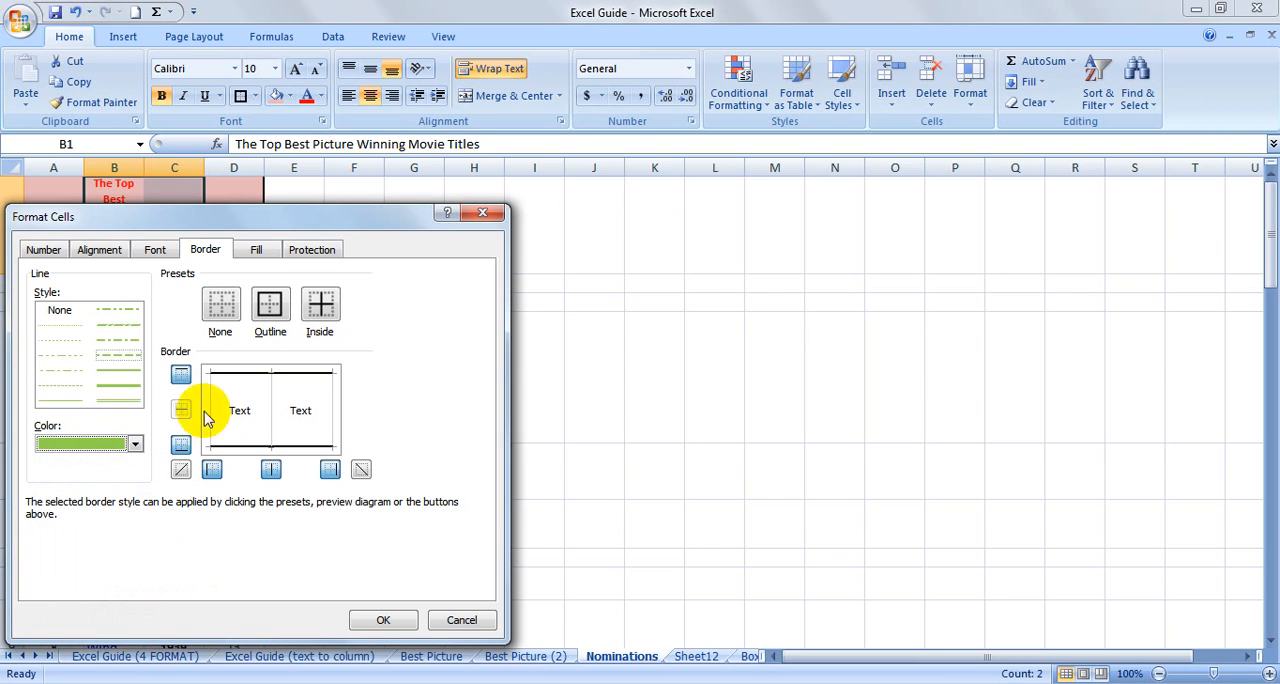
click(283, 447)
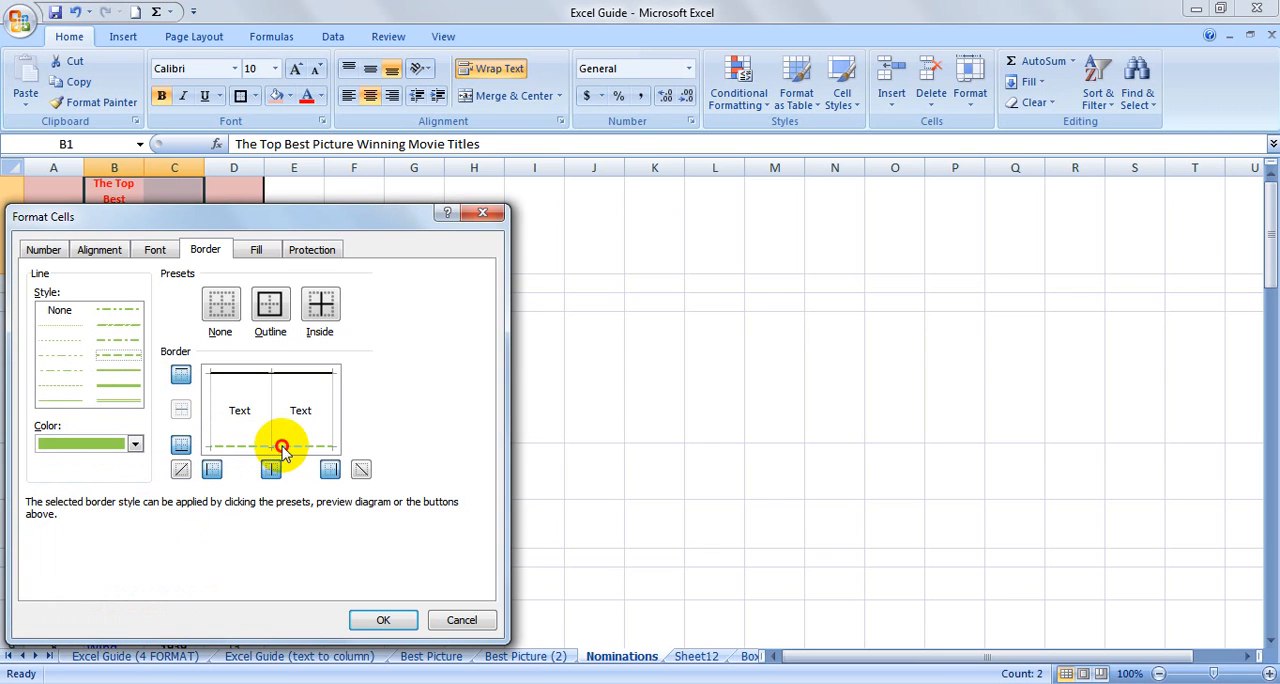
click(386, 620)
click(180, 398)
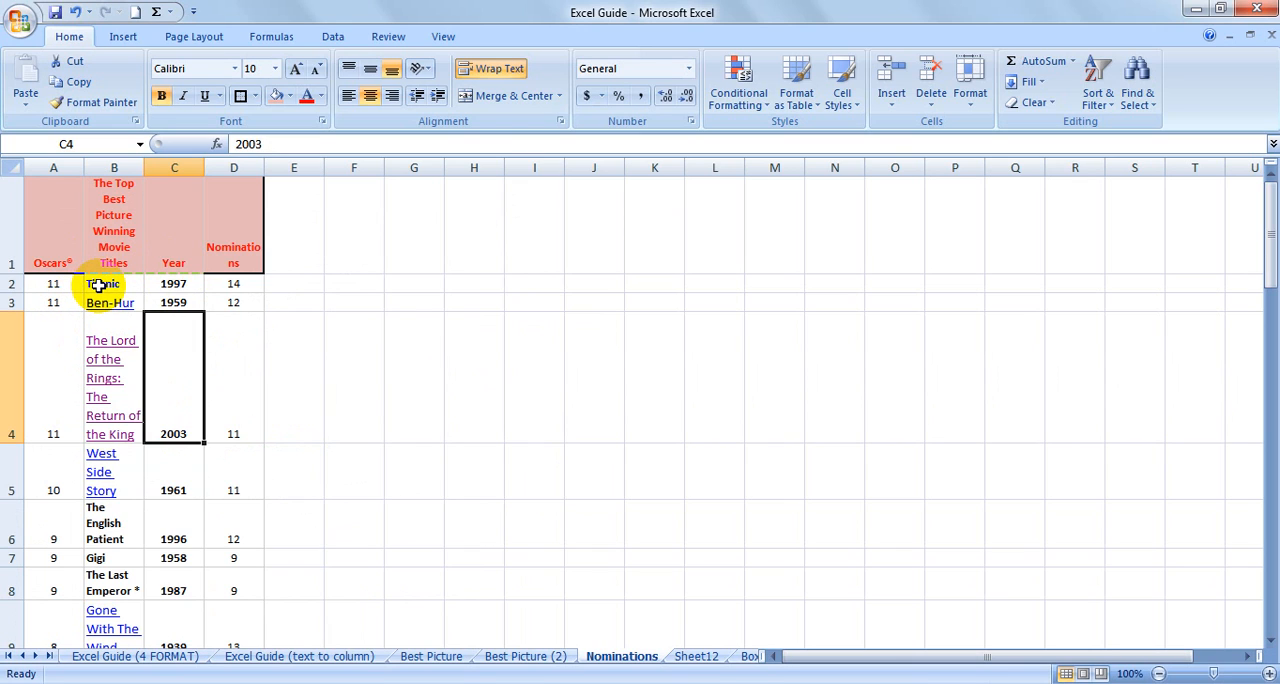
Change the font of the movie titles in B2:B7, from Titanic to Gigi, to Arial.
drag(109, 284, 125, 557)
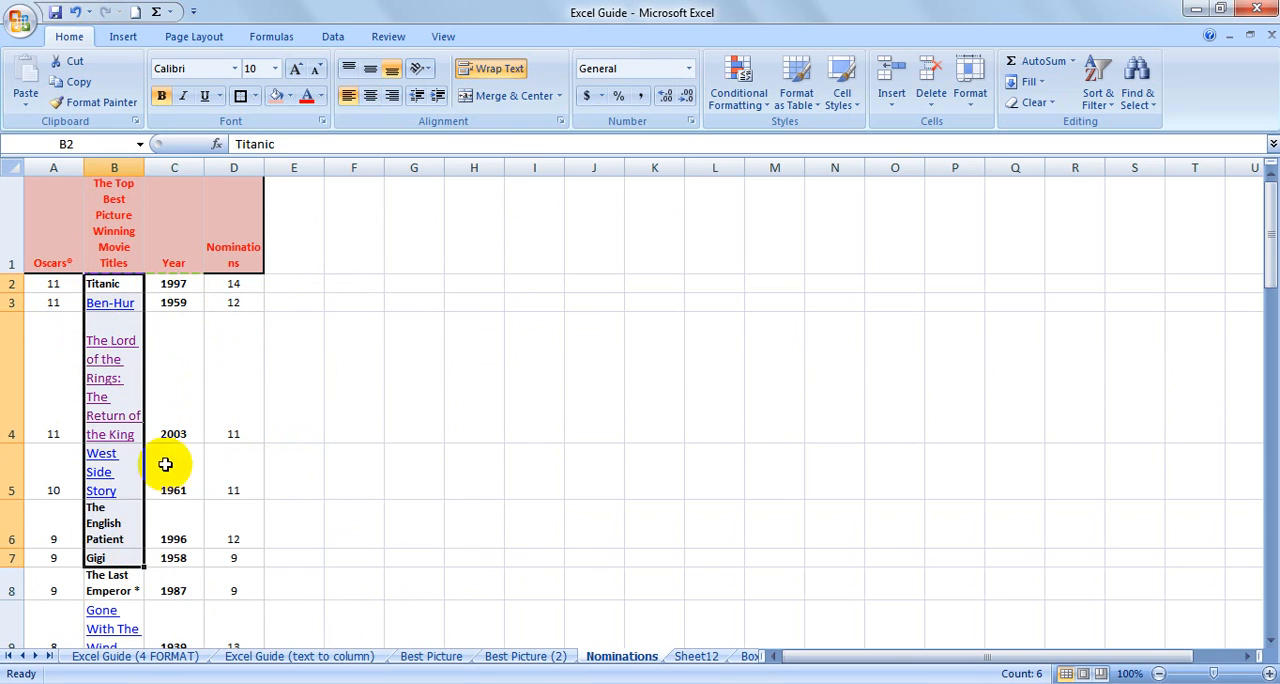
click(234, 68)
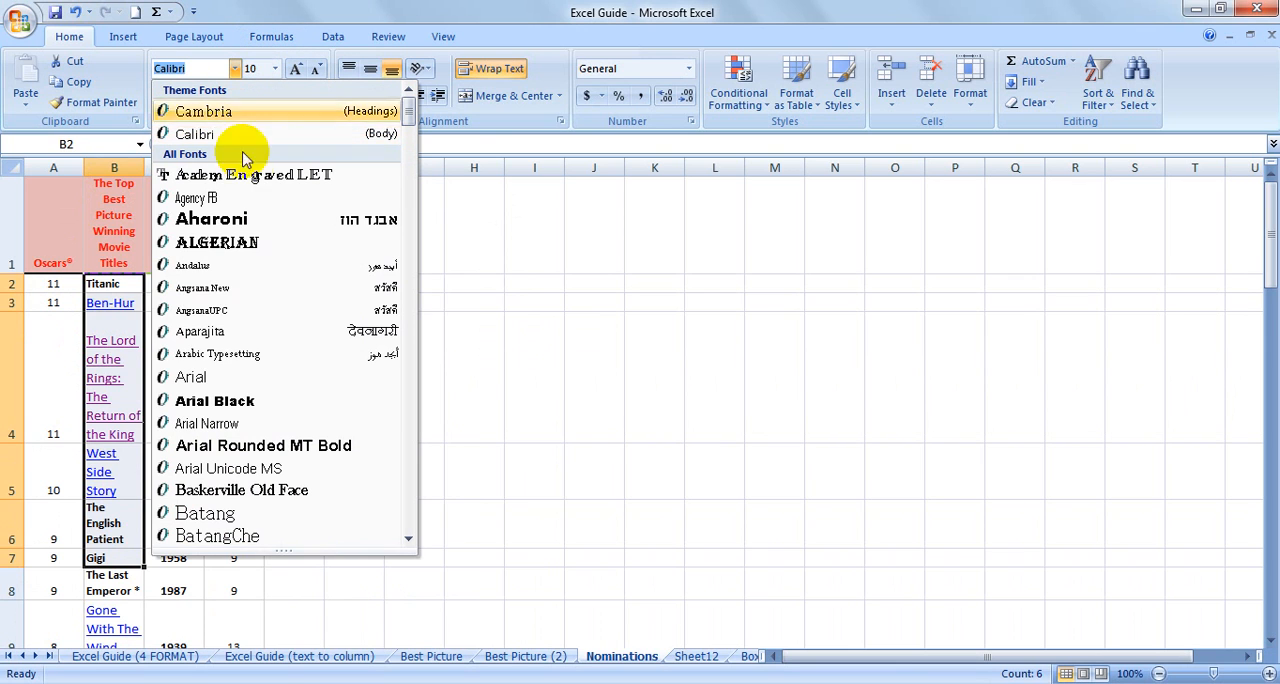
click(270, 385)
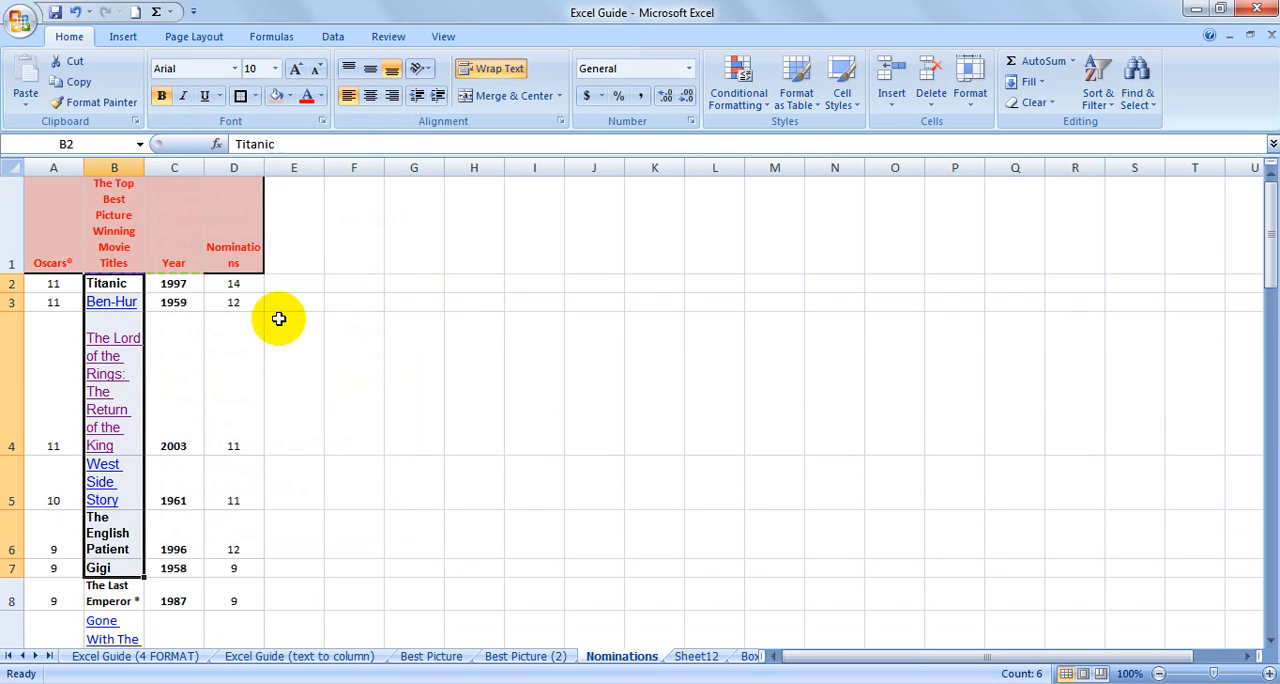
Try larger font sizes on the titles in B2:B7, settle on size 11, and remove their bold formatting.
click(276, 68)
click(292, 74)
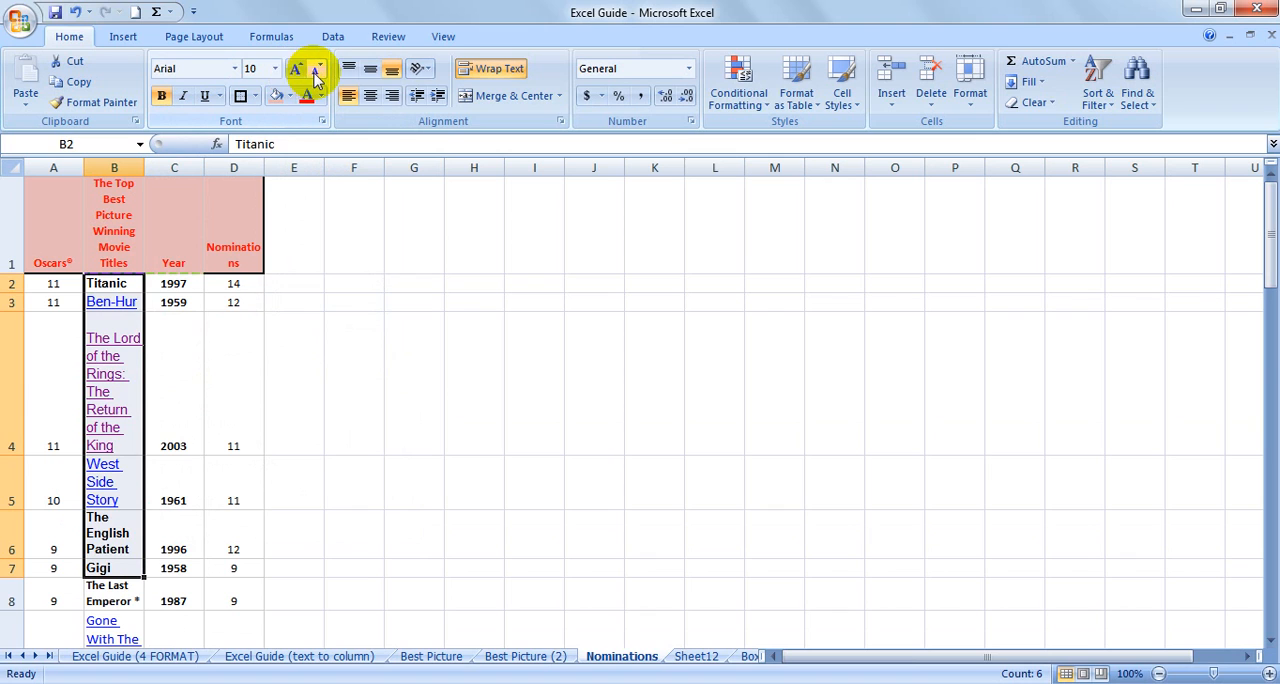
click(294, 72)
click(294, 72)
click(295, 70)
click(295, 70)
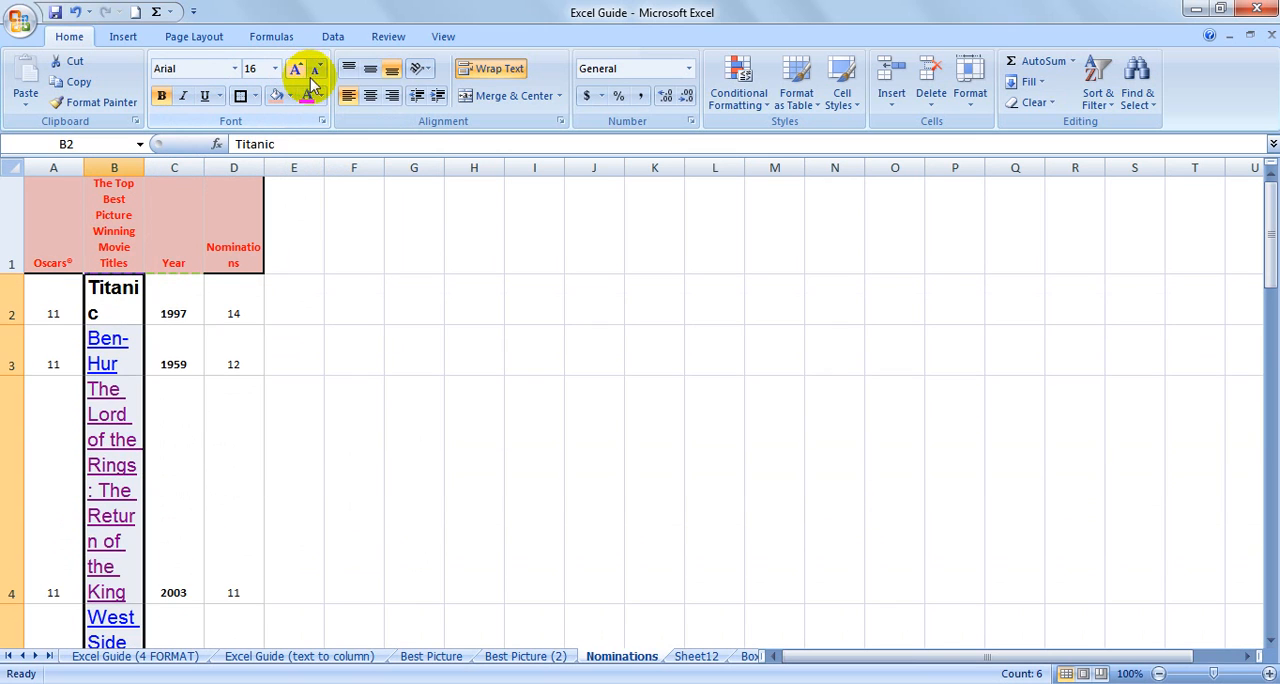
click(318, 70)
click(318, 70)
click(318, 70)
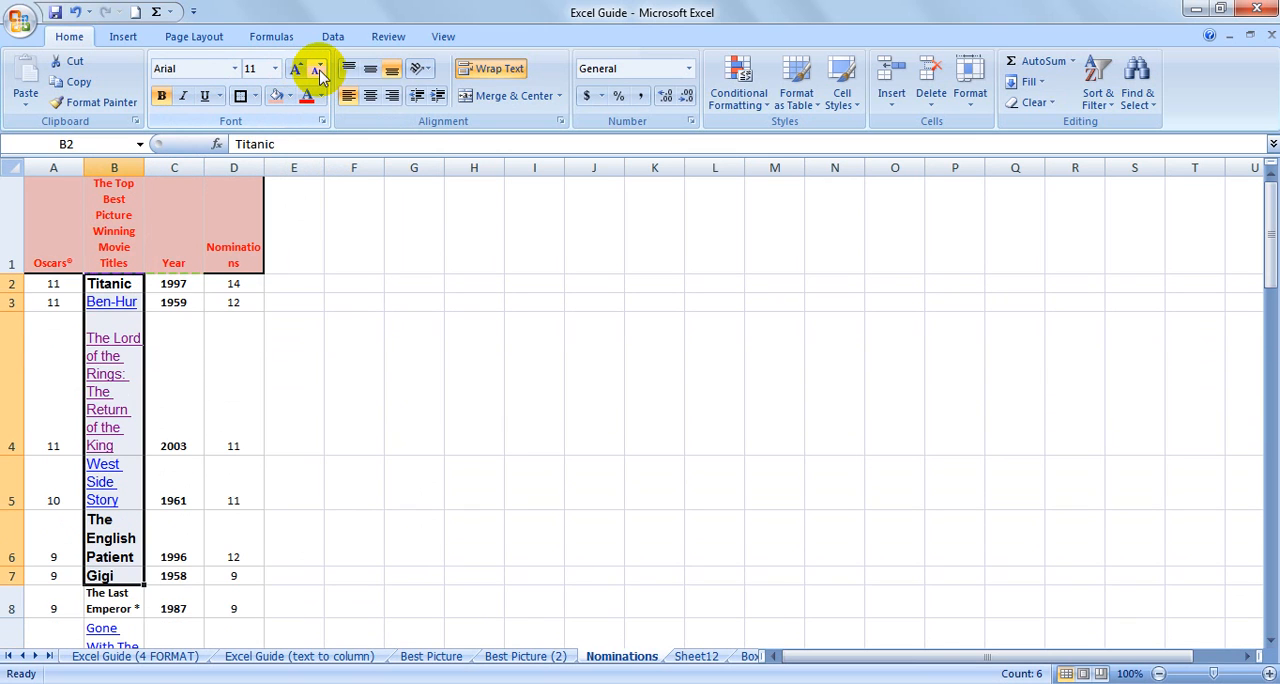
click(161, 95)
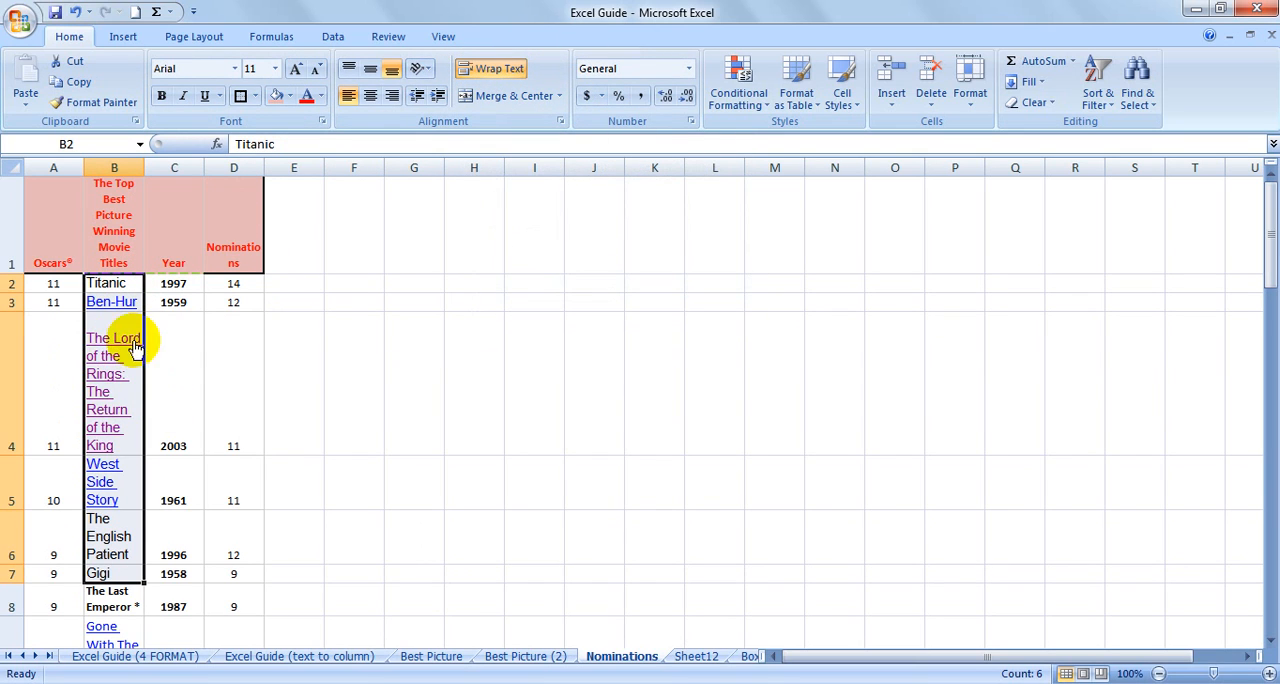
Widen column B to fit the movie titles while text wrapping is off in B2:B7, and turn the wrapping back on.
click(496, 68)
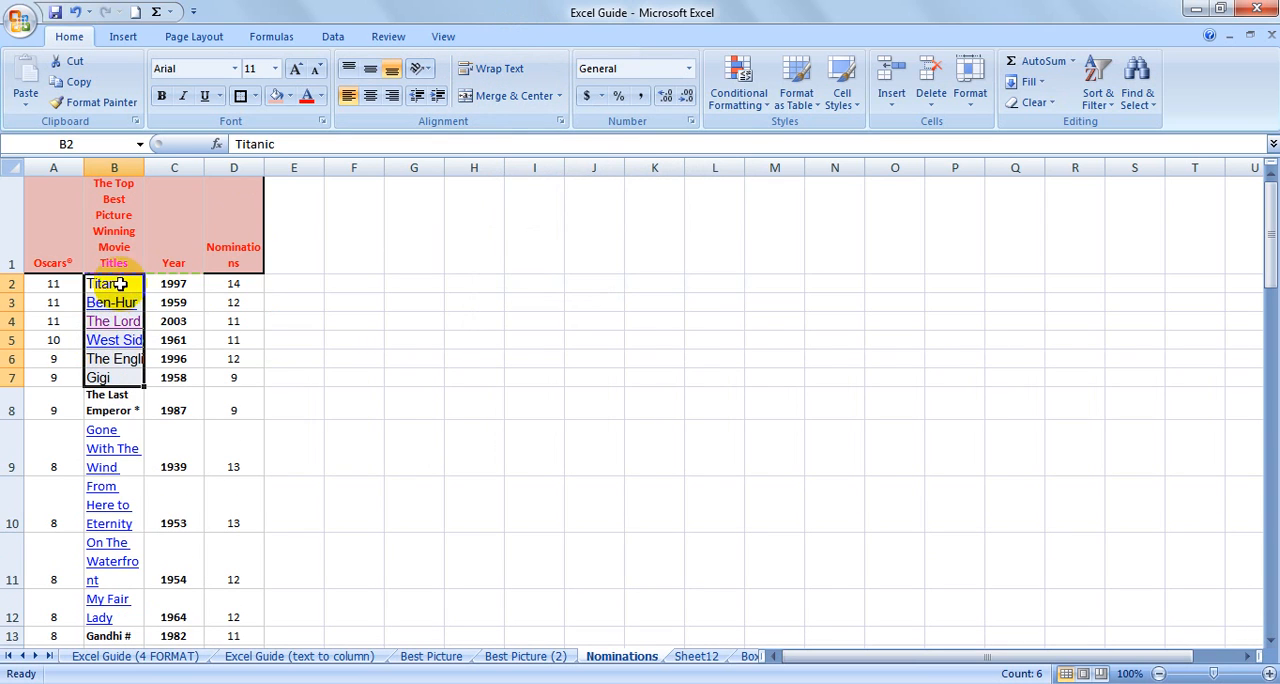
drag(142, 164, 224, 165)
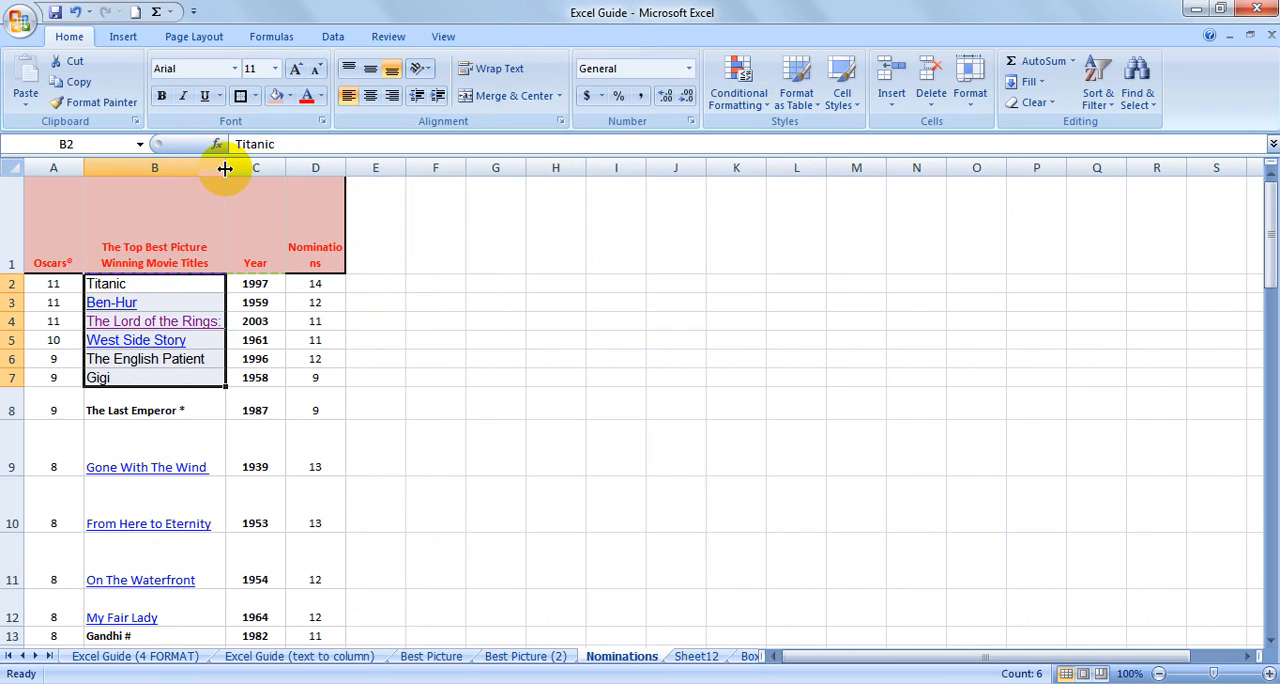
click(505, 72)
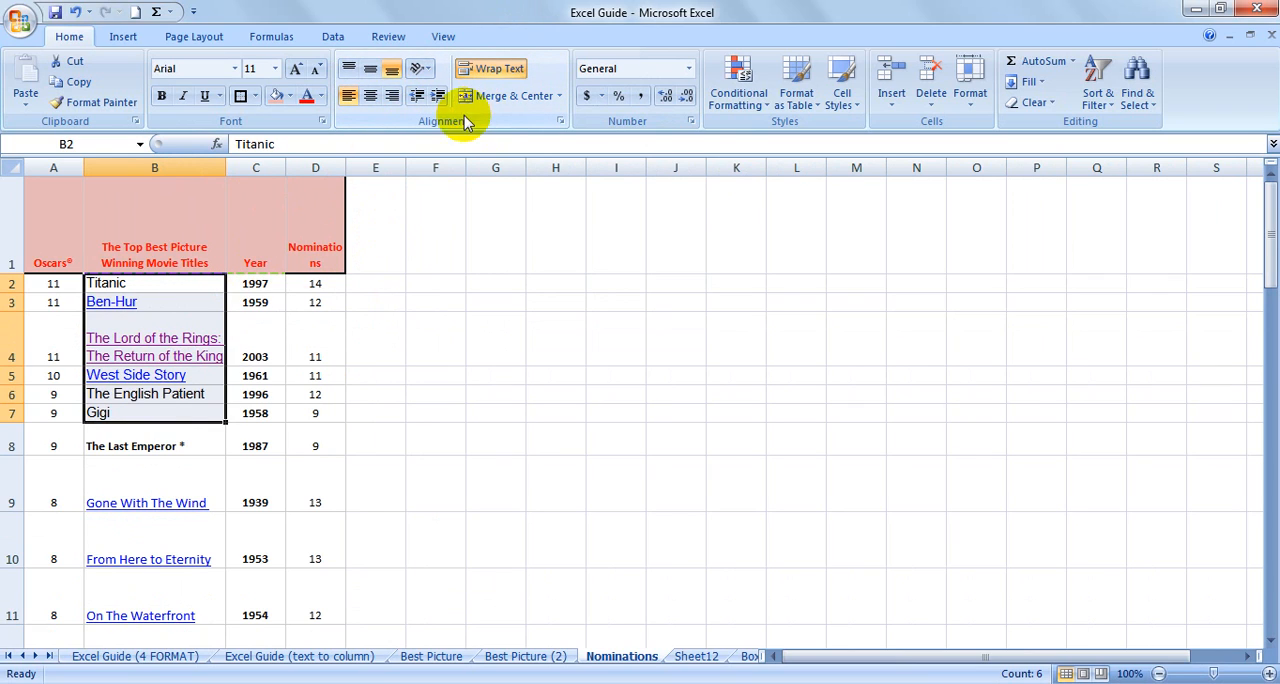
Copy the formatting of The English Patient in B6 onto all movie titles in column B, from B2 down, with Format Painter.
click(173, 289)
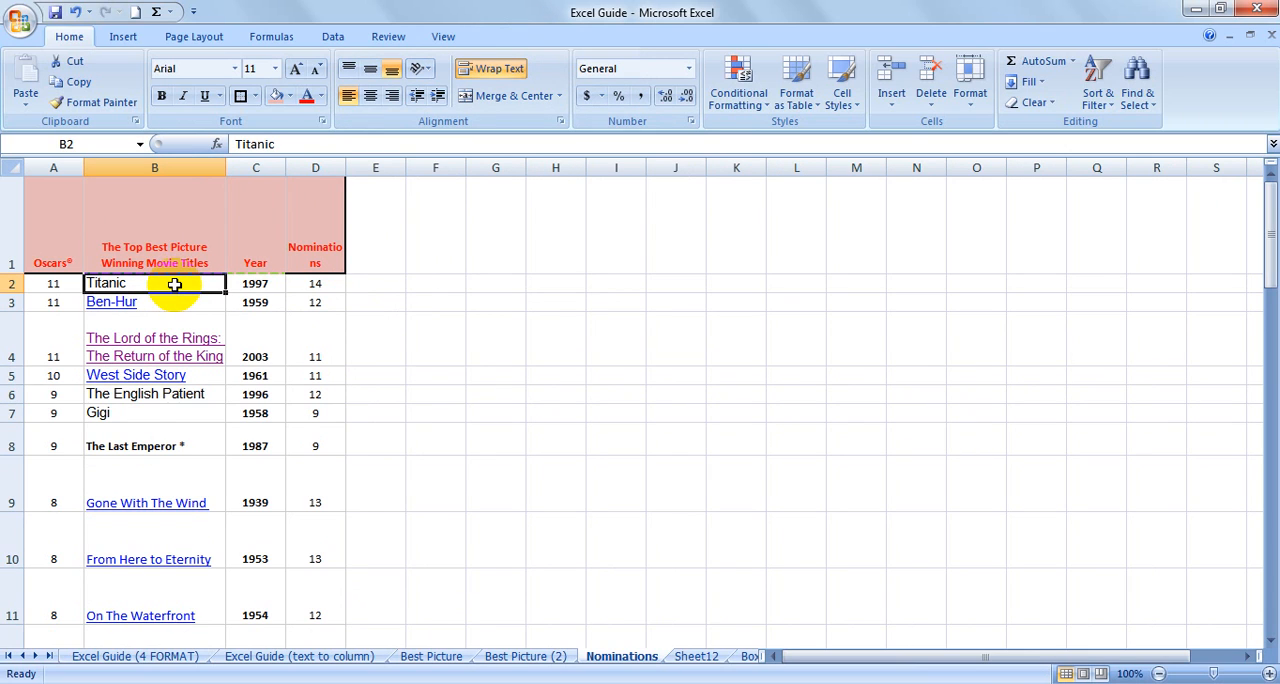
click(166, 395)
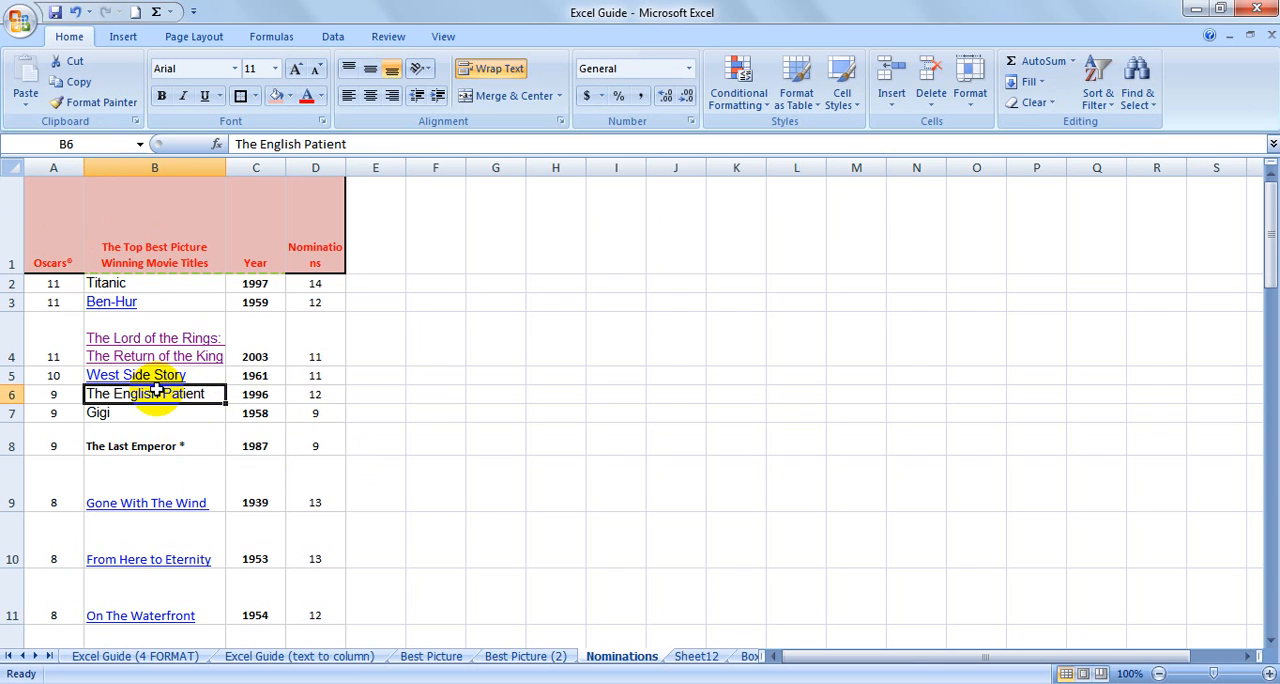
click(93, 103)
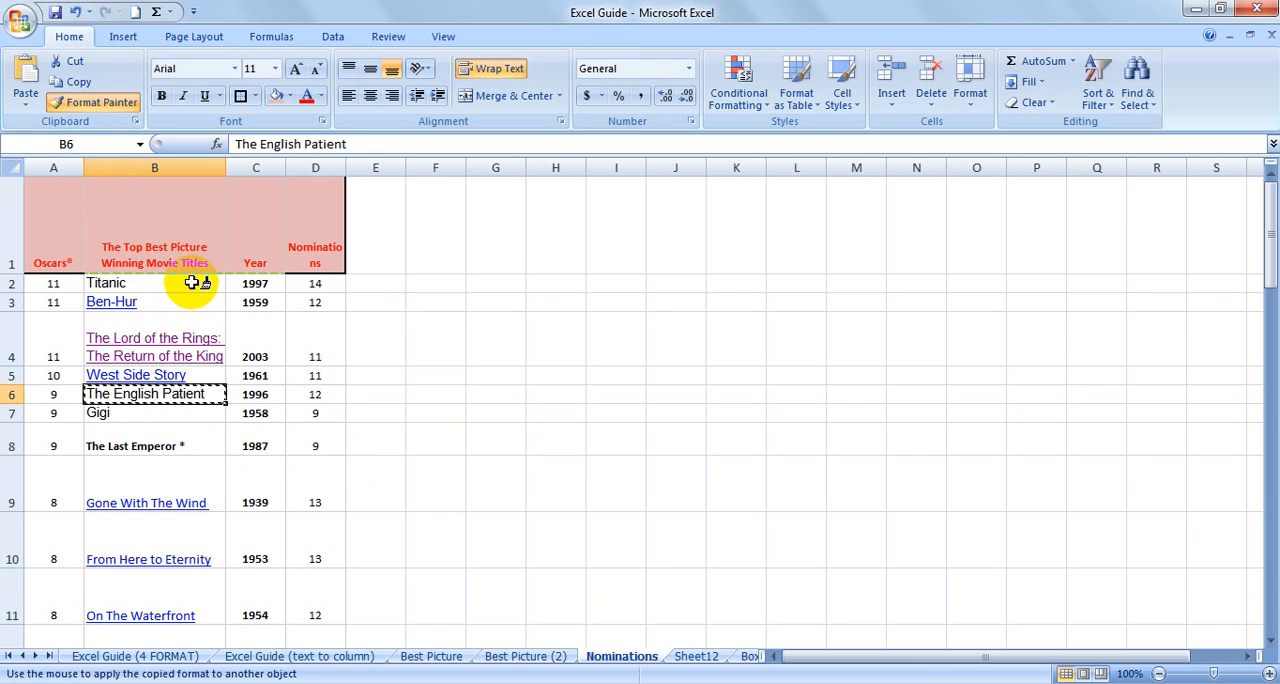
mouse_move(192, 283)
mouse_down()
mouse_move(214, 655)
mouse_move(167, 541)
mouse_move(163, 423)
mouse_up()
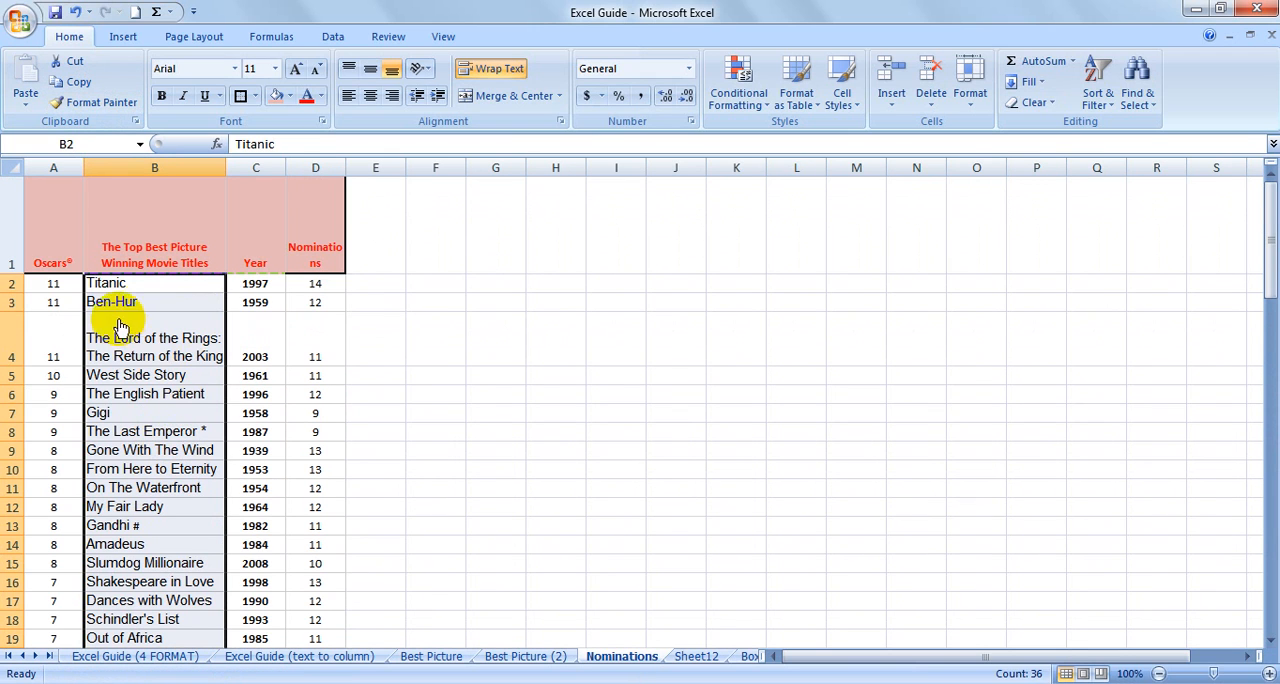
Copy the formatting of Gladiator in B35 with Format Painter locked on and apply it to The Sound of Music, It Happened One Night and The Godfather.
scroll(163, 440, down, 9)
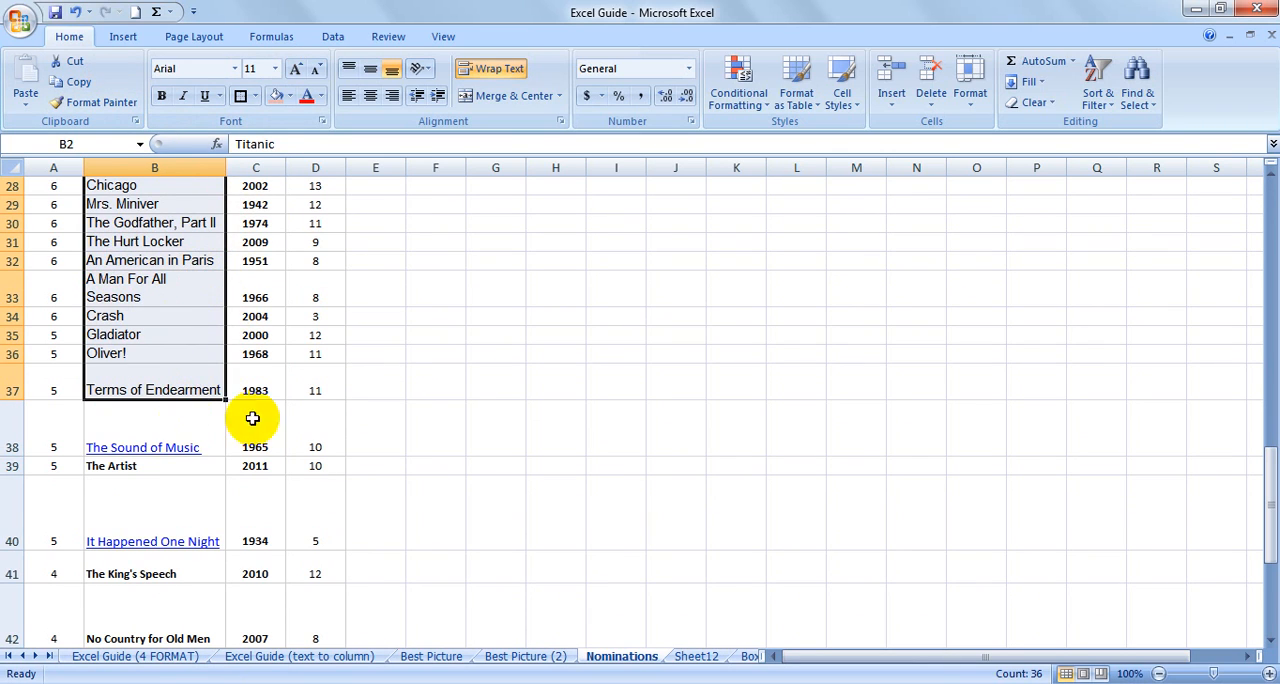
click(172, 340)
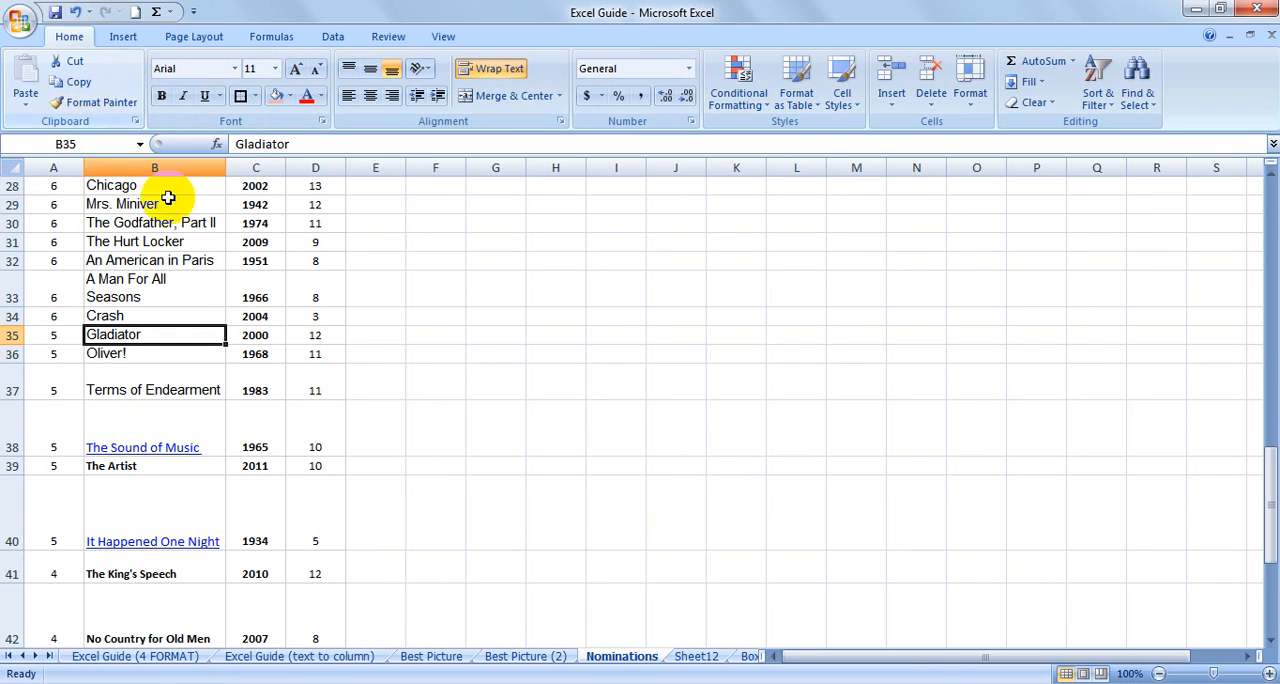
click(116, 115)
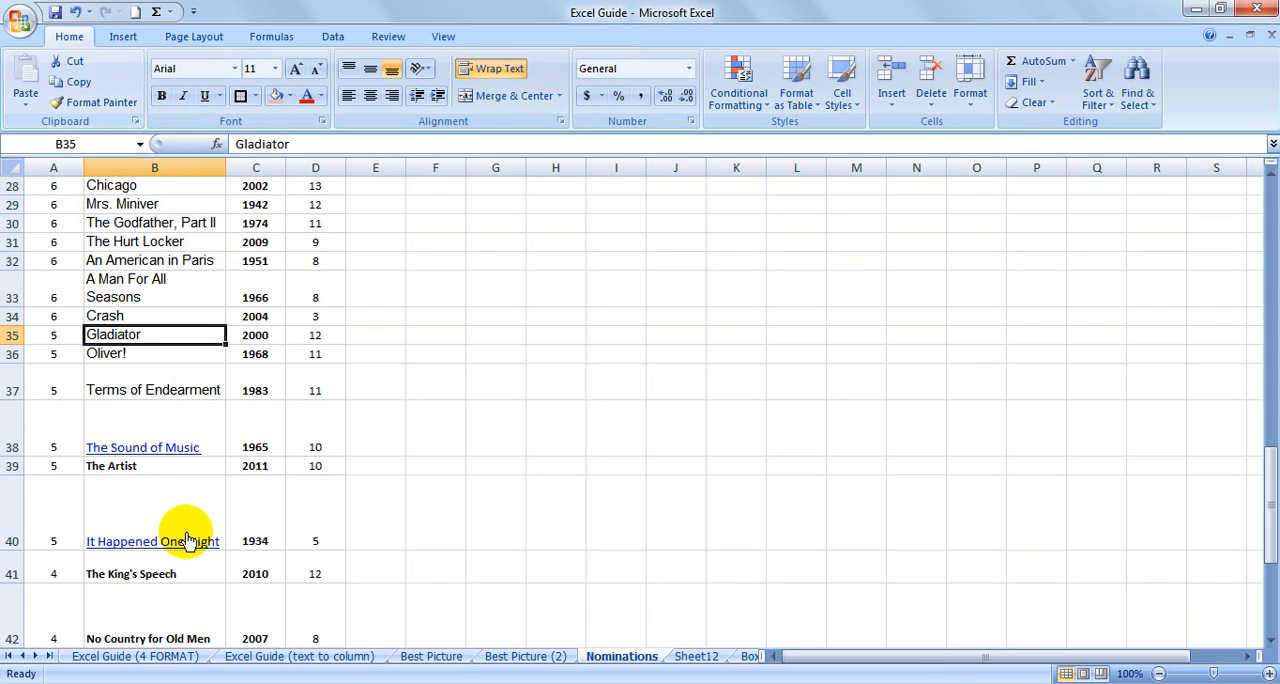
click(108, 108)
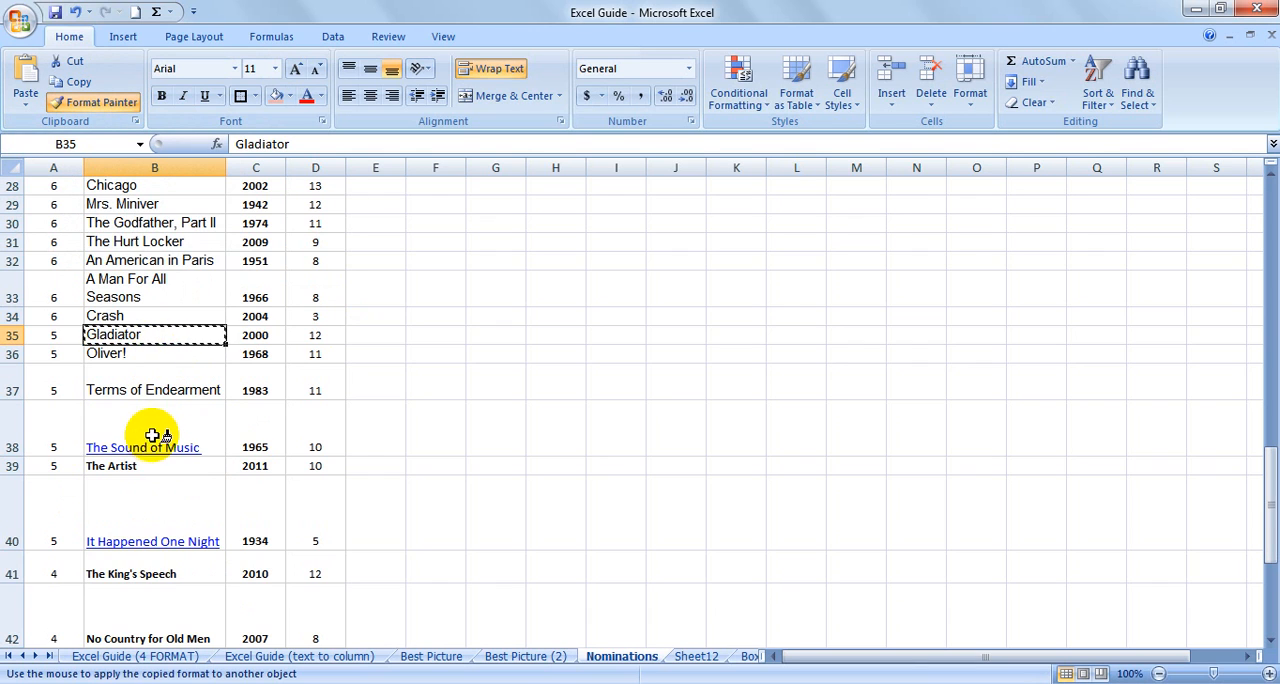
click(152, 438)
click(171, 490)
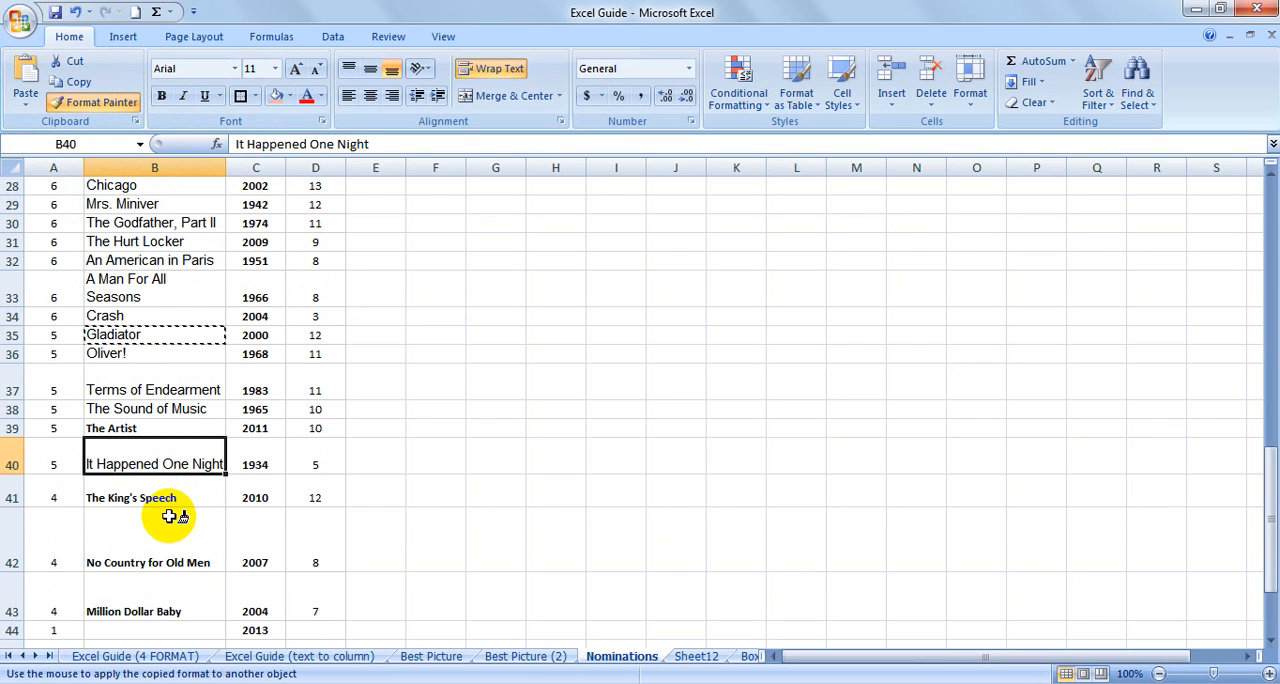
scroll(171, 516, down, 2)
click(177, 476)
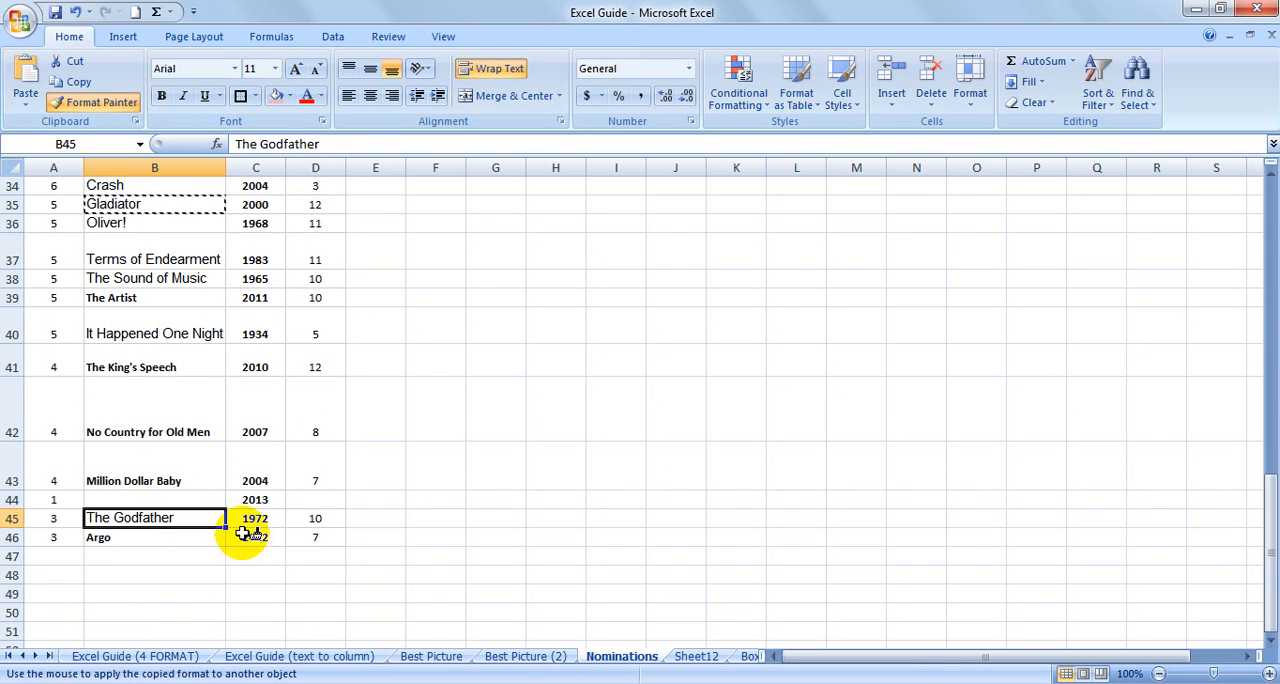
Apply the copied formatting to The King's Speech, B42:B43, The Artist and Argo, and turn Format Painter off.
click(163, 367)
mouse_move(194, 401)
mouse_down()
mouse_move(171, 392)
mouse_move(185, 466)
mouse_up()
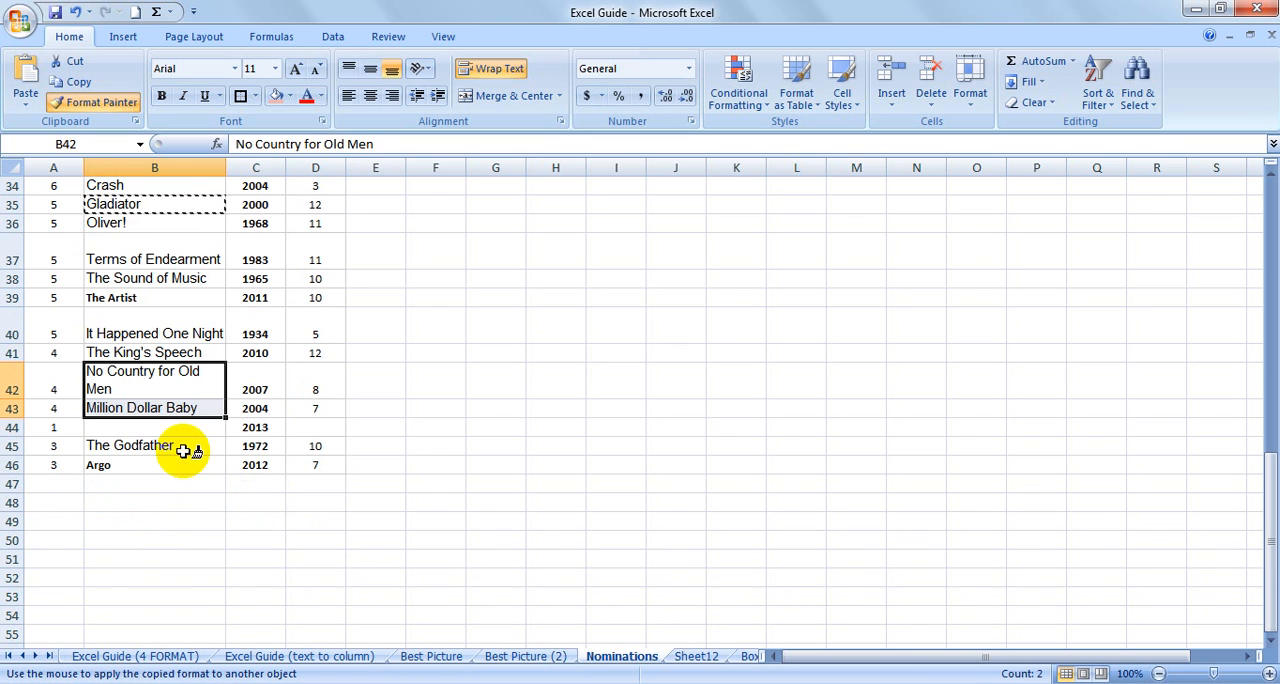
click(160, 300)
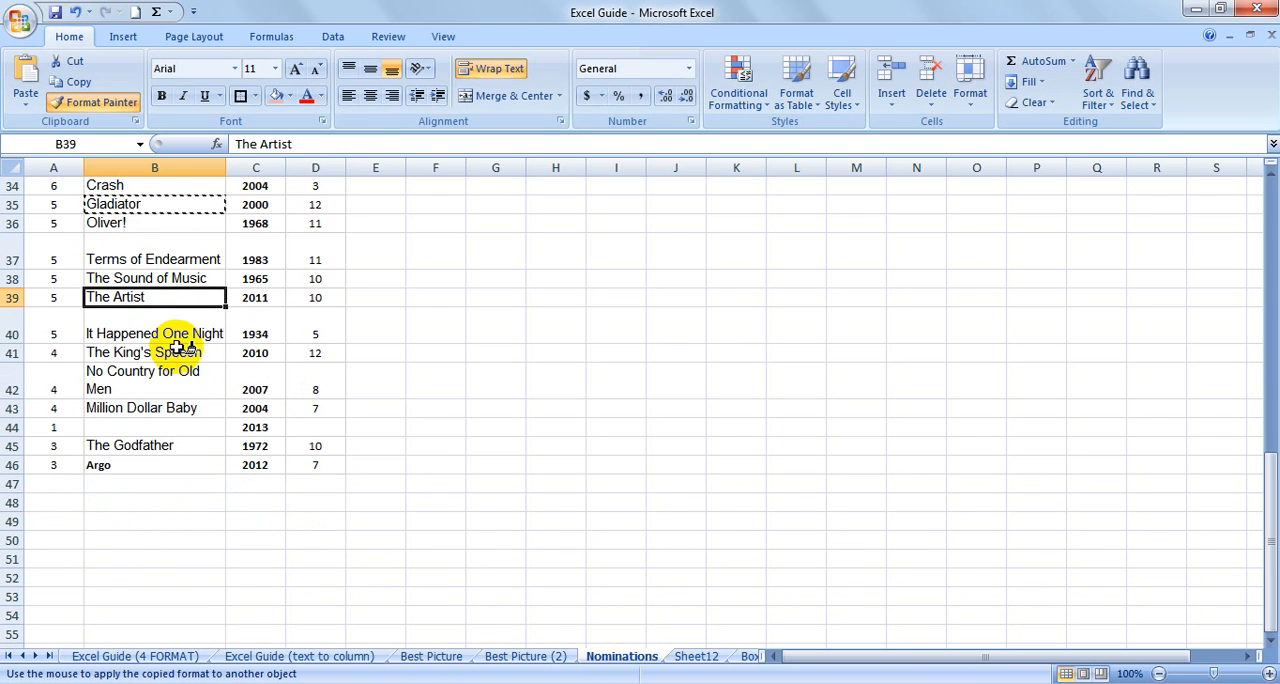
click(195, 464)
scroll(220, 440, up, 2)
scroll(226, 436, up, 9)
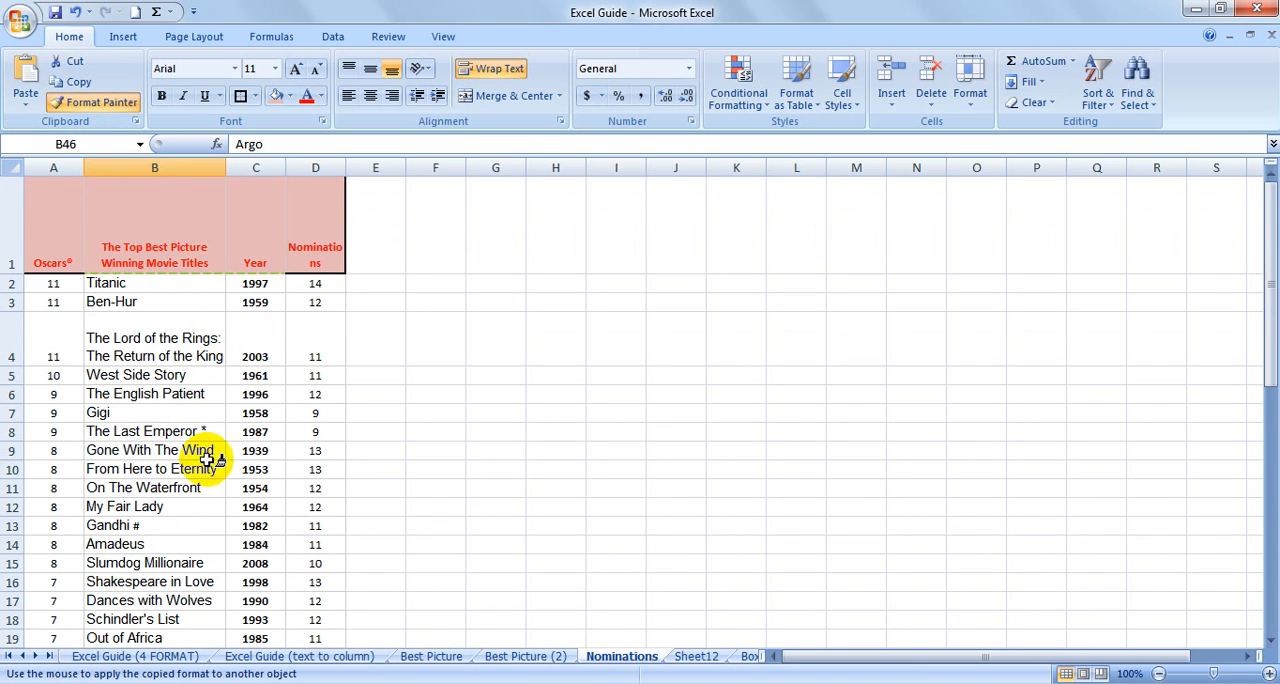
click(86, 104)
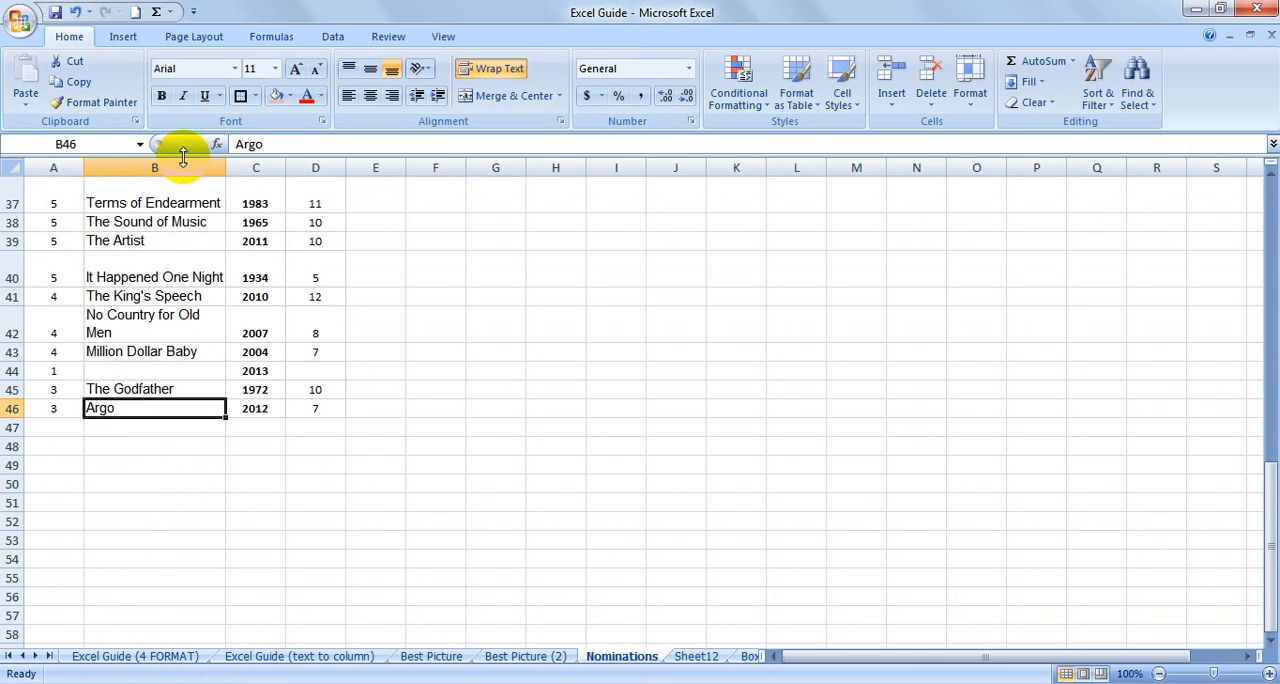
scroll(160, 450, up, 5)
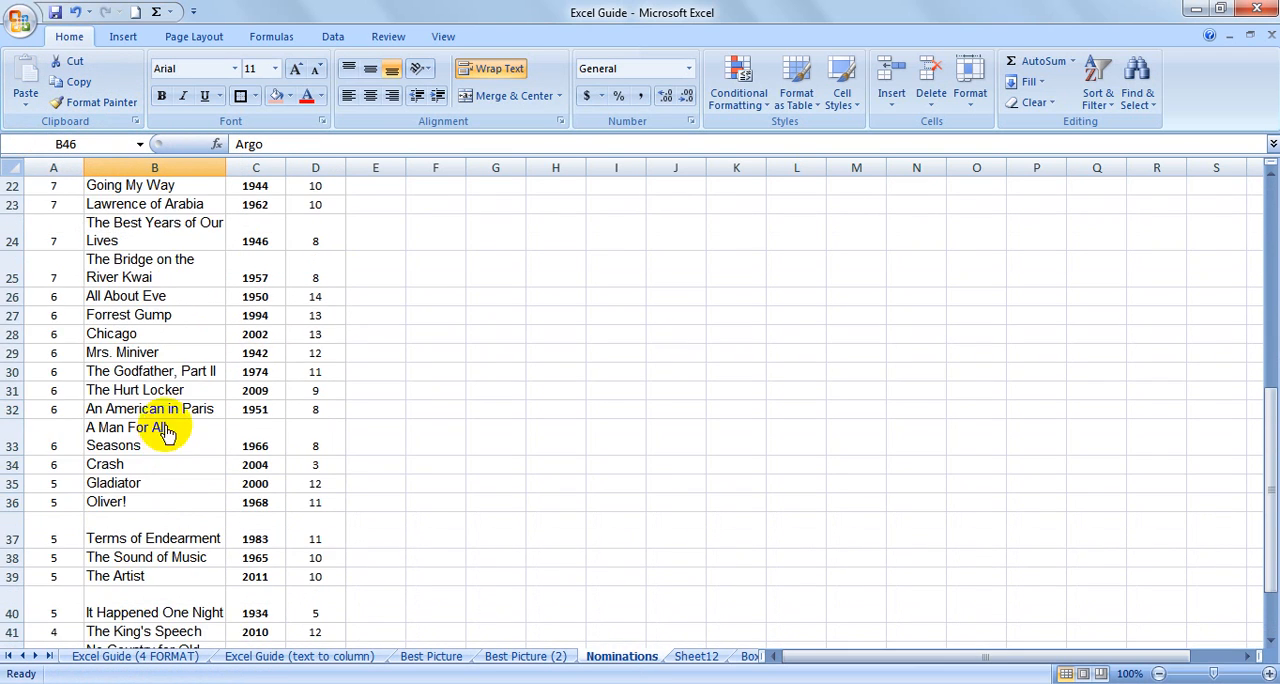
scroll(160, 420, up, 7)
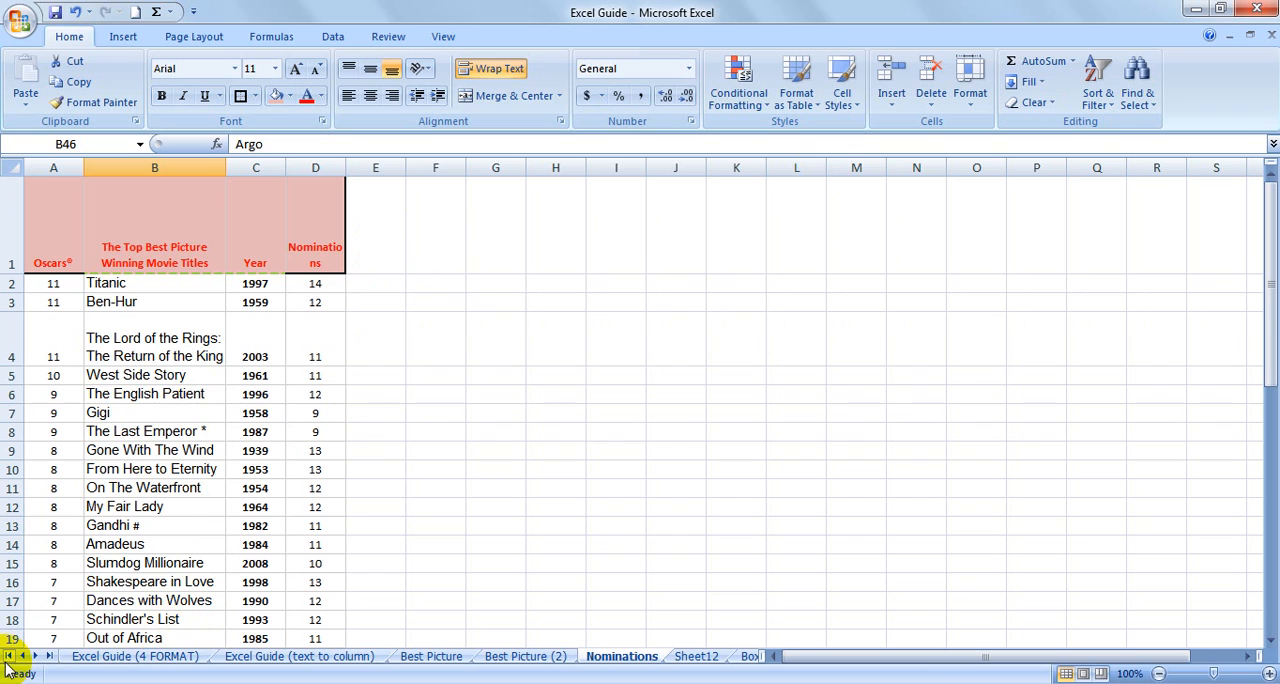
On the Excel Guide (4 FORMAT) sheet, fill the Worksheet Navigation topic in row 12 with yellow.
click(110, 658)
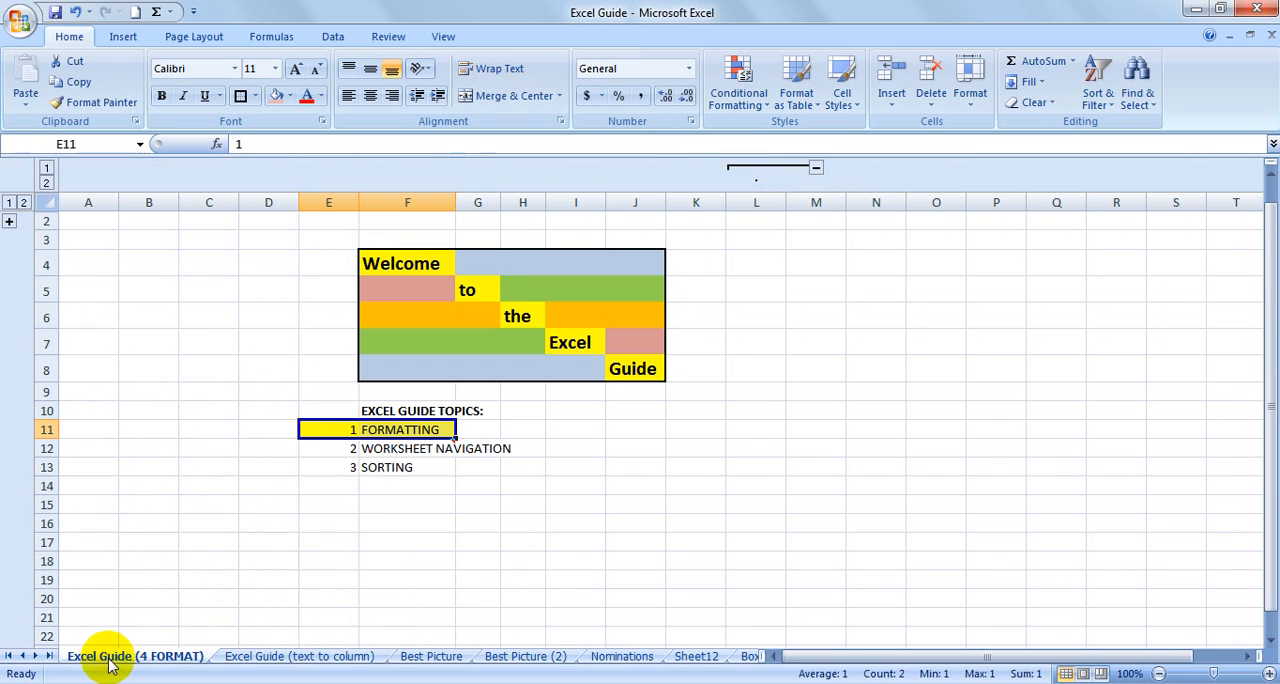
click(350, 448)
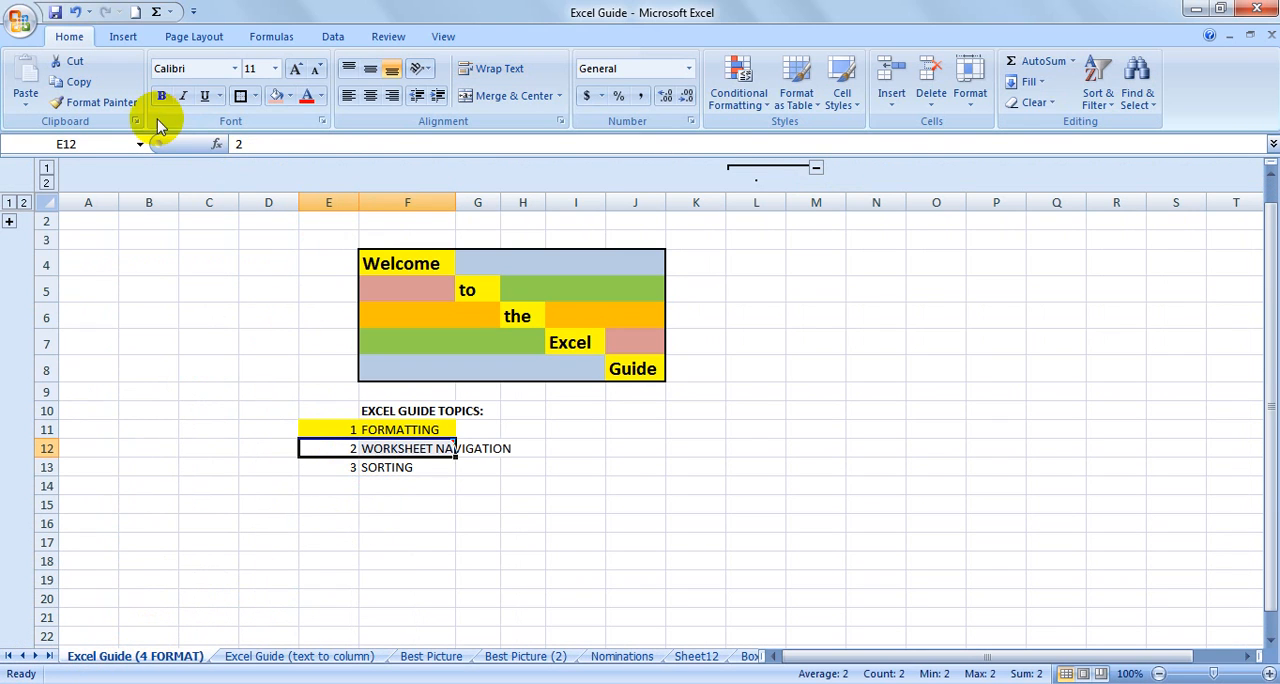
click(289, 96)
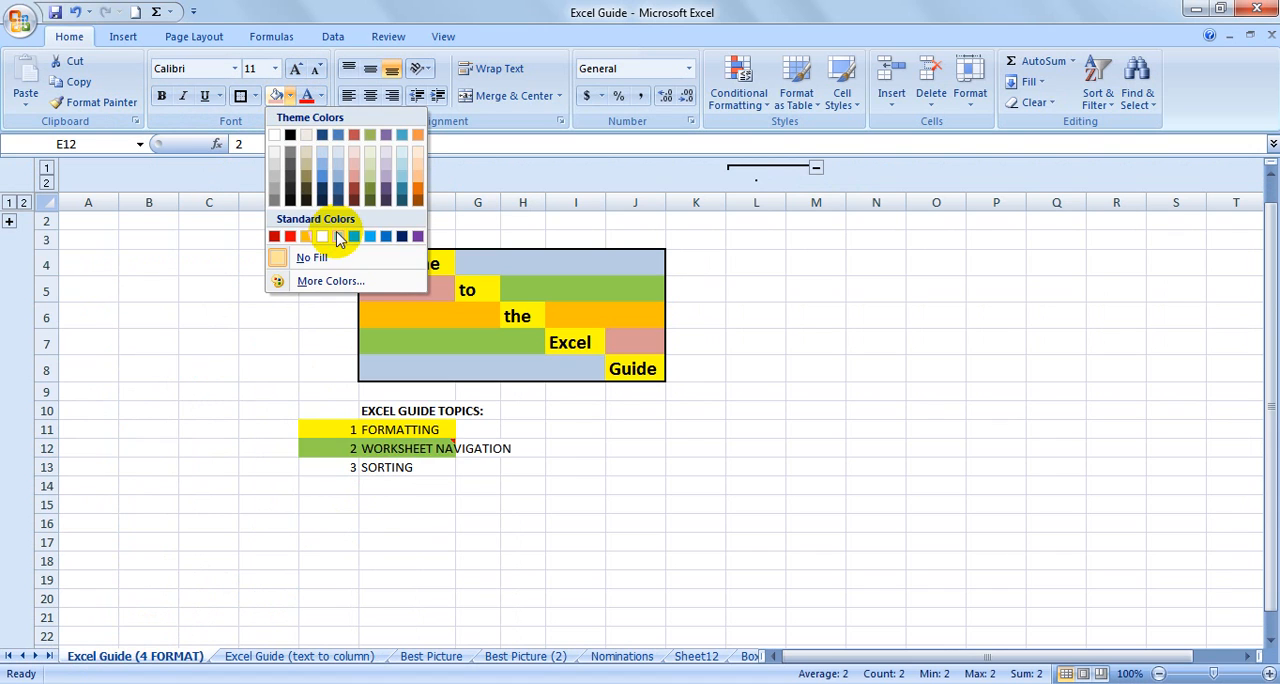
click(322, 236)
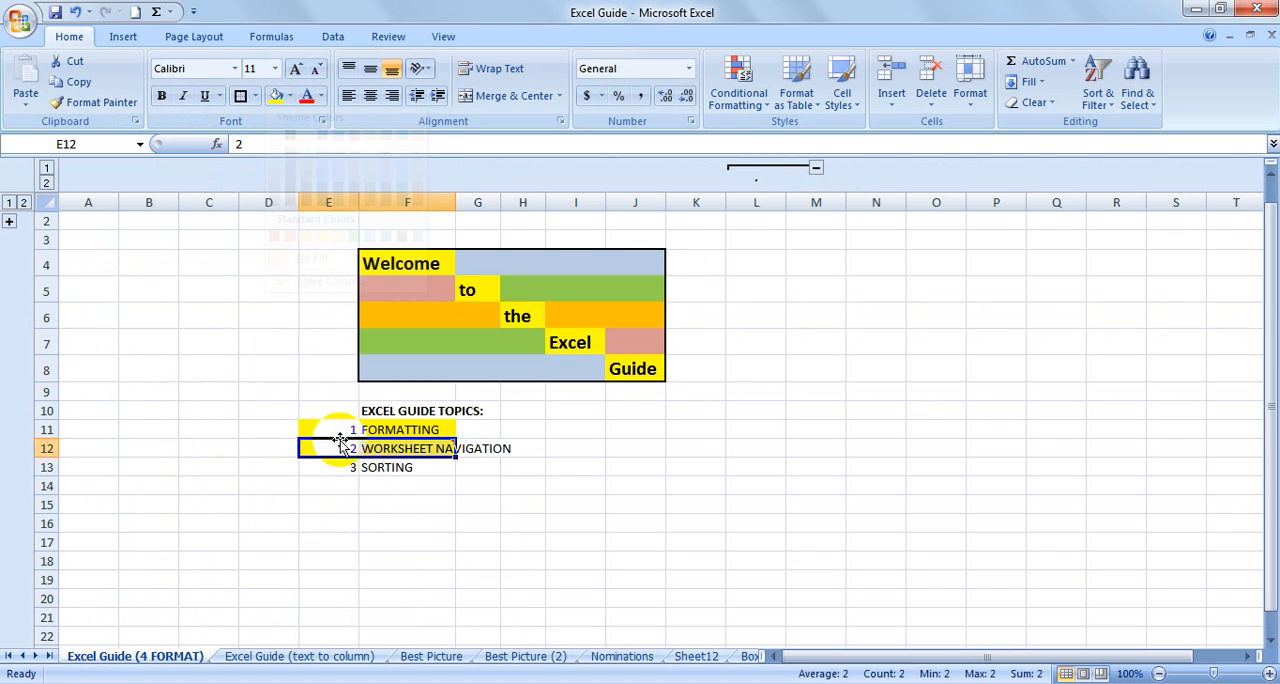
Return to the Nominations sheet and enter the shortcut note "CNTL + DOWN ARROW" in F1.
click(622, 657)
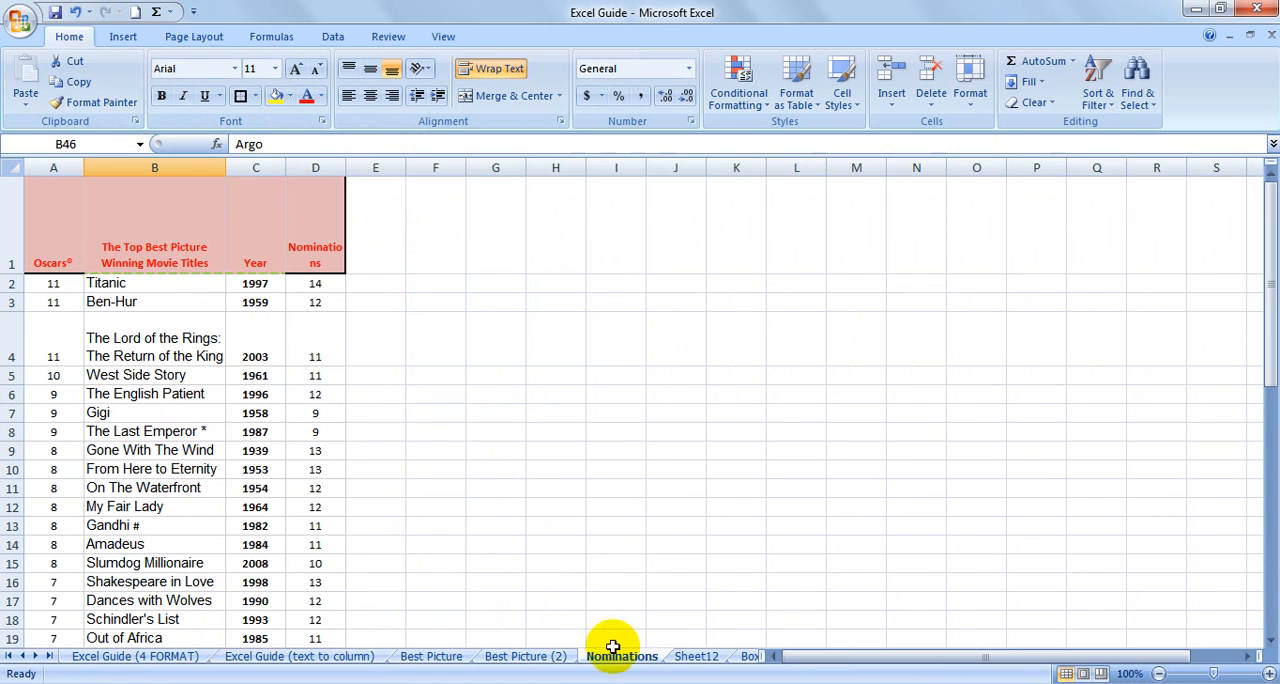
click(62, 286)
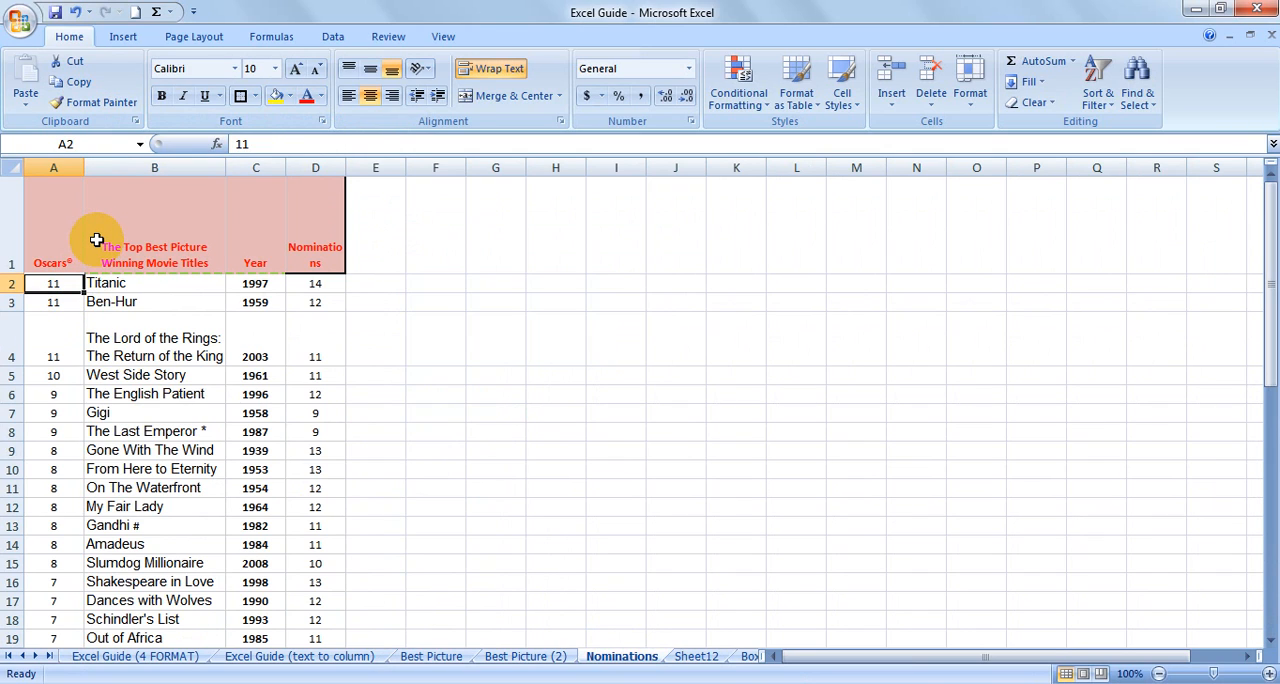
click(44, 253)
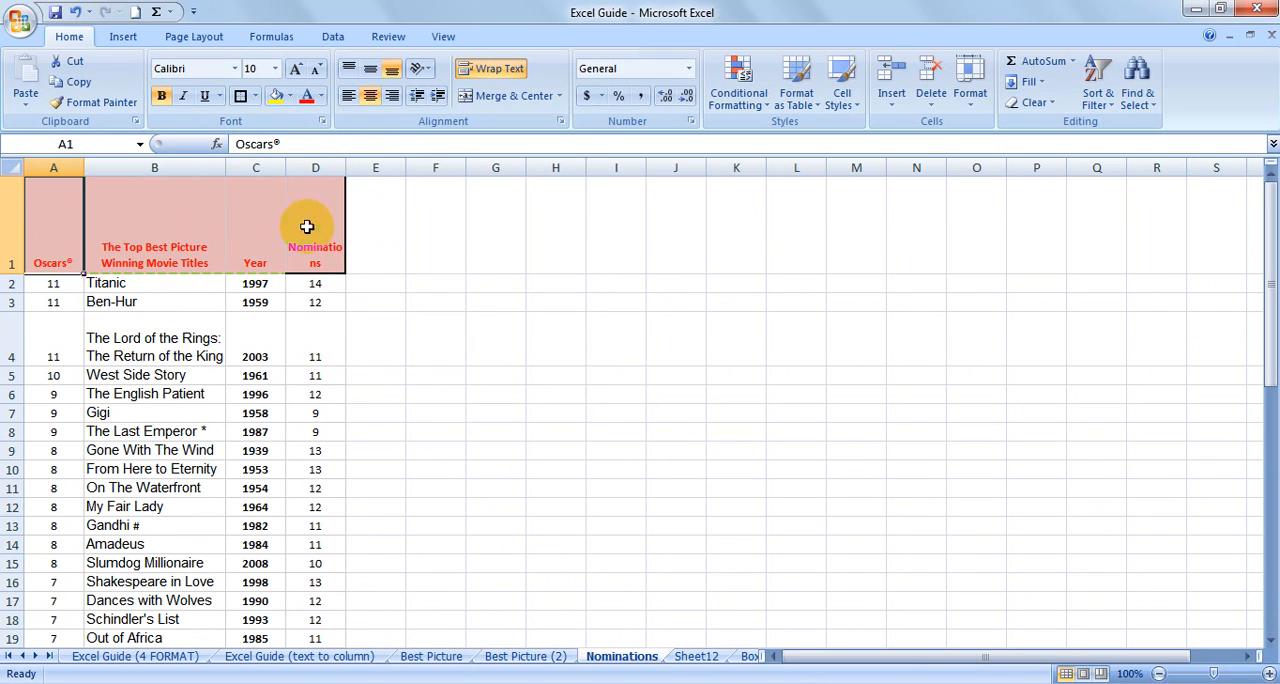
scroll(75, 331, down, 11)
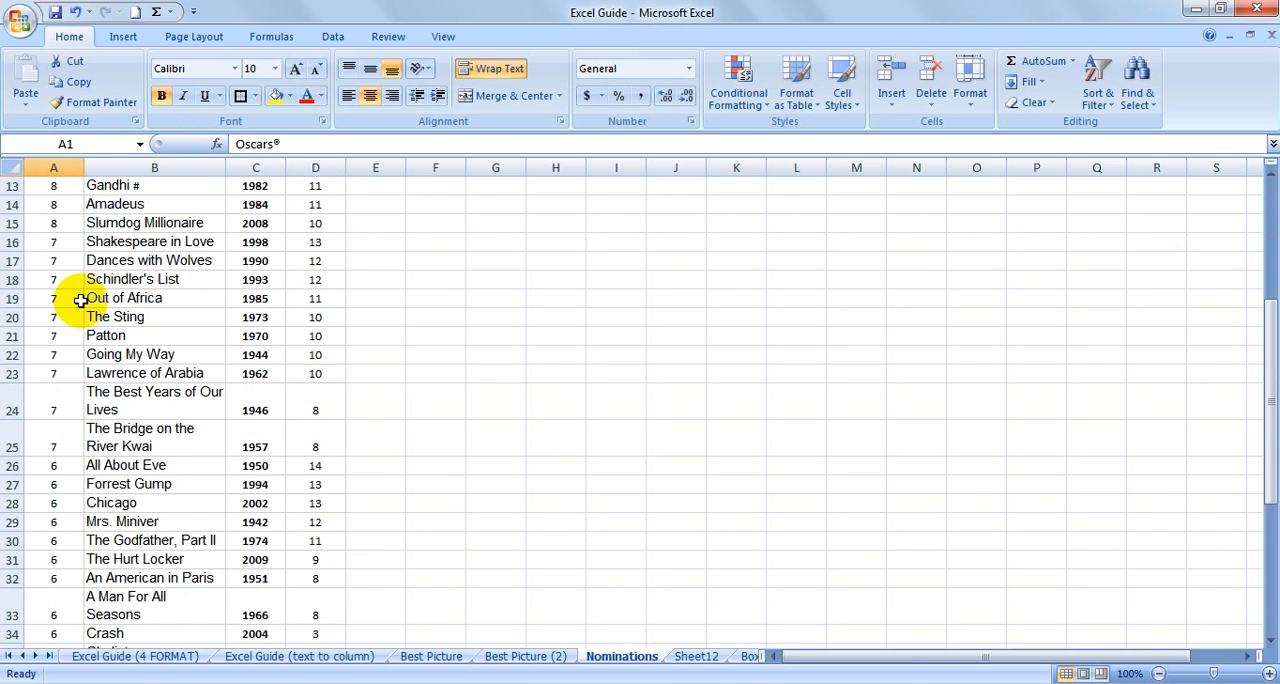
scroll(80, 305, up, 7)
scroll(75, 275, up, 4)
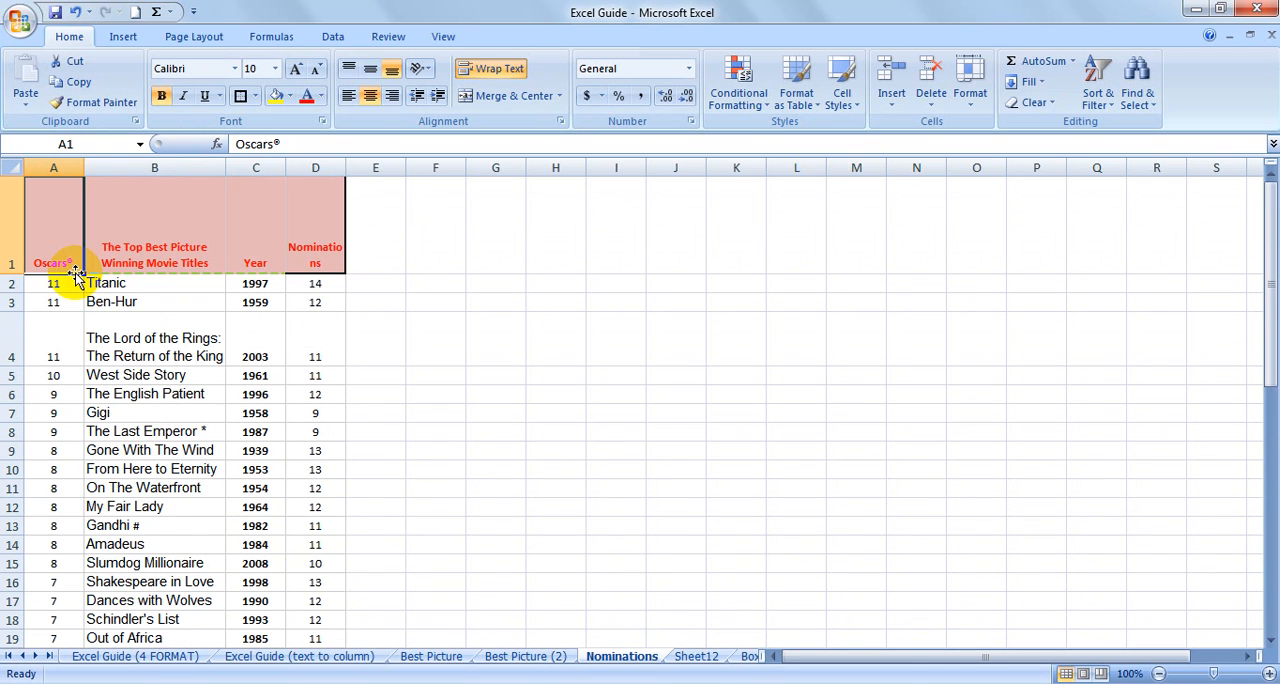
click(410, 215)
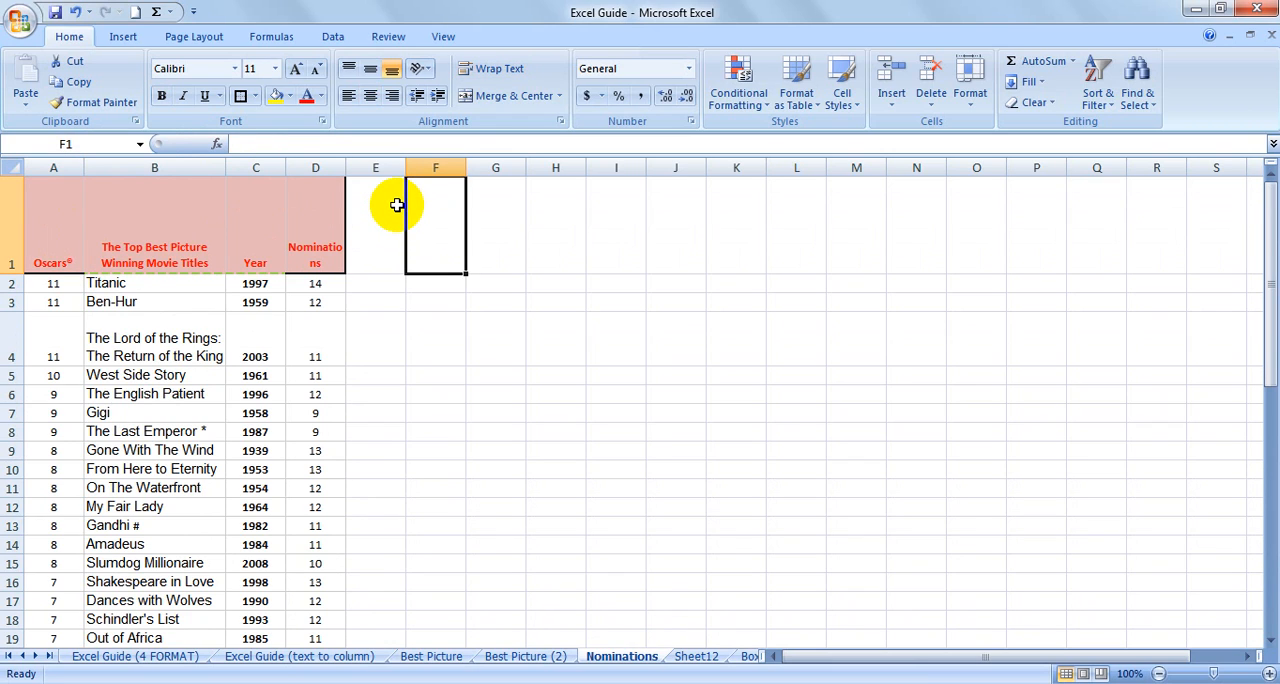
text(CNT)
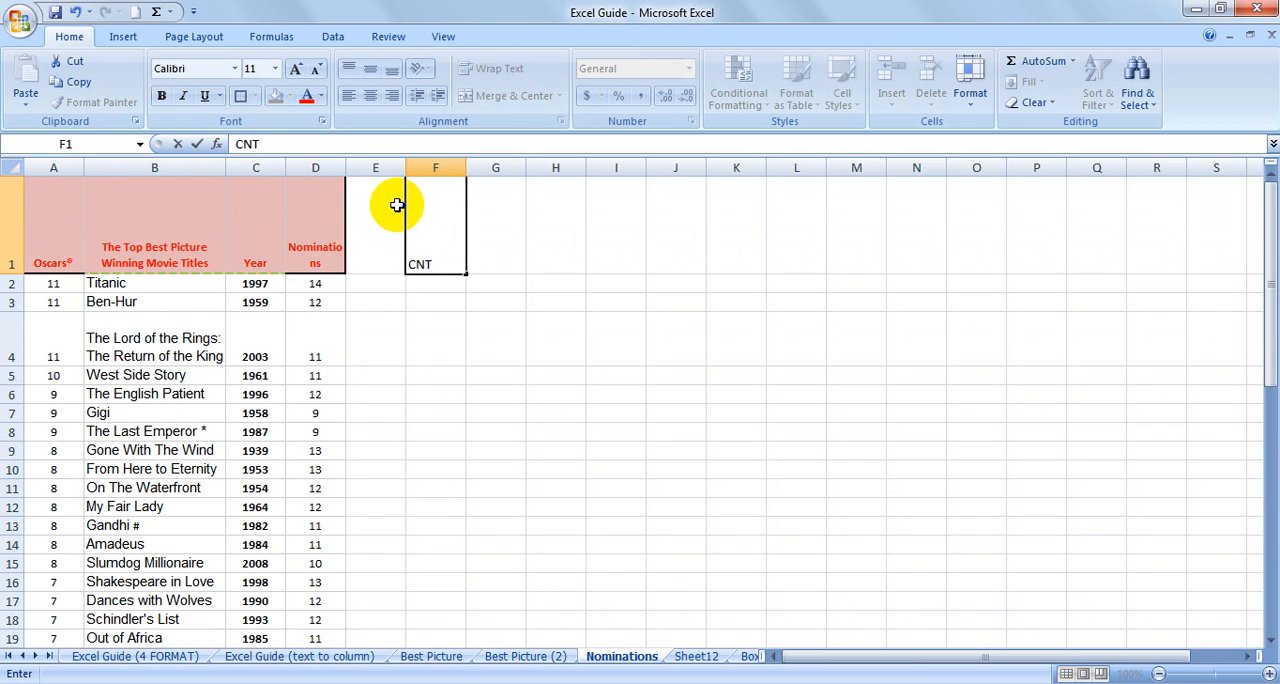
text(L + DOWN ARROW)
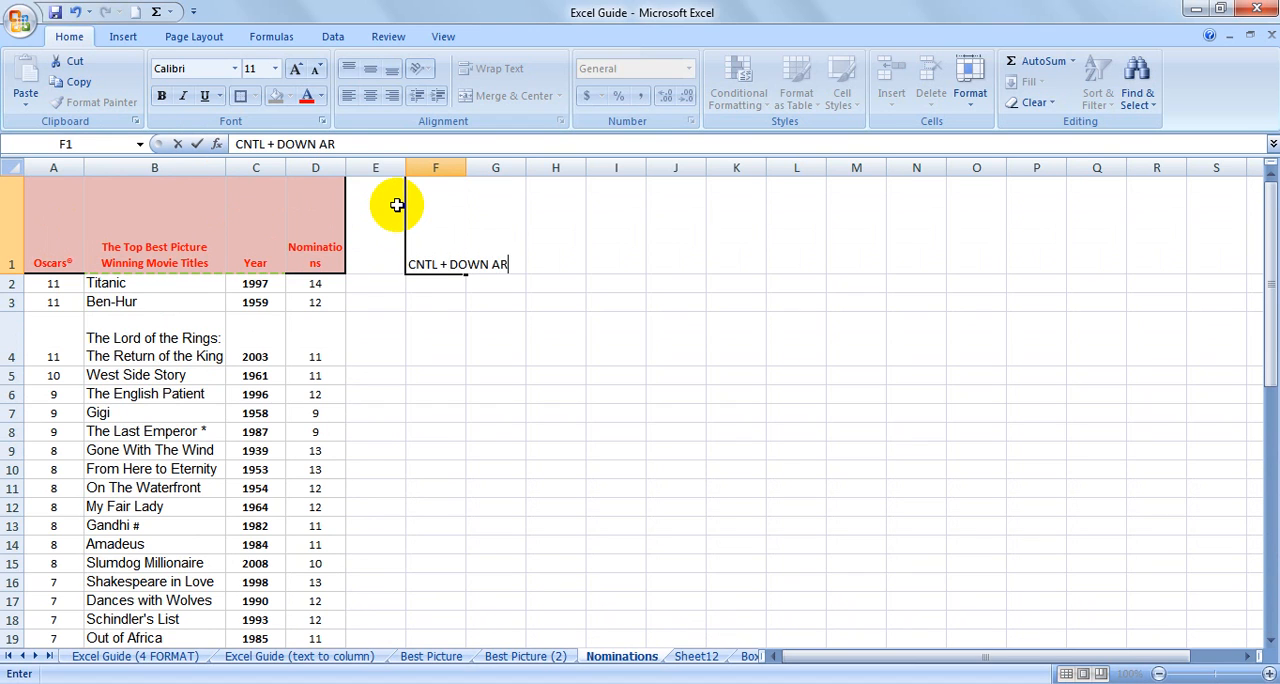
key(Left)
key(Left)
key(Left)
key(Left)
key(Left)
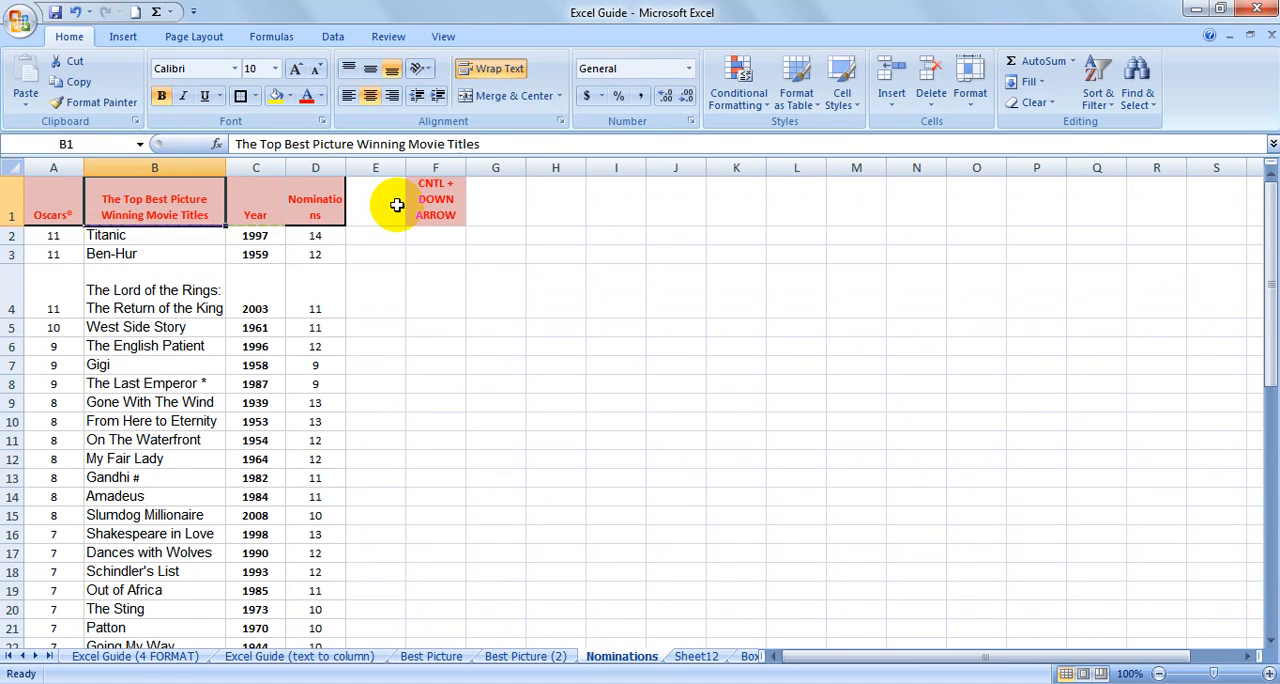
Go to the Oscars header in A1 and jump to the last filled cell of that column.
key(ctrl+Down)
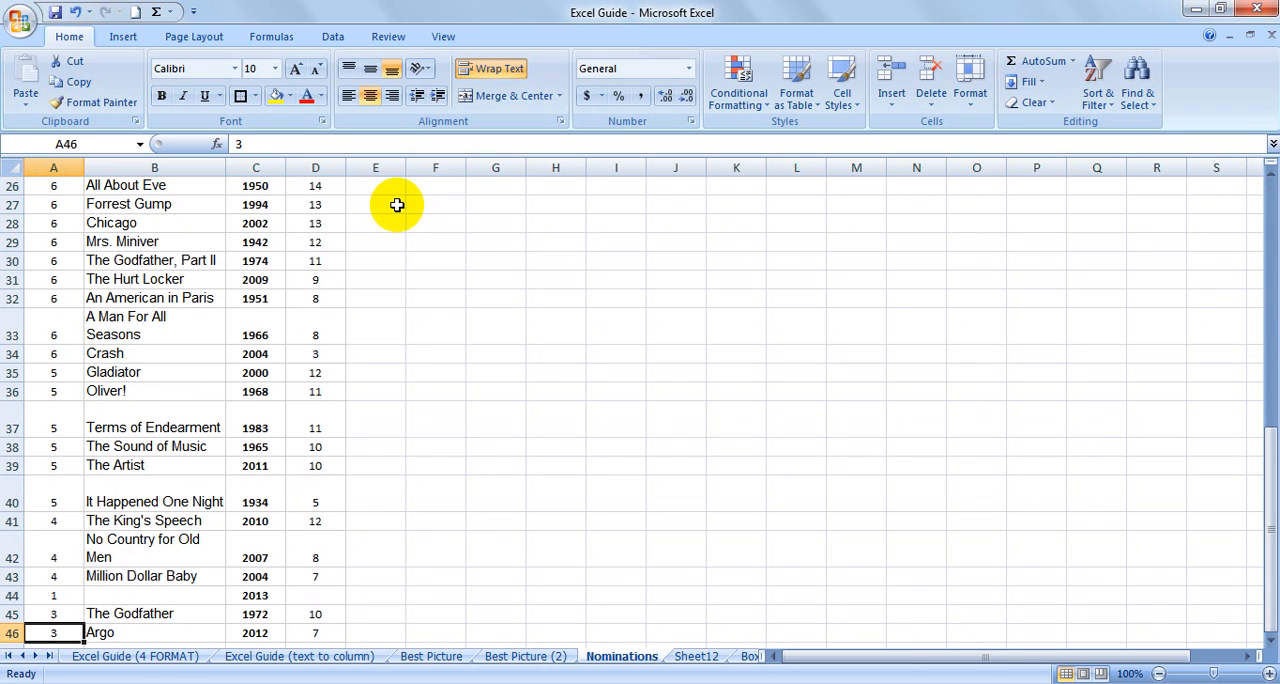
key(Up)
key(Up)
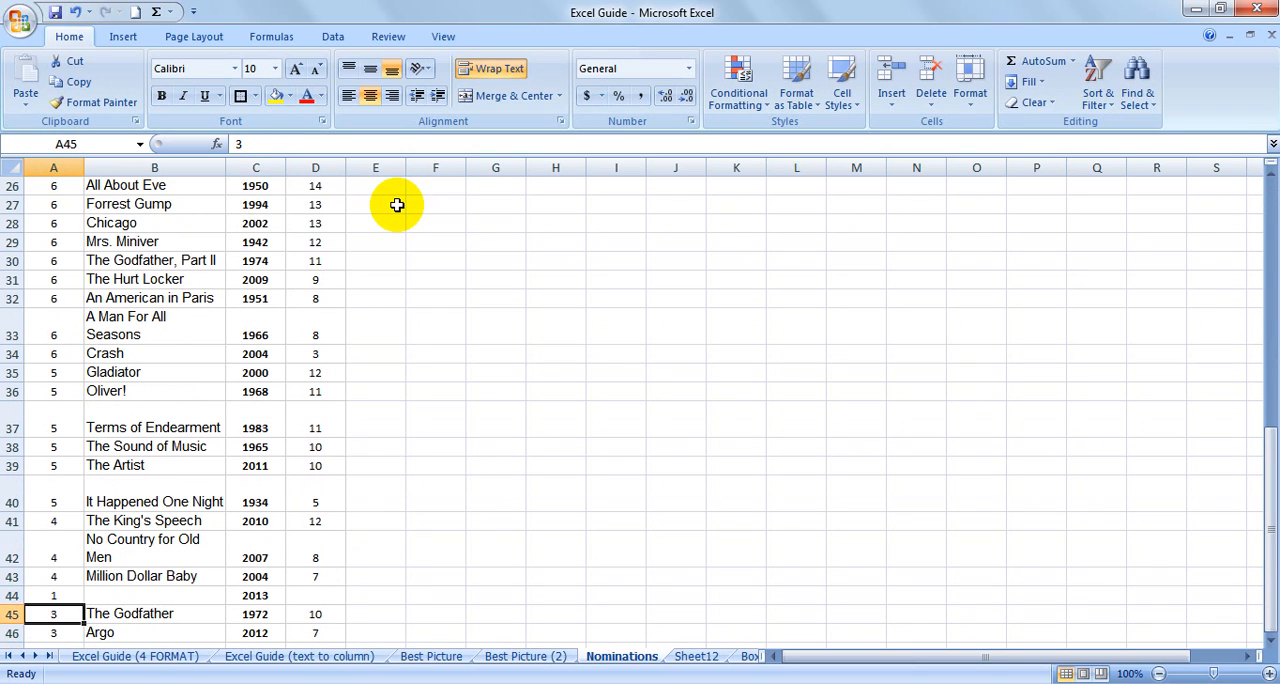
Jump back to the Oscars header and fill the whole column range A1:A46 with yellow.
key(ctrl+Up)
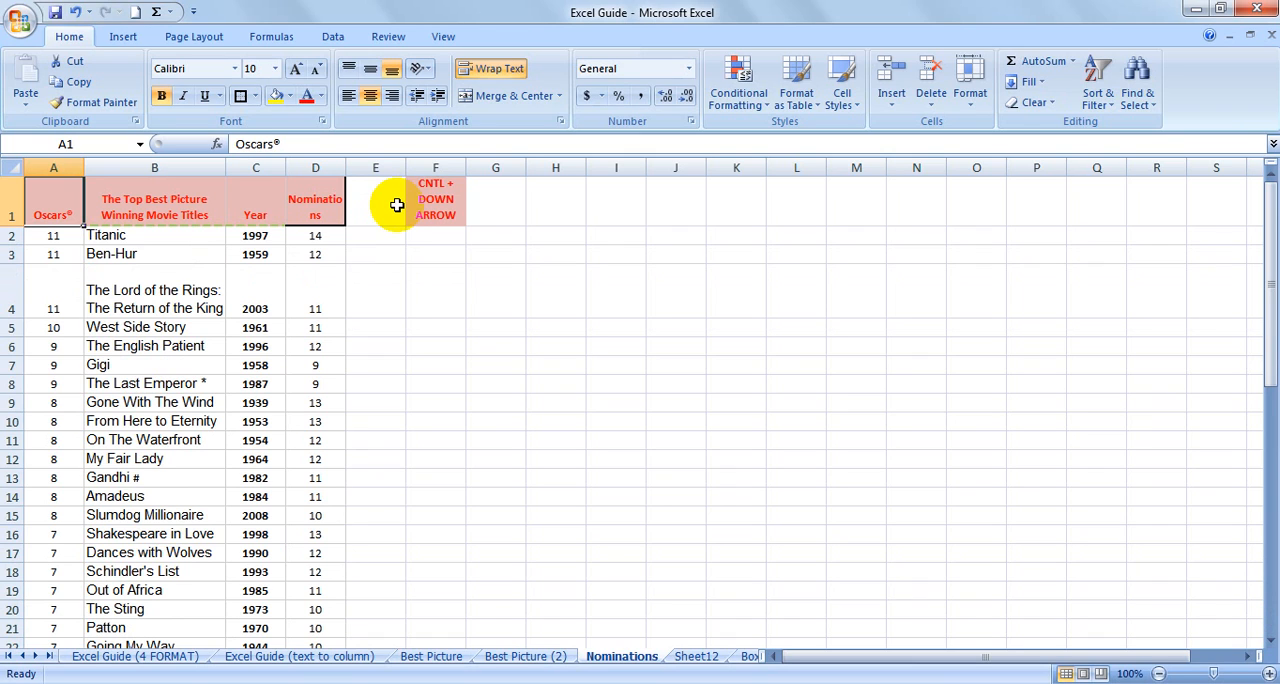
key(ctrl+shift+Down)
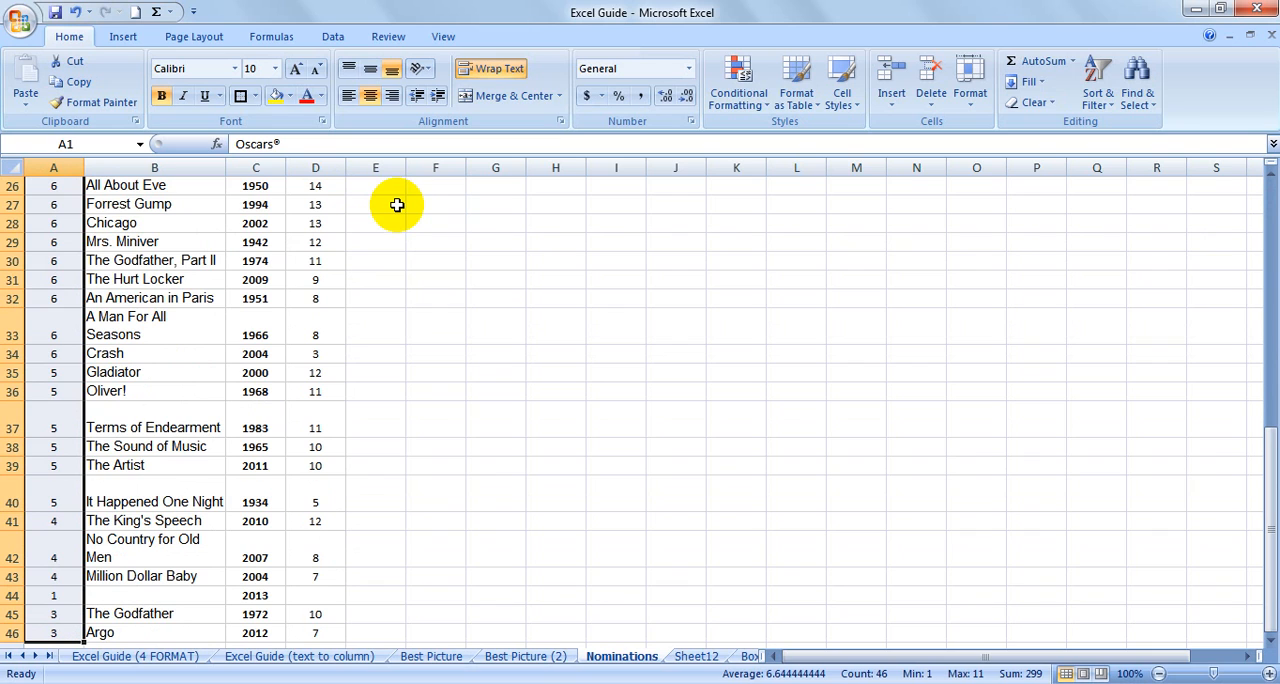
click(276, 96)
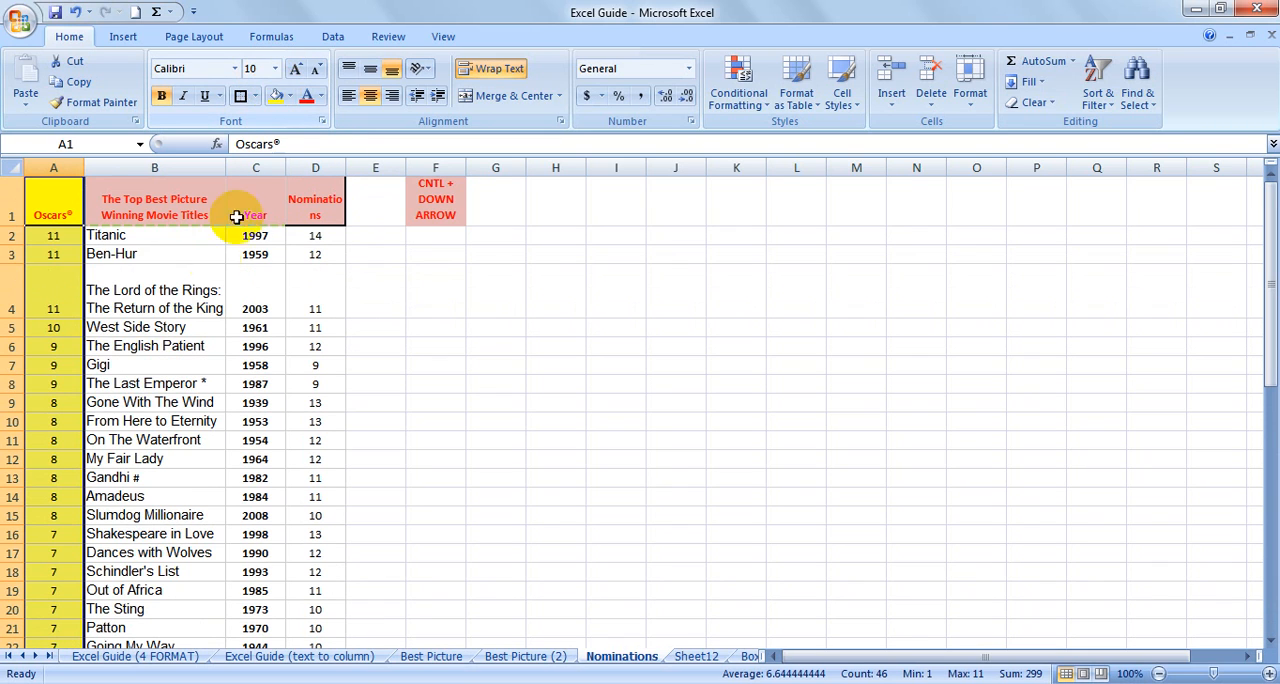
Copy the shortcut note in F1 to F4 and change the copy to "CNTL + SHIFT+DOWN ARROW".
click(448, 210)
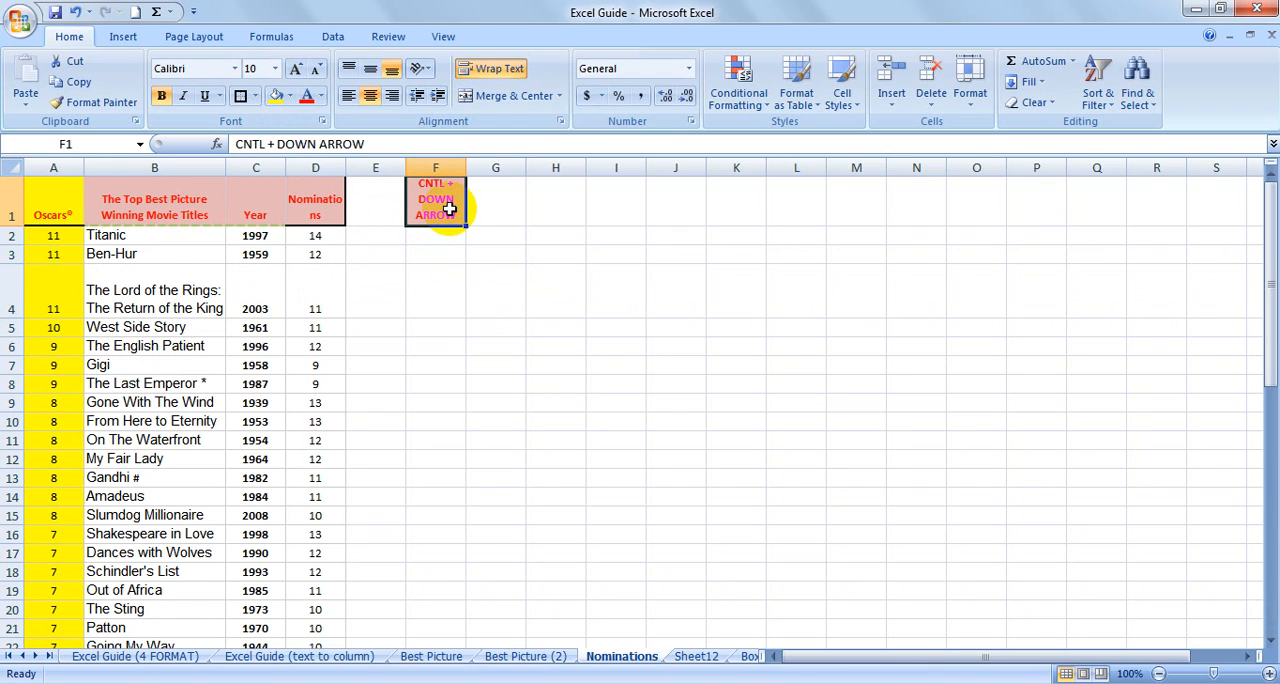
key(ctrl+c)
click(449, 278)
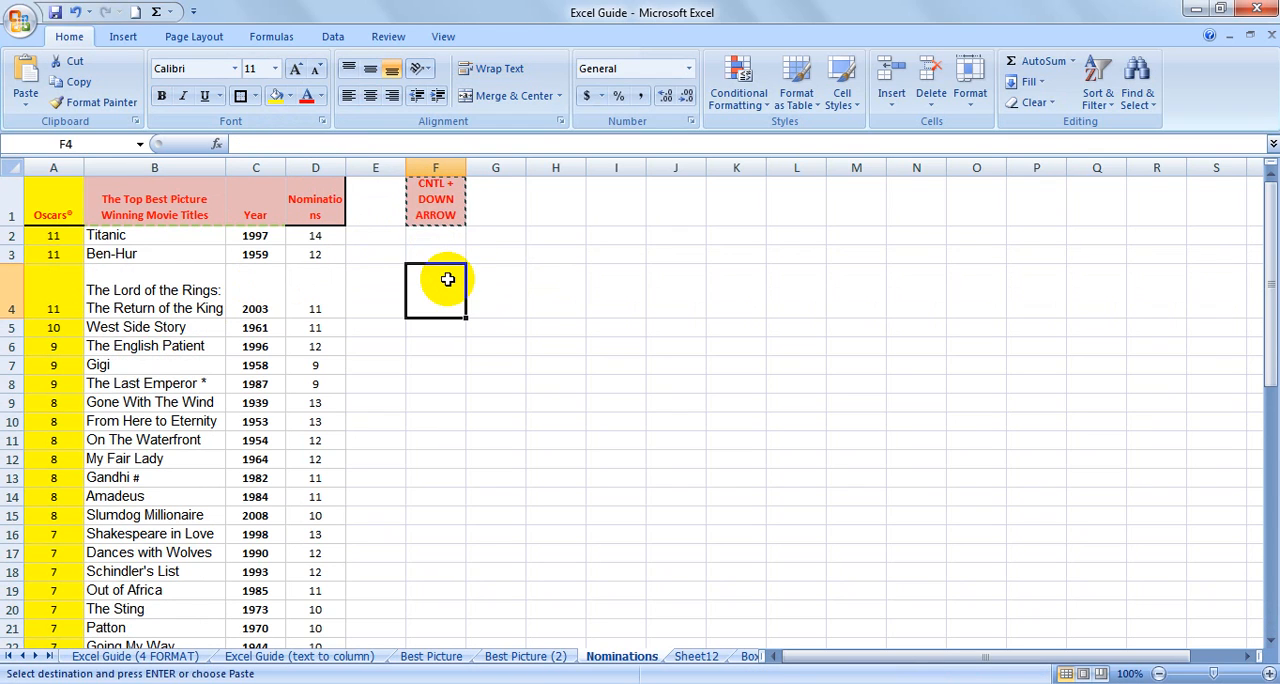
key(ctrl+v)
click(277, 144)
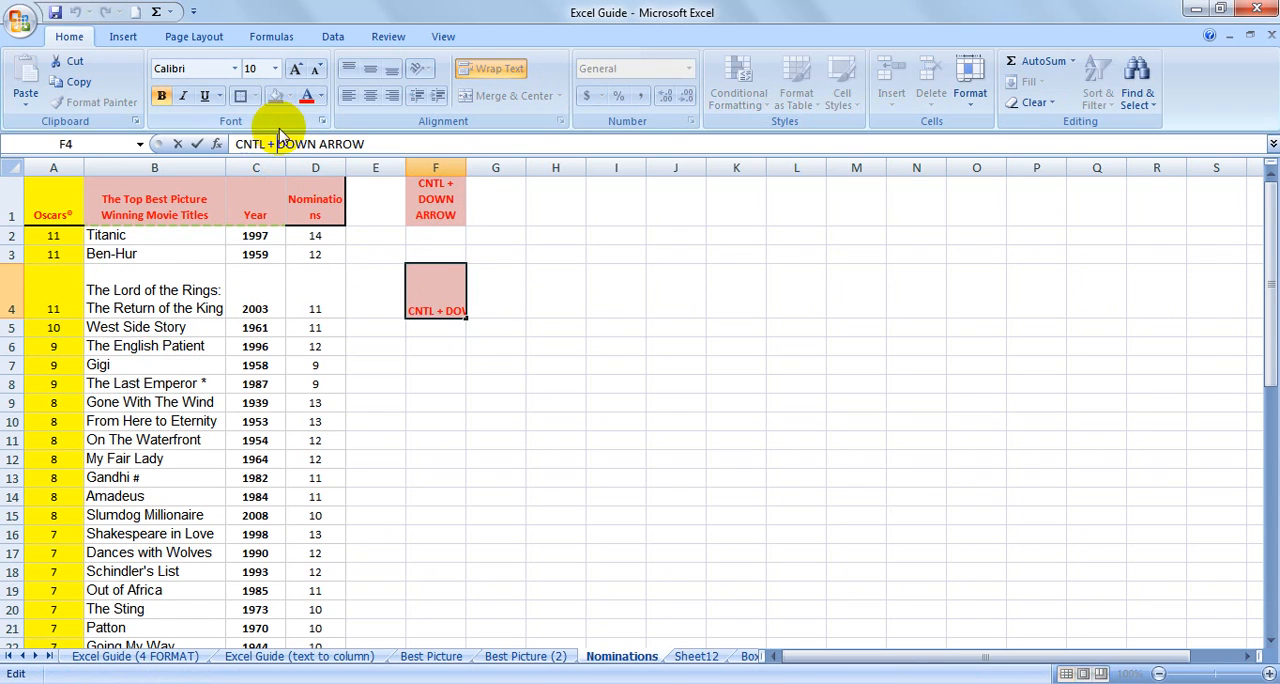
text(SHIFT+)
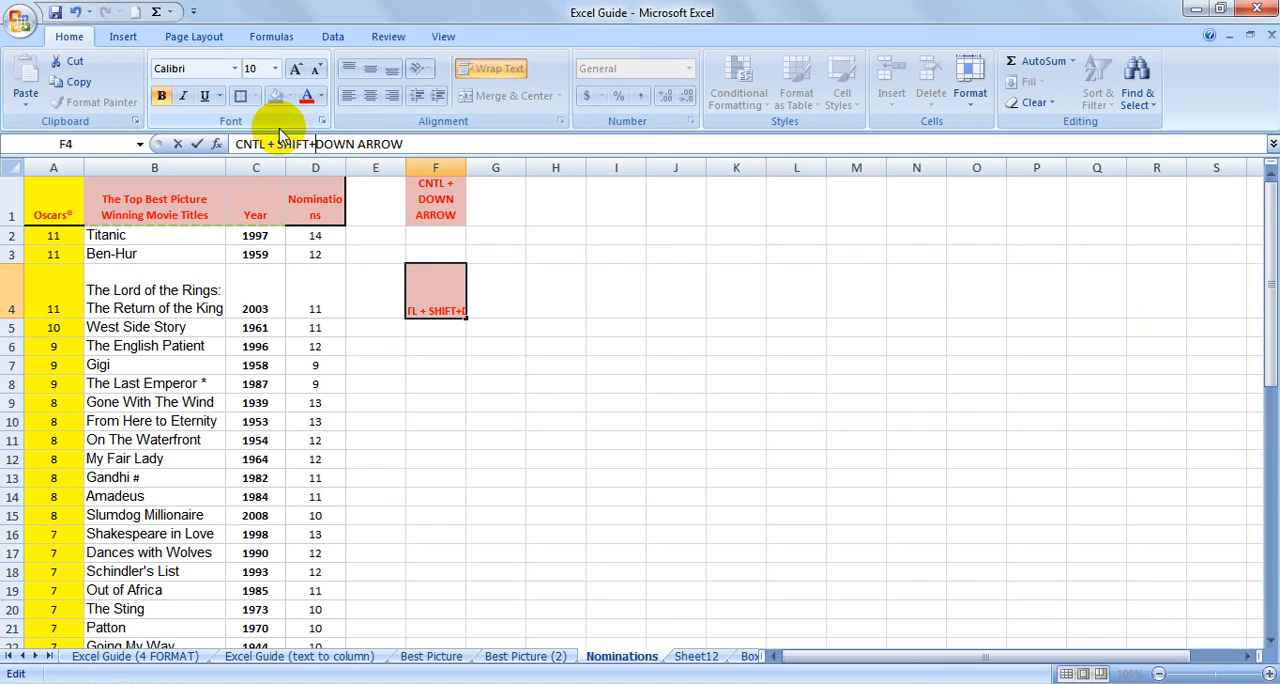
key(Return)
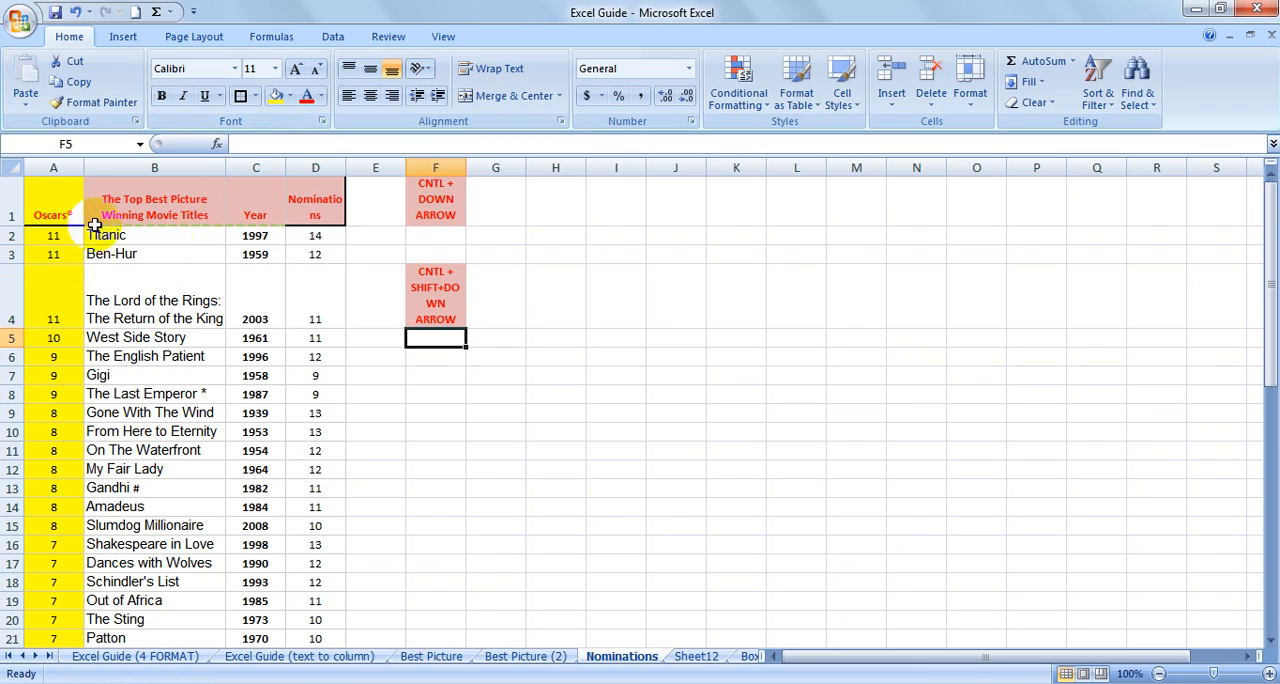
Starting at the Oscars header in A1, jump along row 1 from one data edge to the next until column XFD.
click(62, 210)
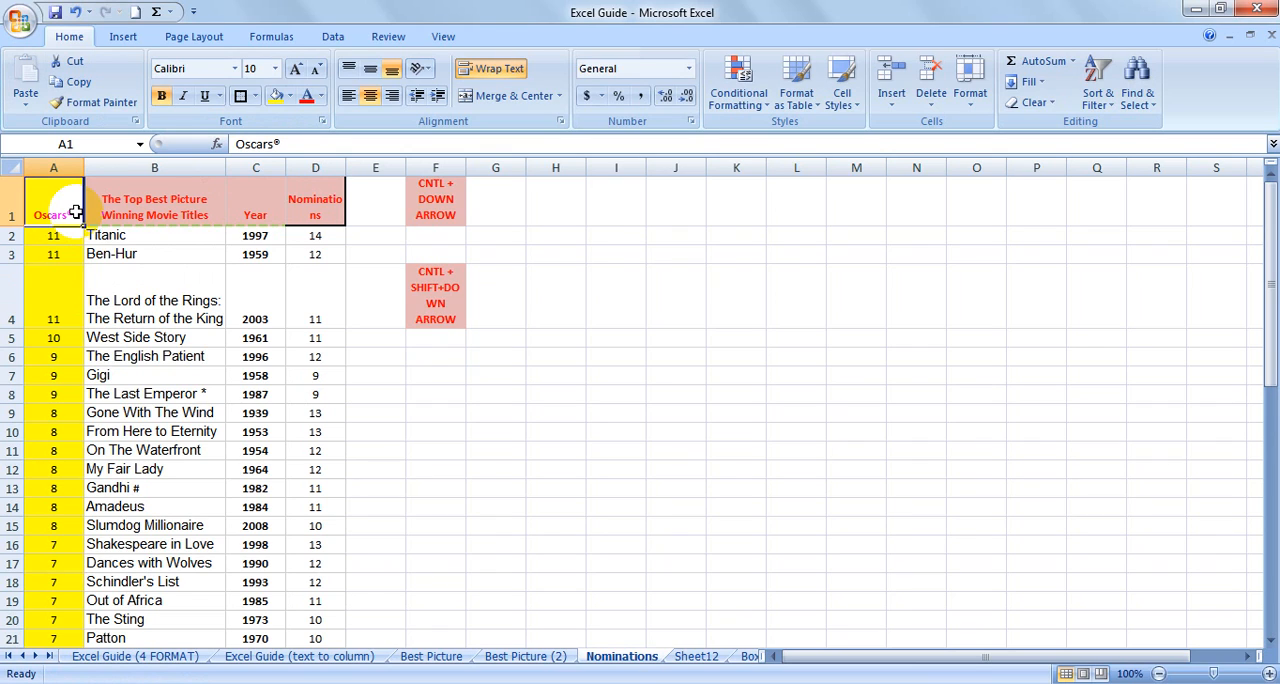
key(ctrl+Right)
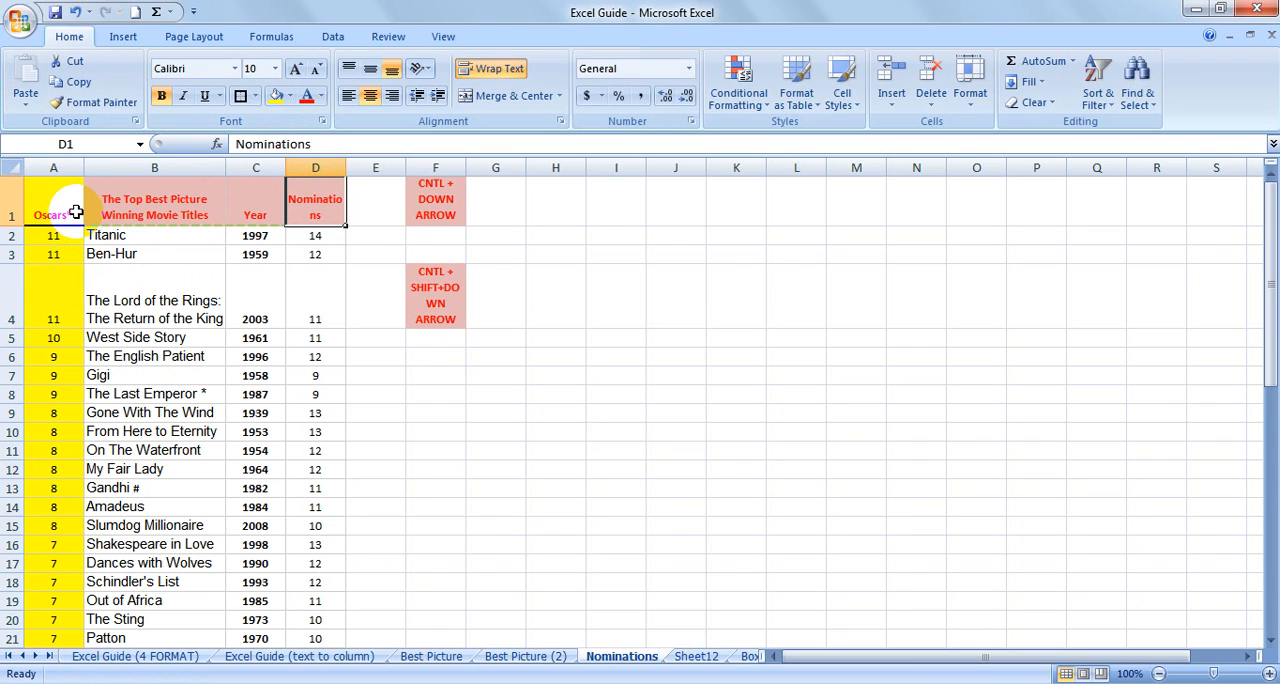
key(ctrl+Right)
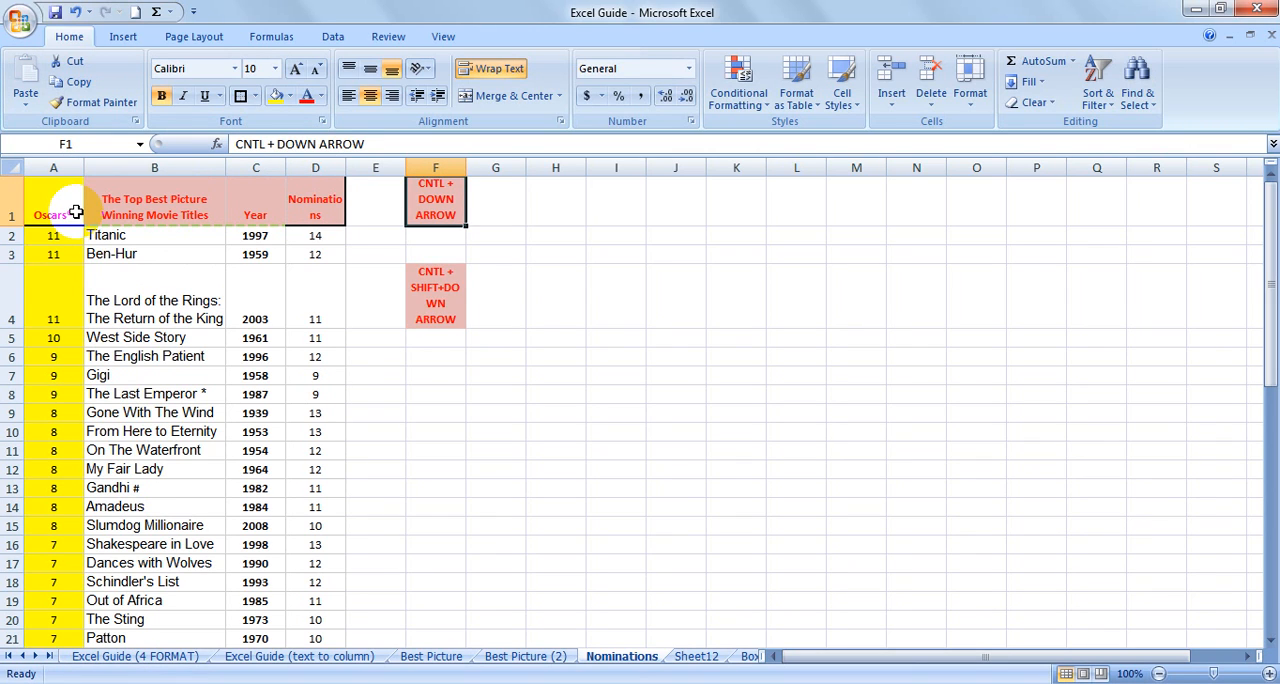
key(ctrl+Right)
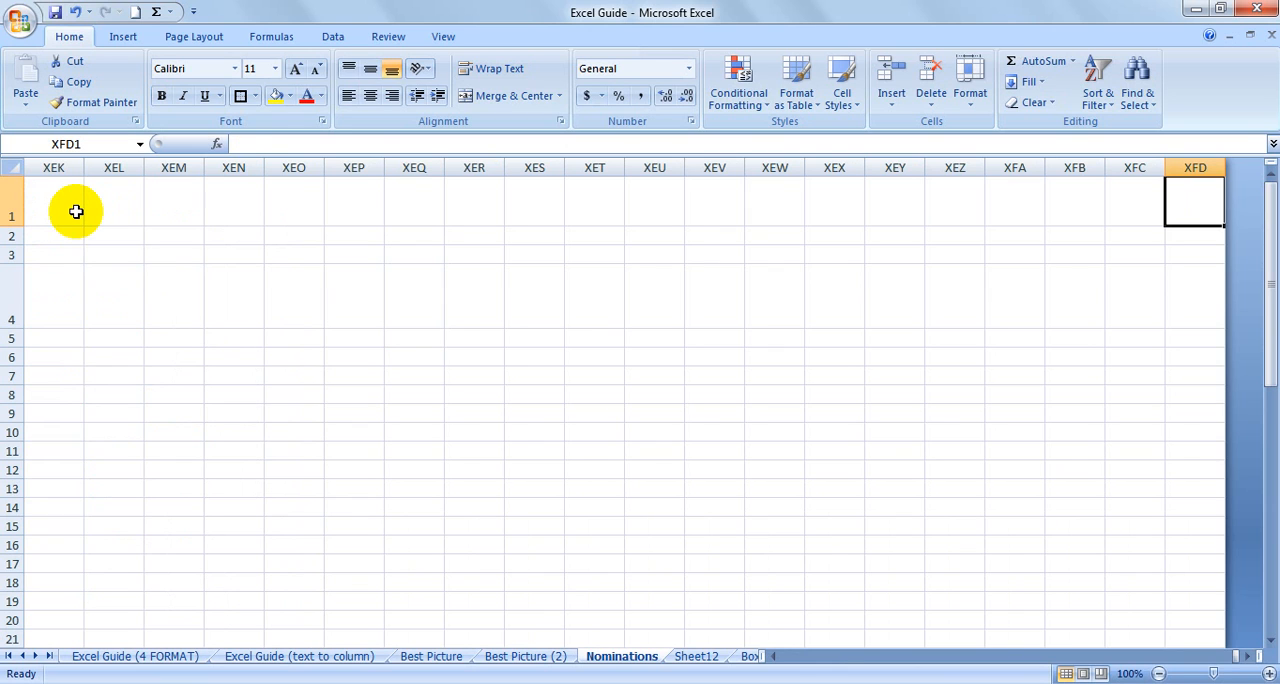
Return from the far edge of row 1 to the Nominations header in D1.
key(ctrl+Left)
key(Left)
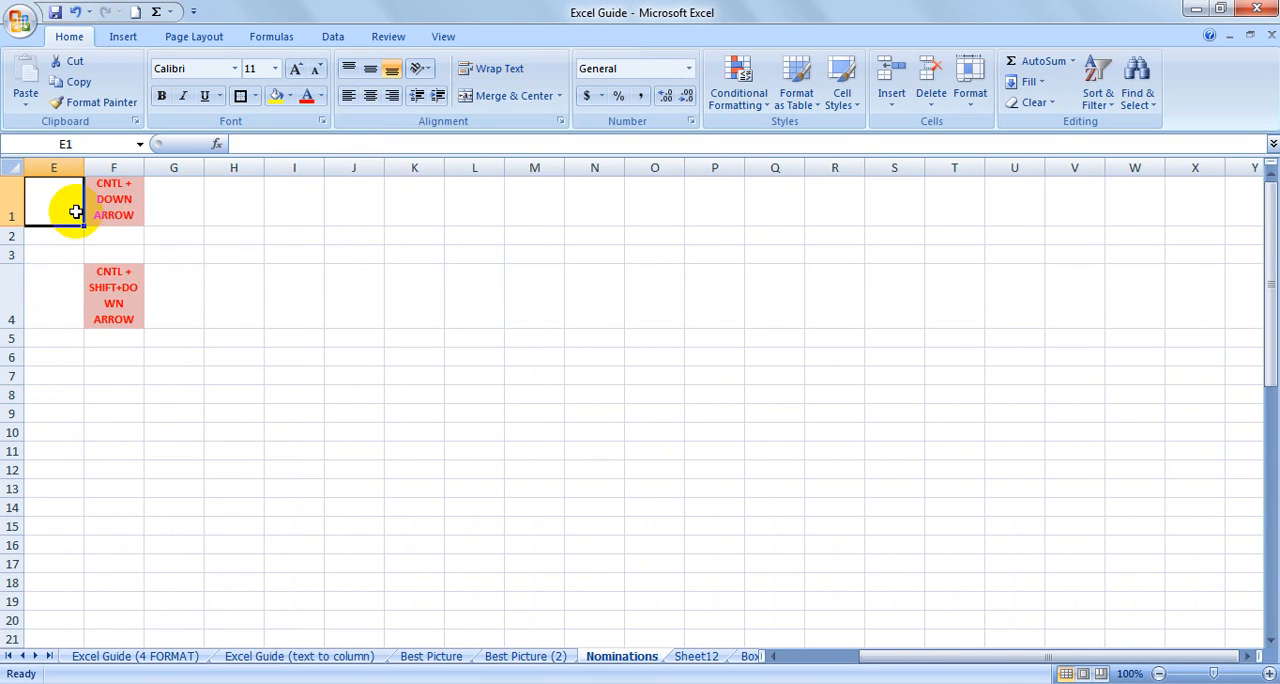
key(Left)
key(Left)
key(Left)
key(Left)
key(Right)
key(Right)
key(Right)
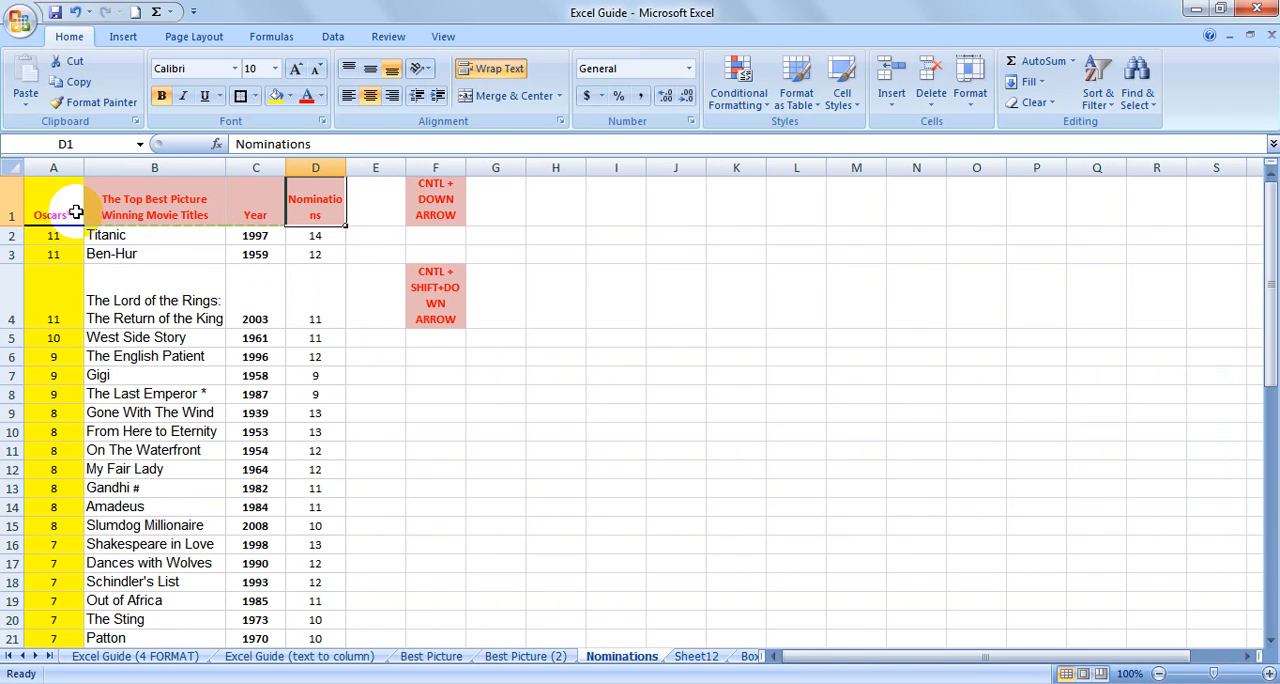
Go to the first Nominations value in D2 and jump to the last filled cell before the column's gap.
key(Down)
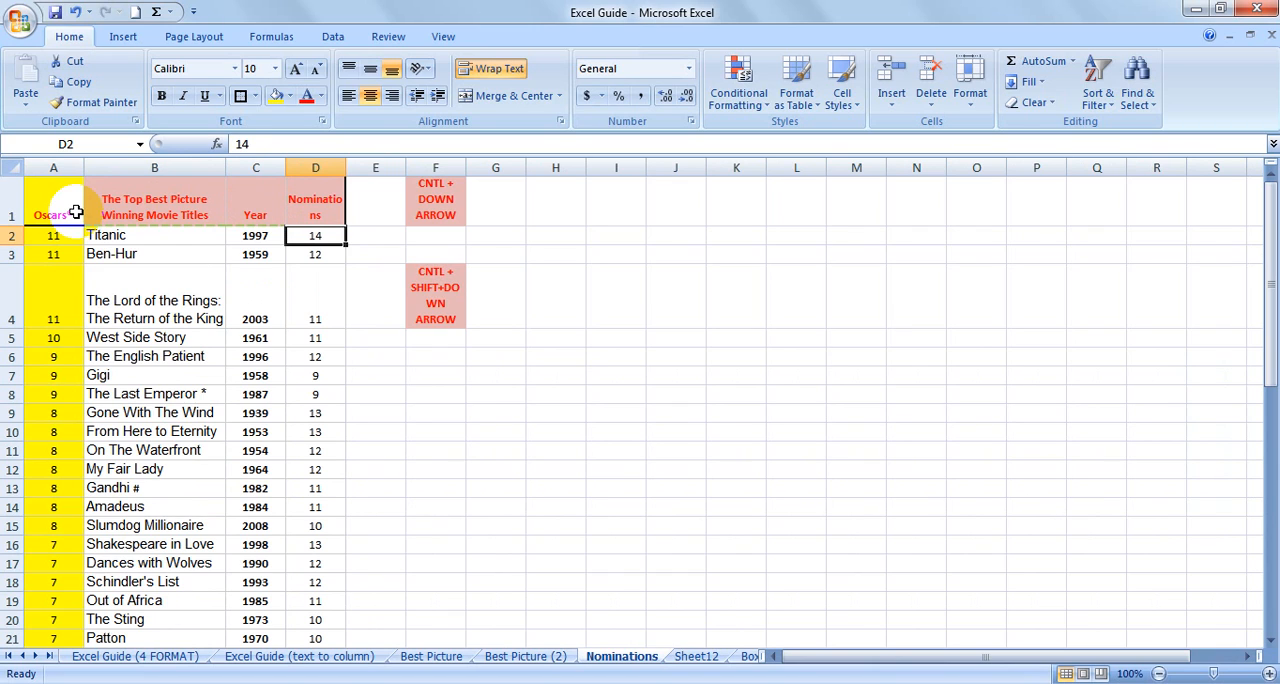
key(Left)
key(Right)
key(ctrl+Down)
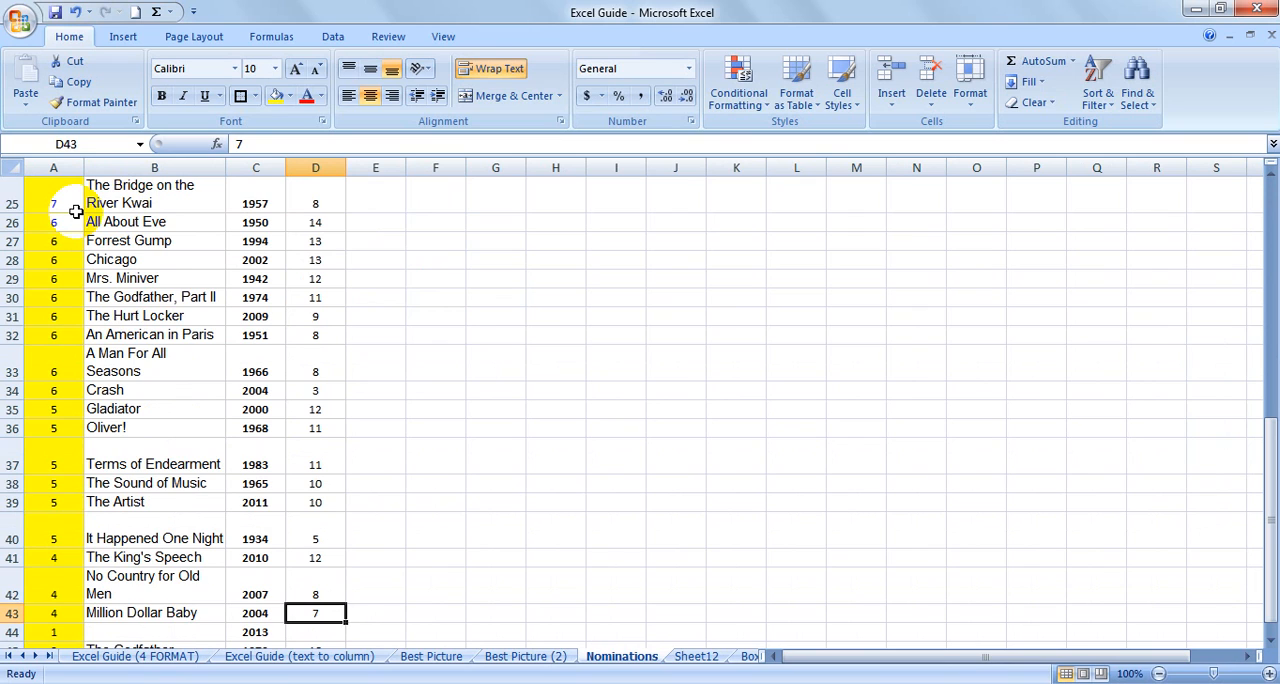
Step through the Nominations cells around the blank in row 44 and jump back up to the header in D1.
key(Down)
key(Down)
key(Up)
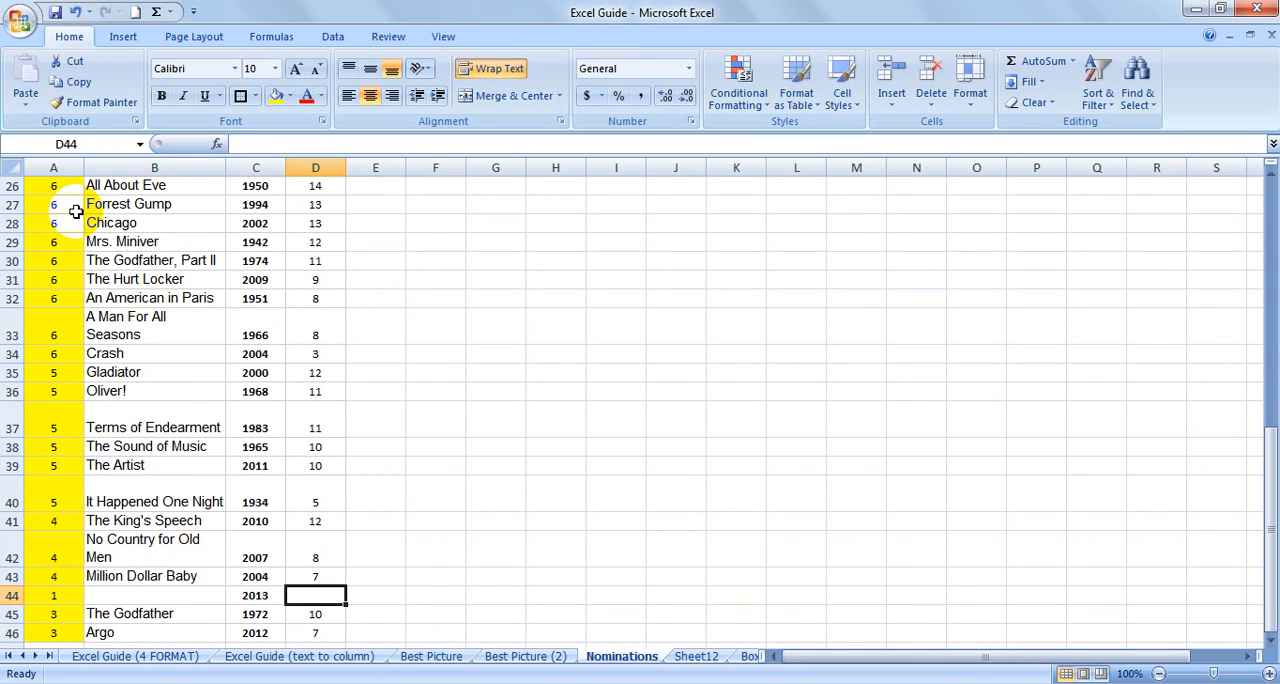
key(Down)
key(Down)
key(Down)
key(Down)
key(Up)
key(Up)
key(Up)
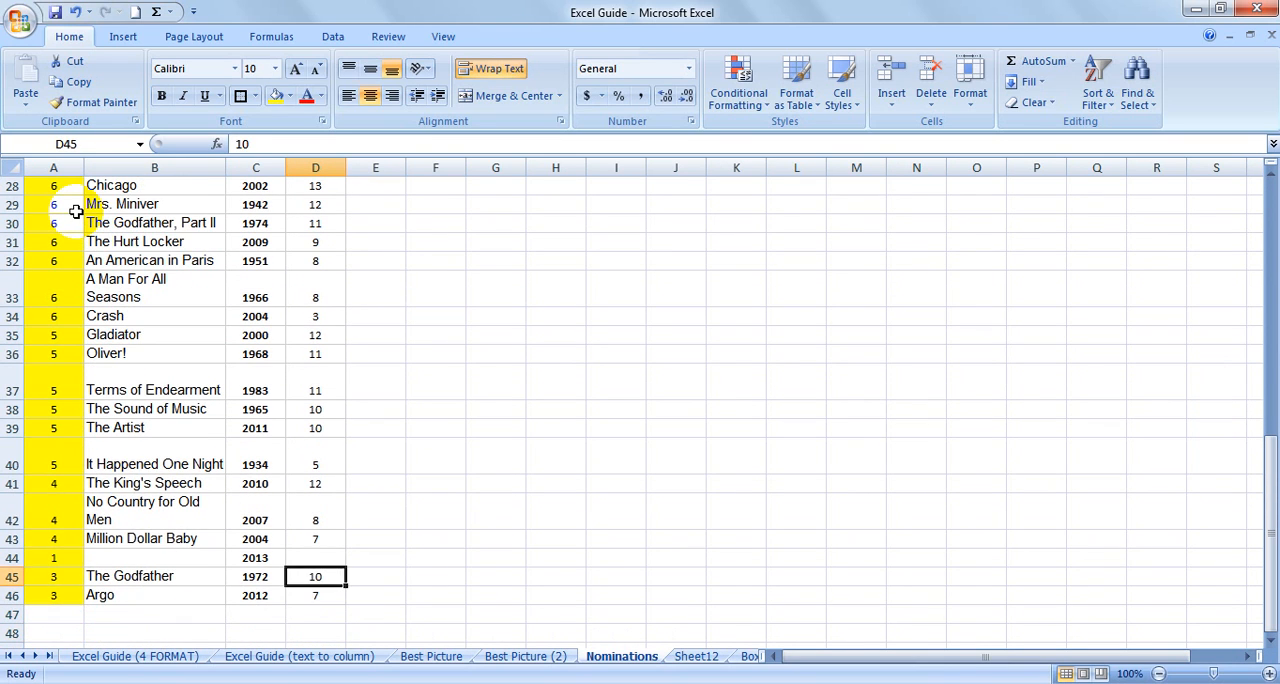
key(Up)
key(Up)
key(ctrl+Up)
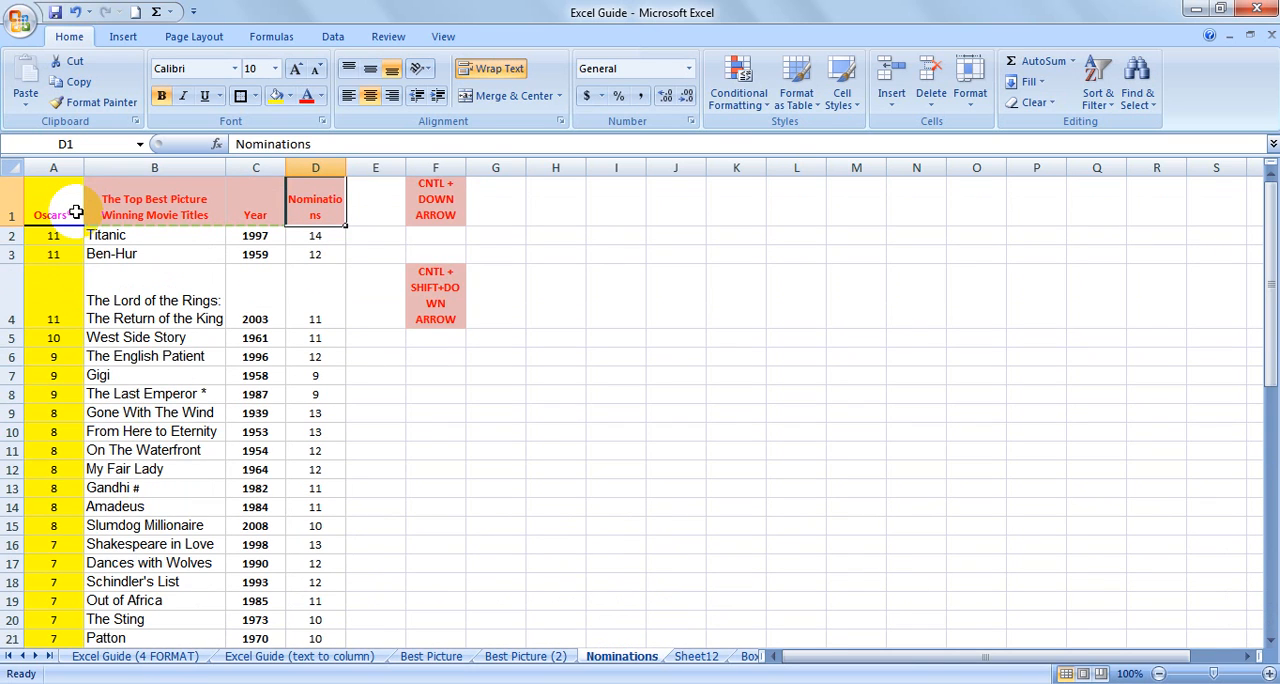
Jump down the Nominations column to its gap and enter the shortcut note "CNTL + HOME" in F42.
key(Left)
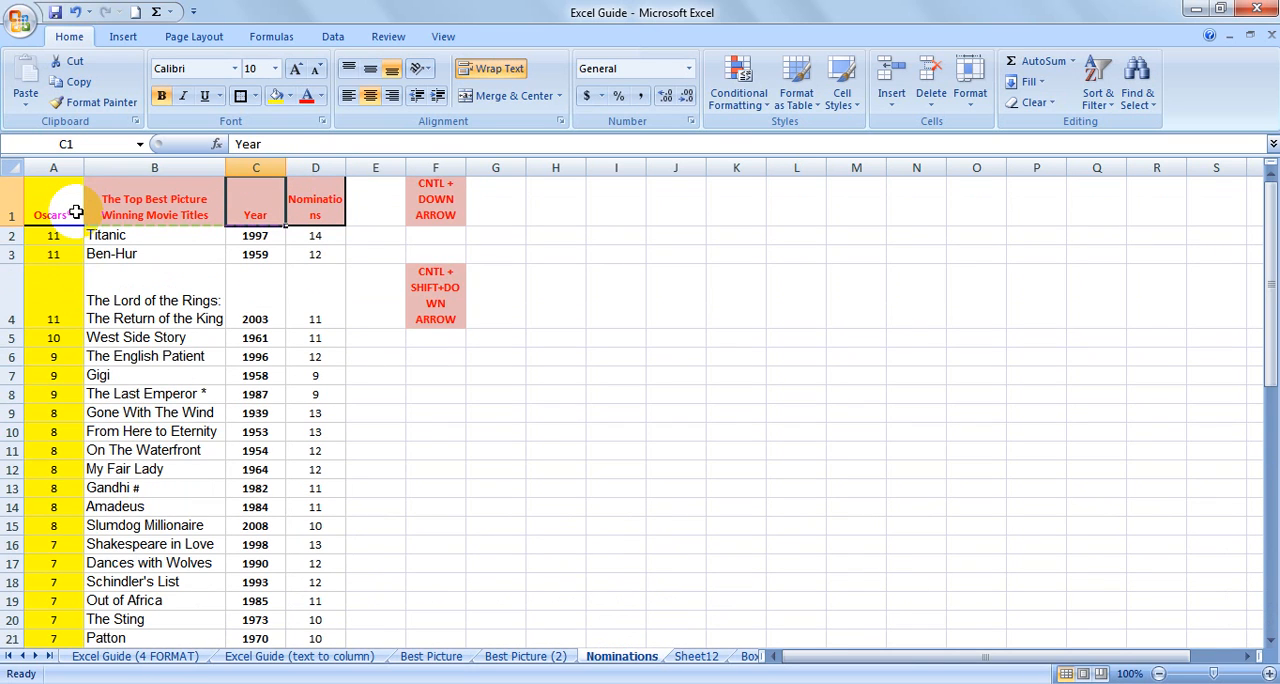
key(Right)
key(ctrl+Down)
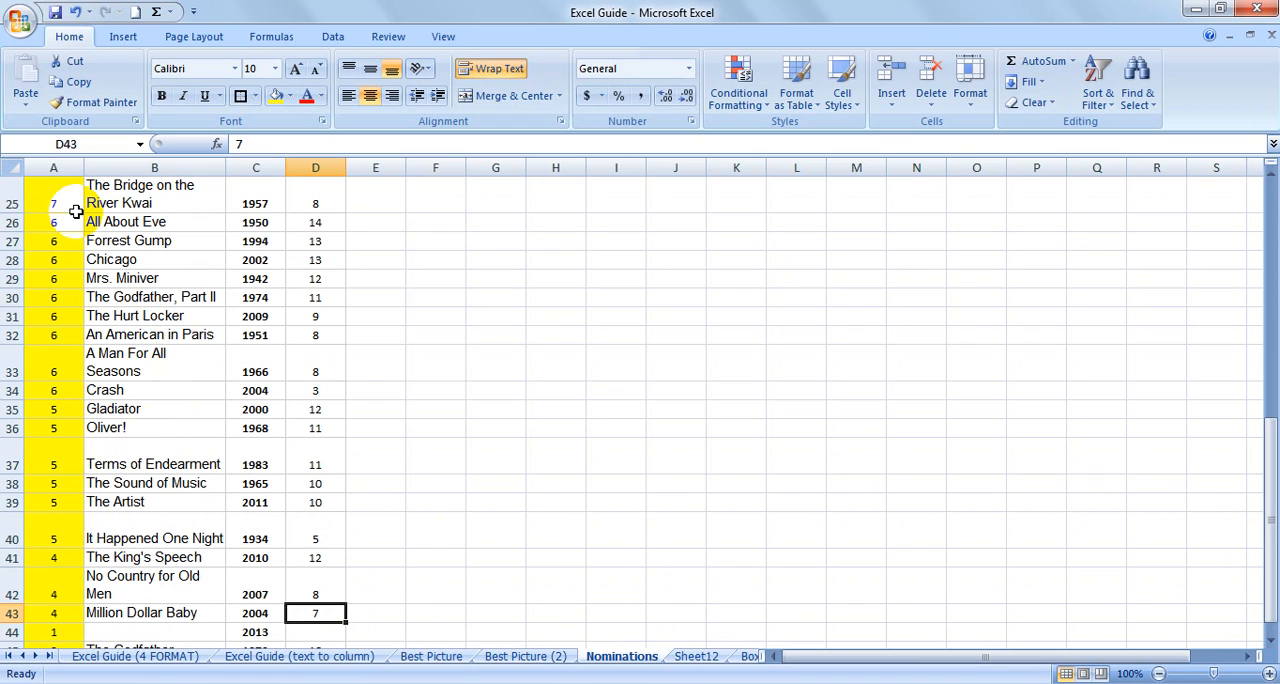
key(Up)
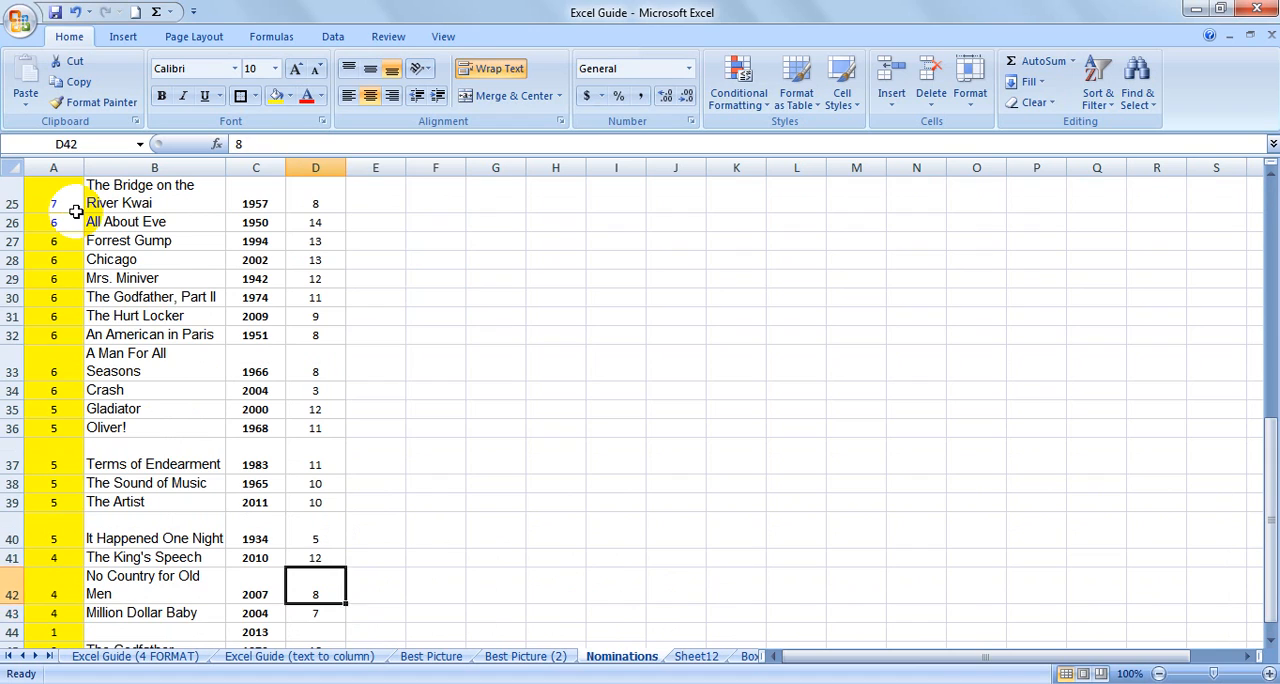
key(Right)
key(Right)
text(CNT)
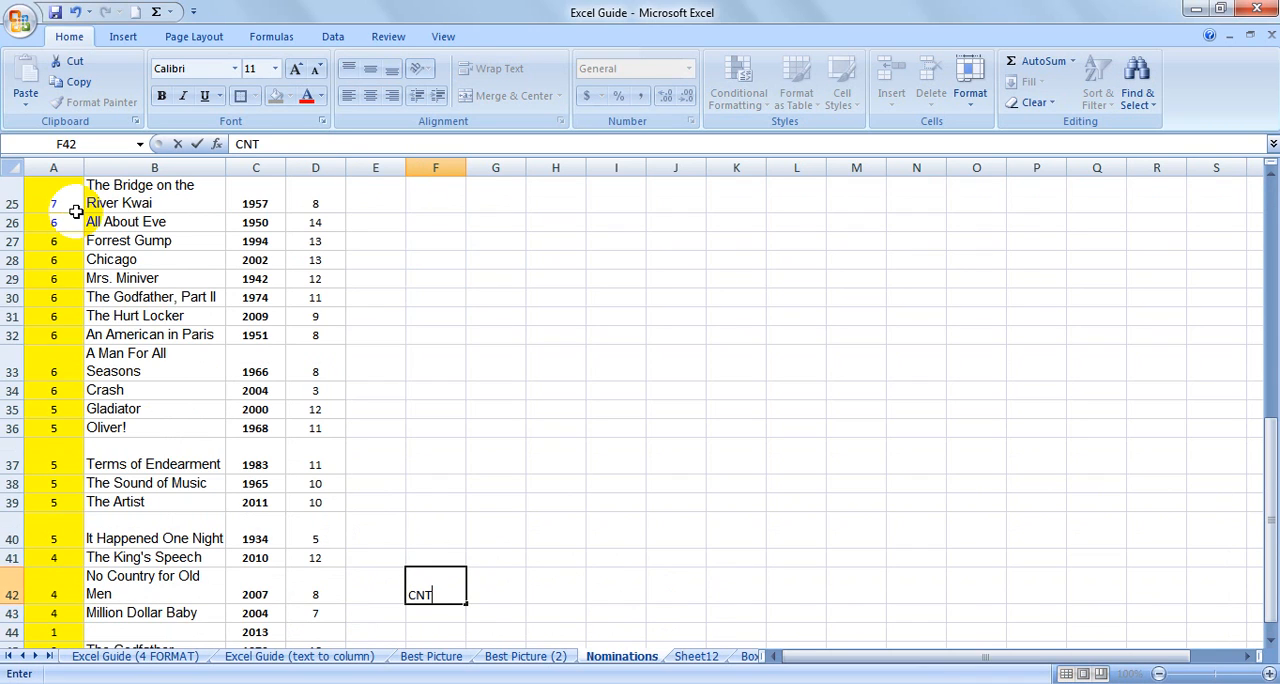
text(L + HOME)
key(Return)
key(Up)
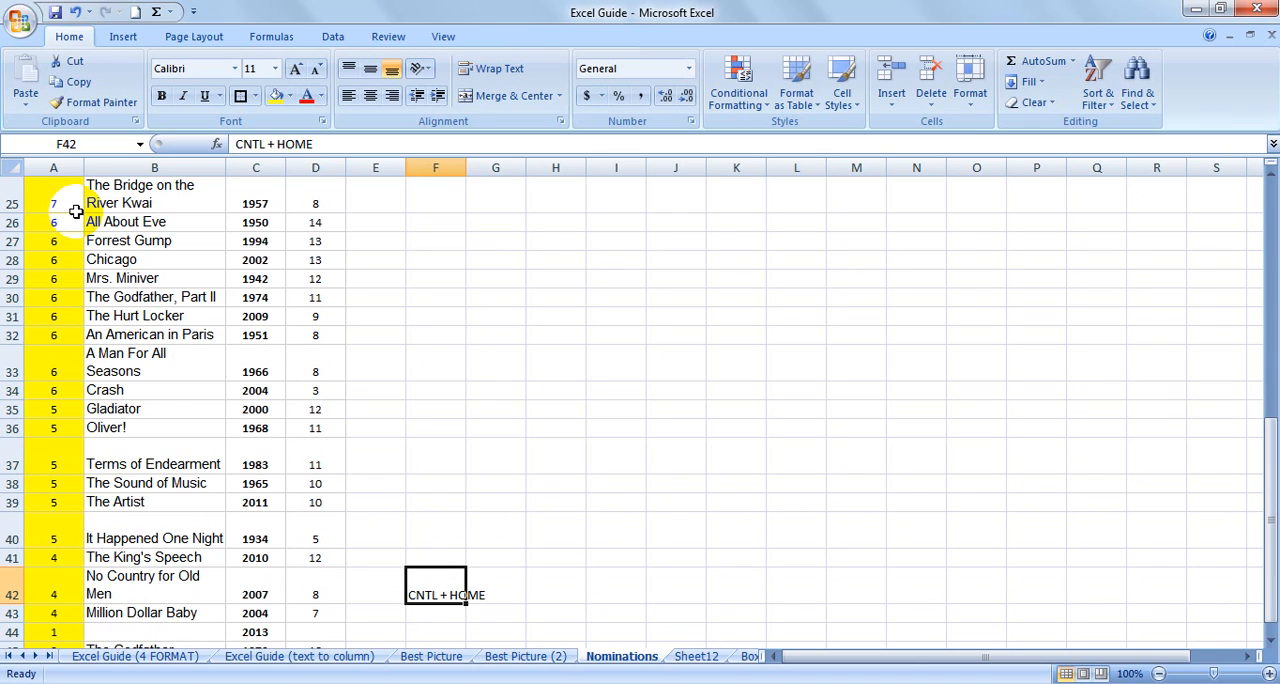
From C42, jump straight to the sheet's first cell A1 and move on to the Titanic title in B2.
key(Left)
key(Left)
key(Left)
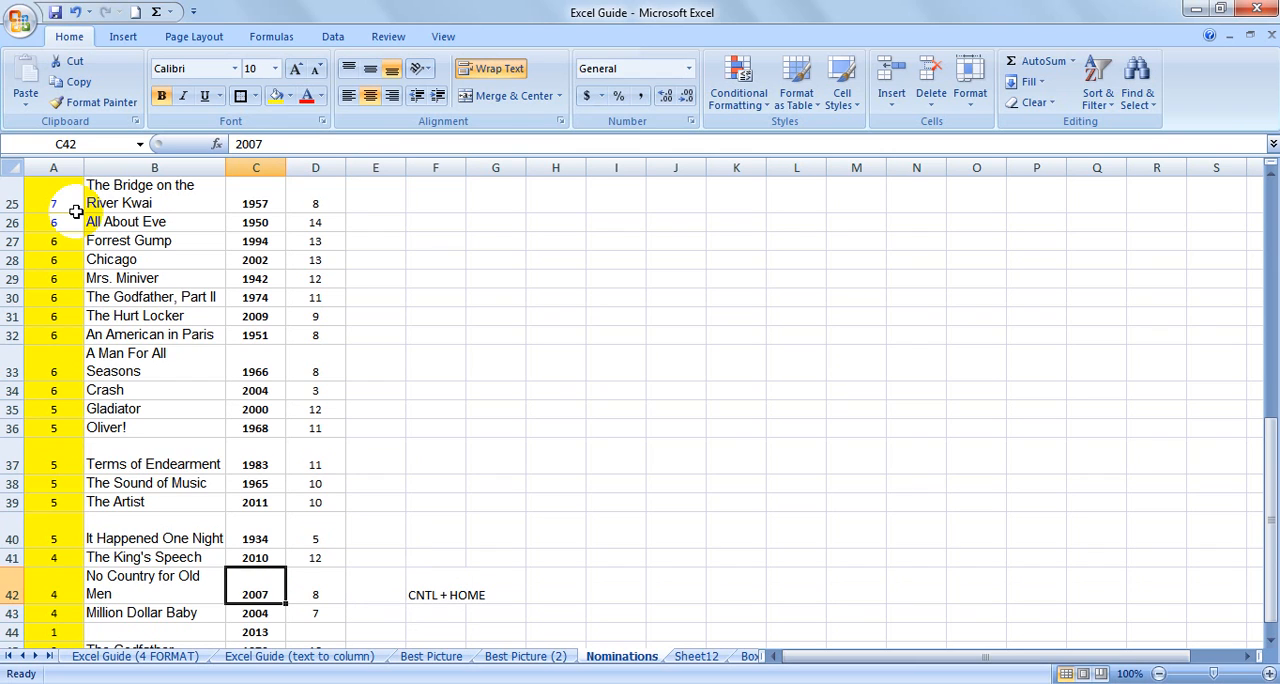
key(ctrl+Home)
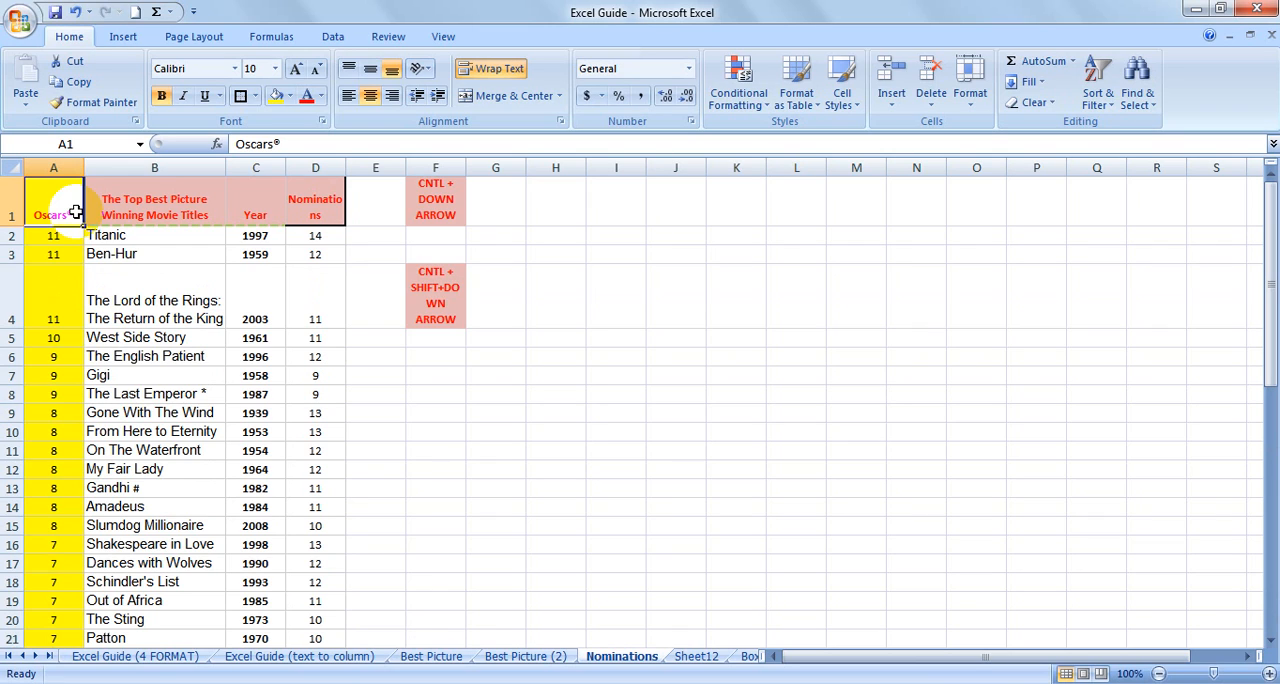
key(Down)
key(Right)
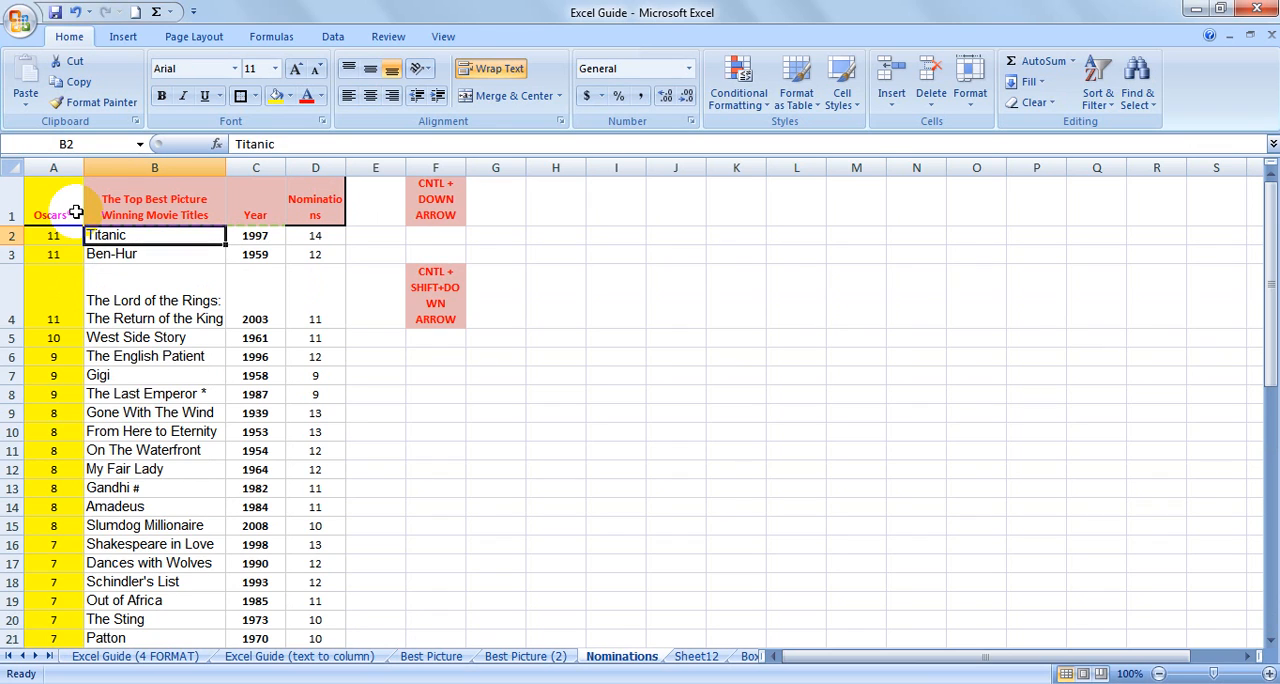
On the Excel Guide (4 FORMAT) sheet, fill the SORTING topic row E13:F13 with yellow.
click(177, 658)
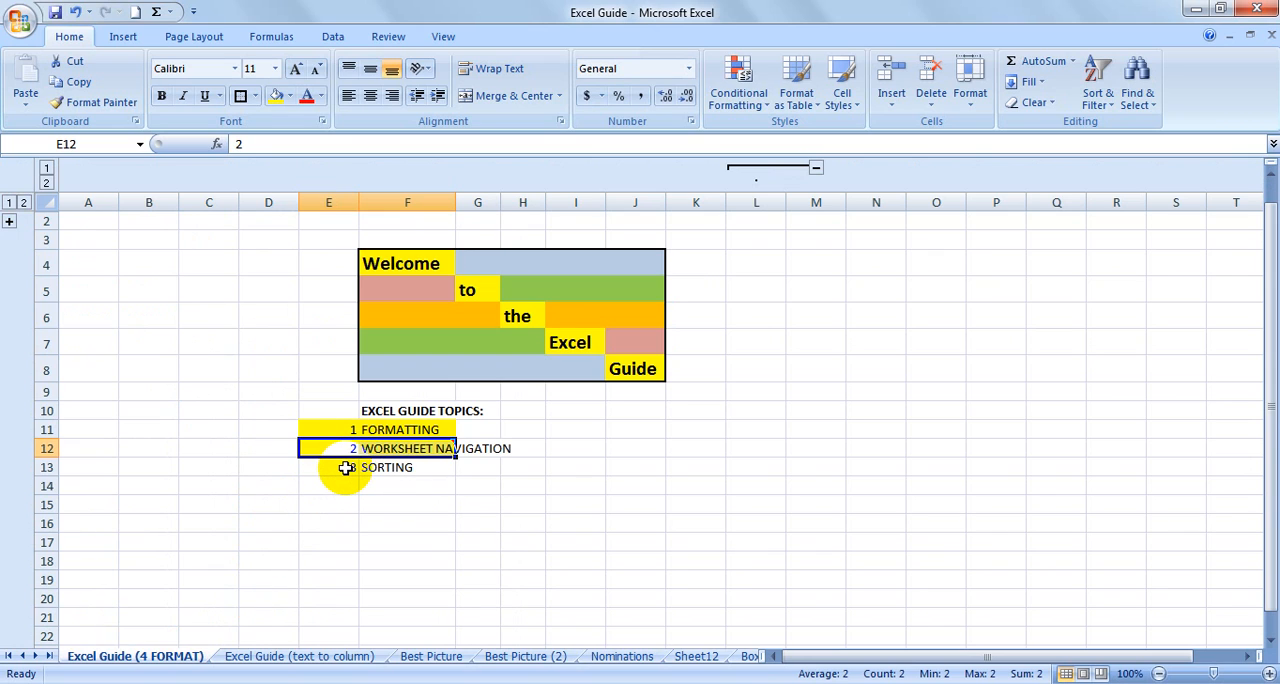
drag(345, 468, 400, 467)
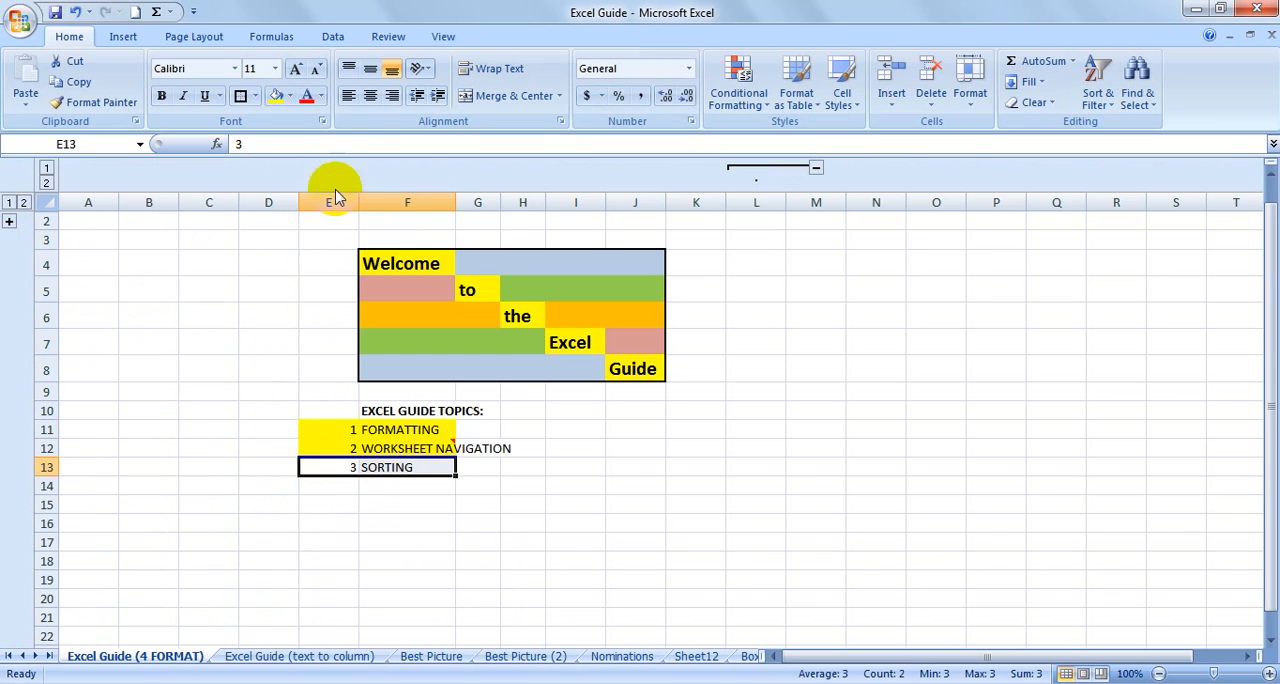
click(270, 99)
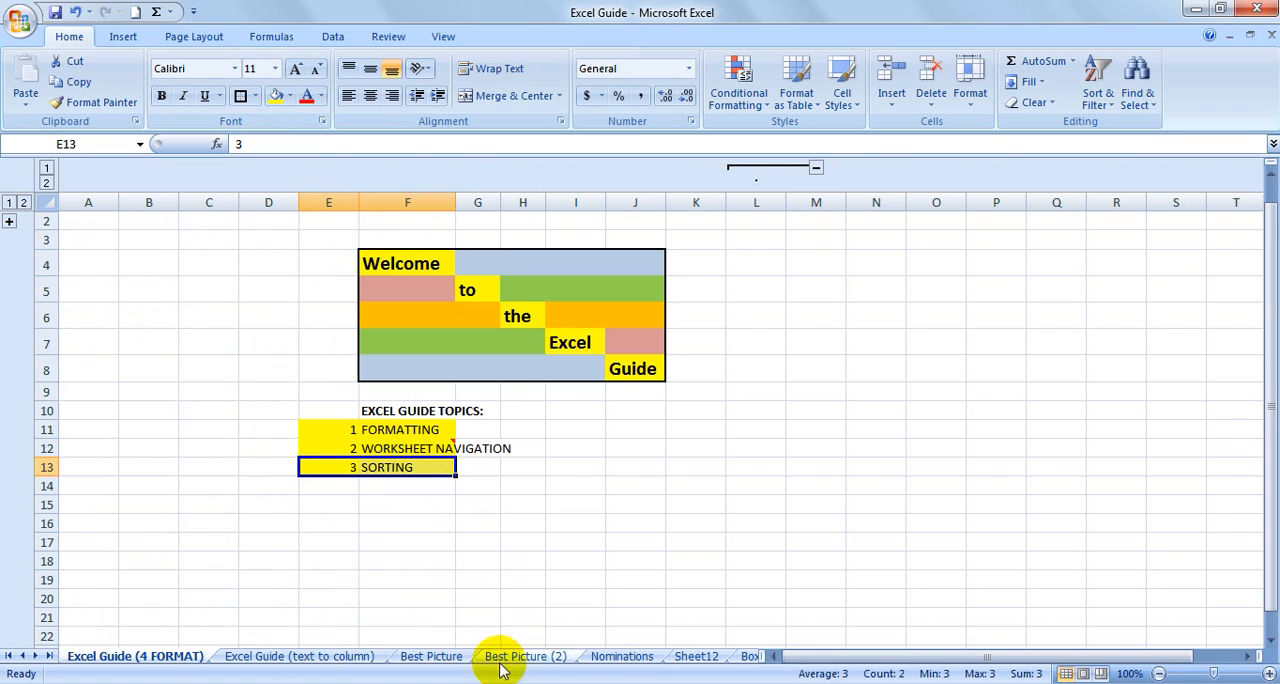
Return to the Nominations sheet and select the whole table from the Oscars header, A1:D46.
click(622, 656)
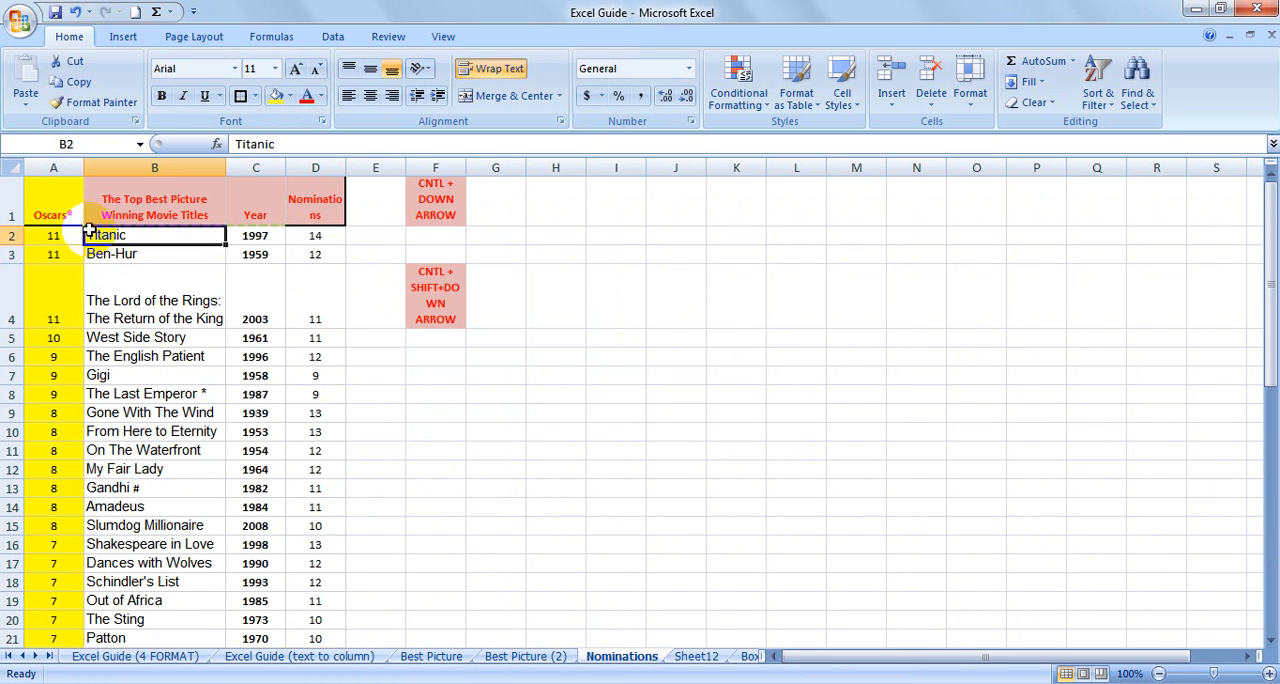
click(52, 193)
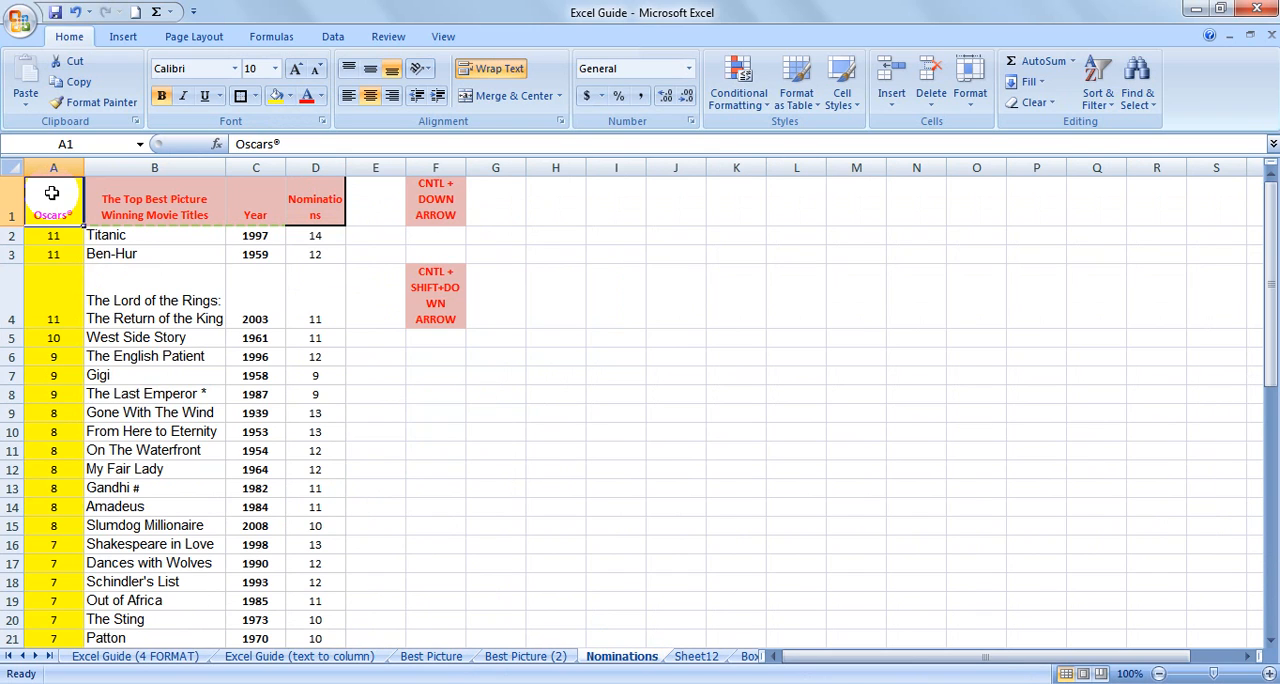
key(shift+Right)
key(shift+Right)
key(shift+Right)
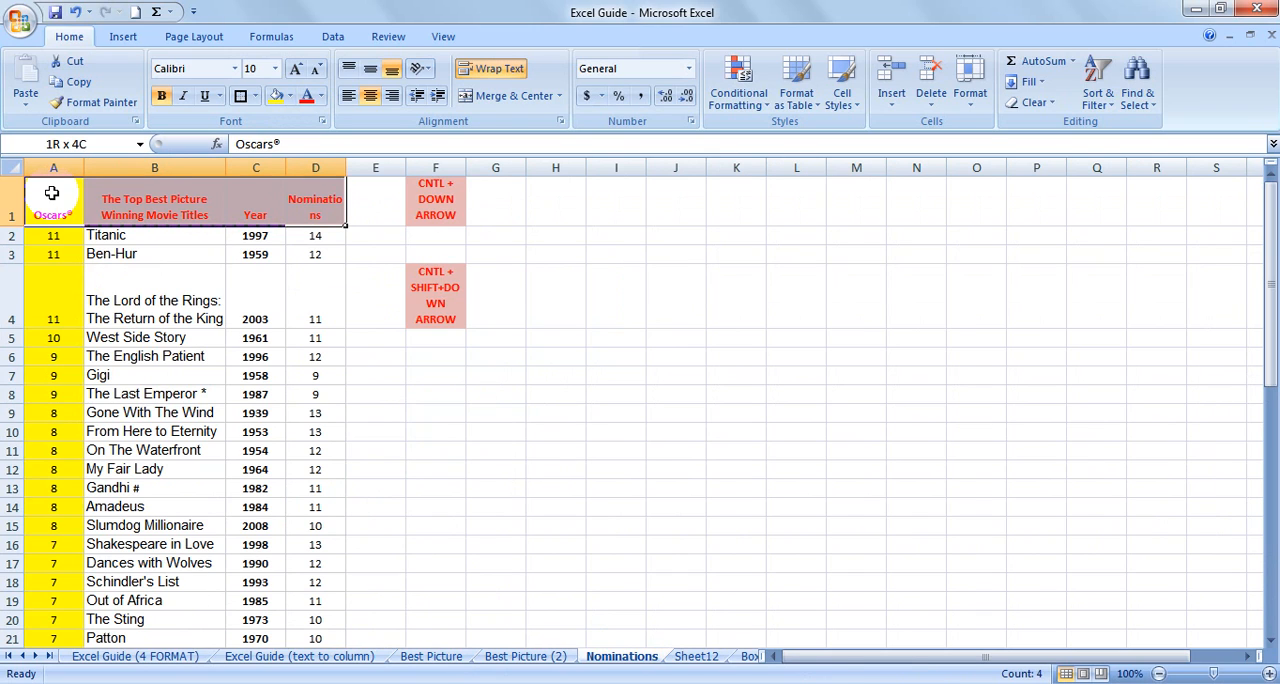
key(ctrl+shift+Down)
scroll(55, 180, up, 8)
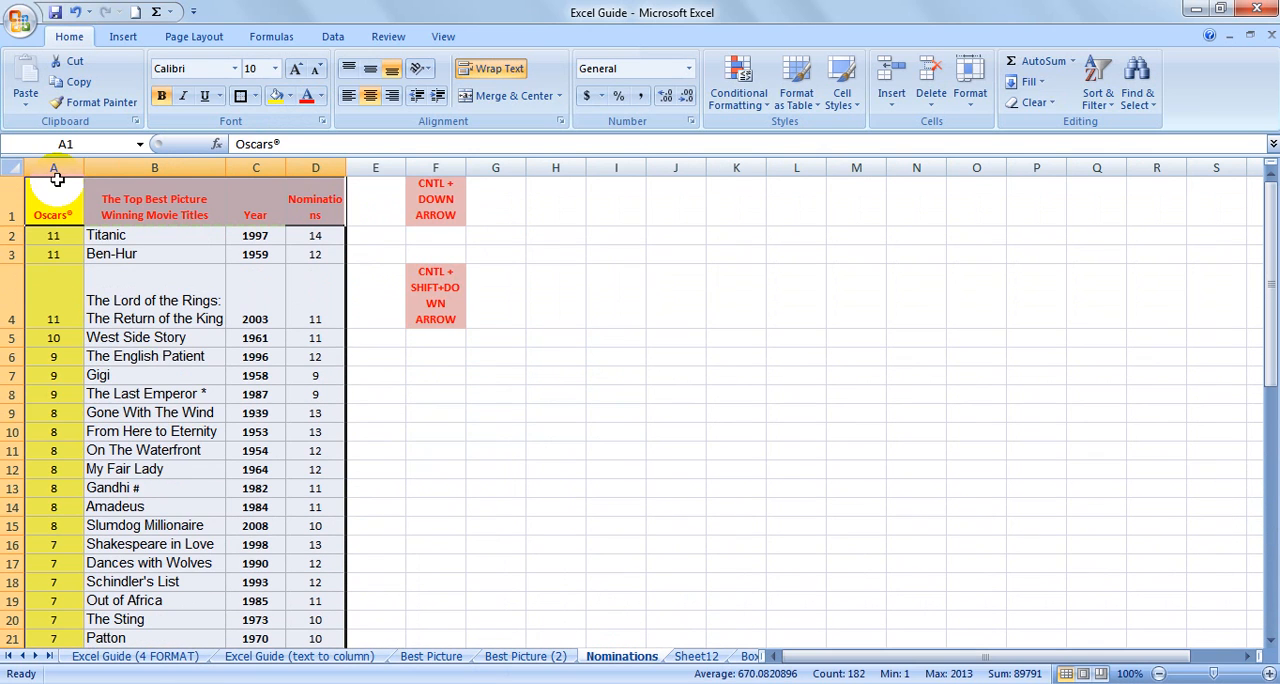
Sort the selected table by the Oscars column from smallest to largest, and re-sort it from largest to smallest.
click(335, 40)
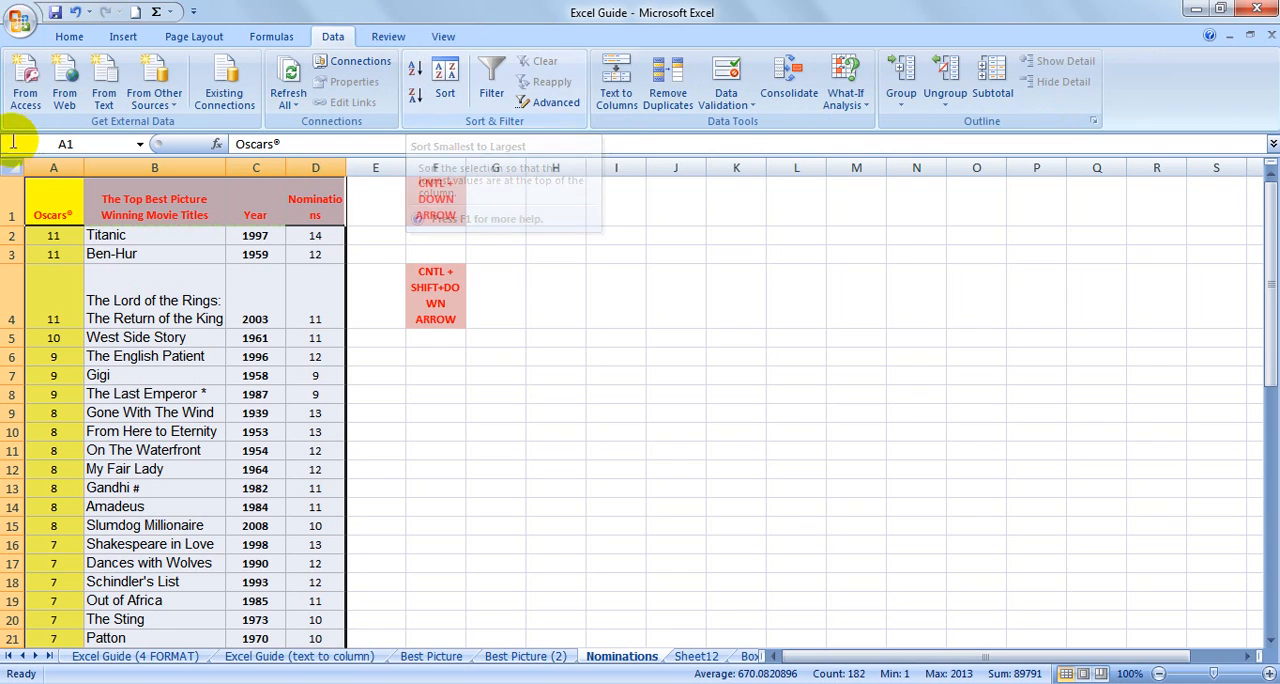
click(415, 77)
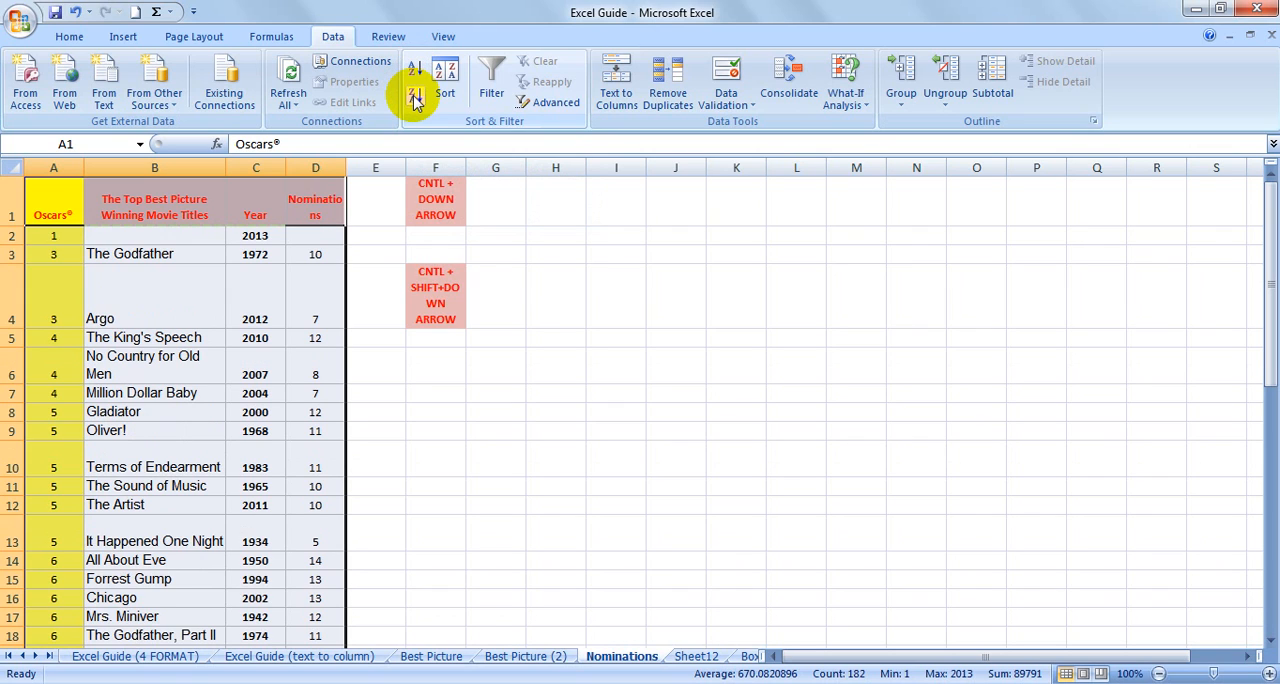
click(416, 100)
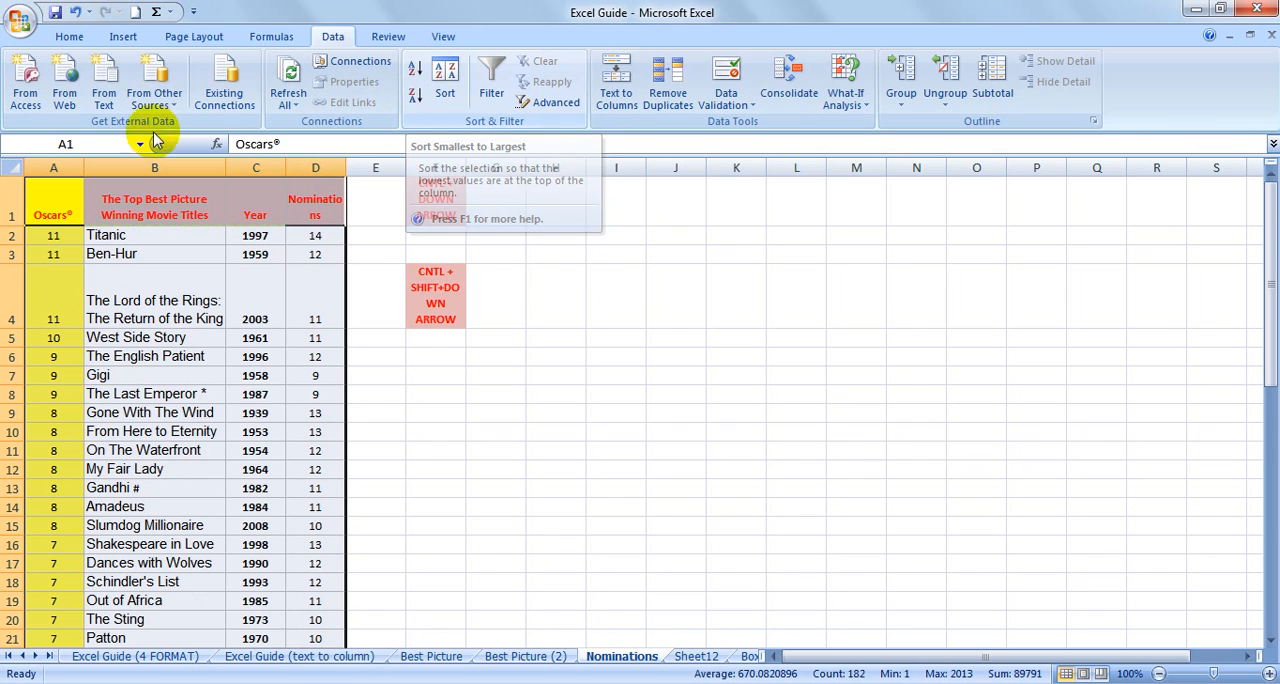
Sort the table by The Top Best Picture Winning Movie Titles column on values, A to Z, using a custom sort.
click(448, 80)
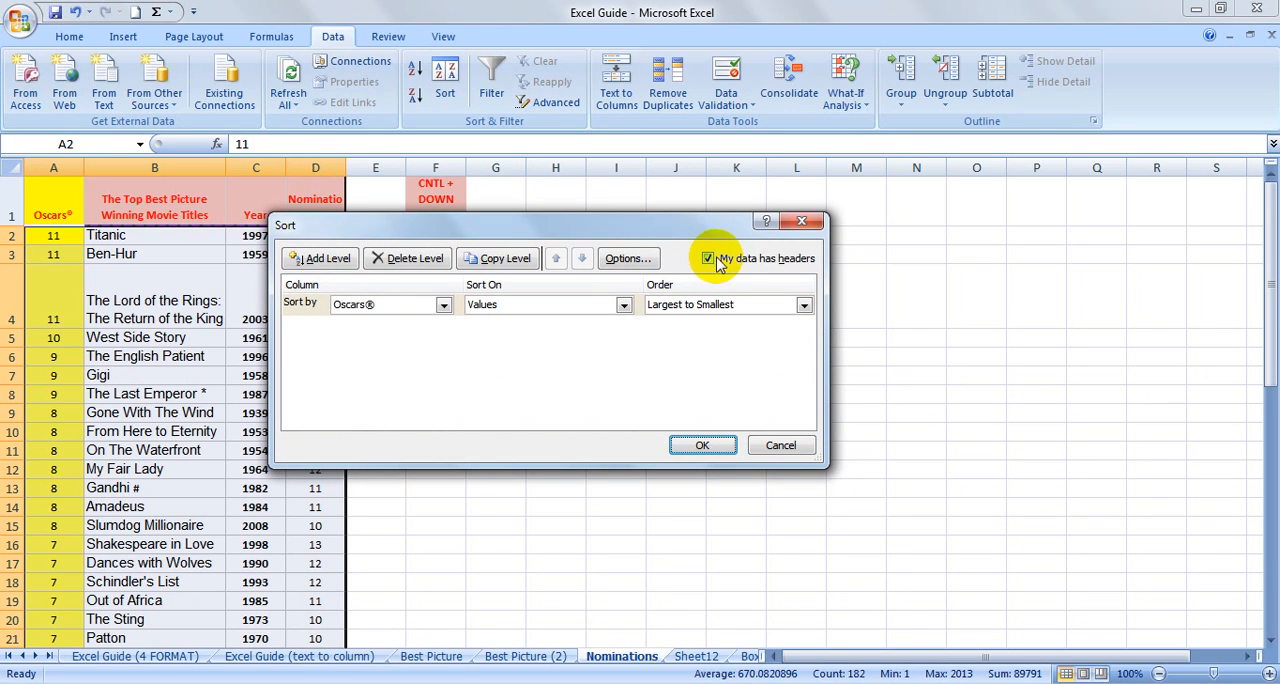
click(443, 306)
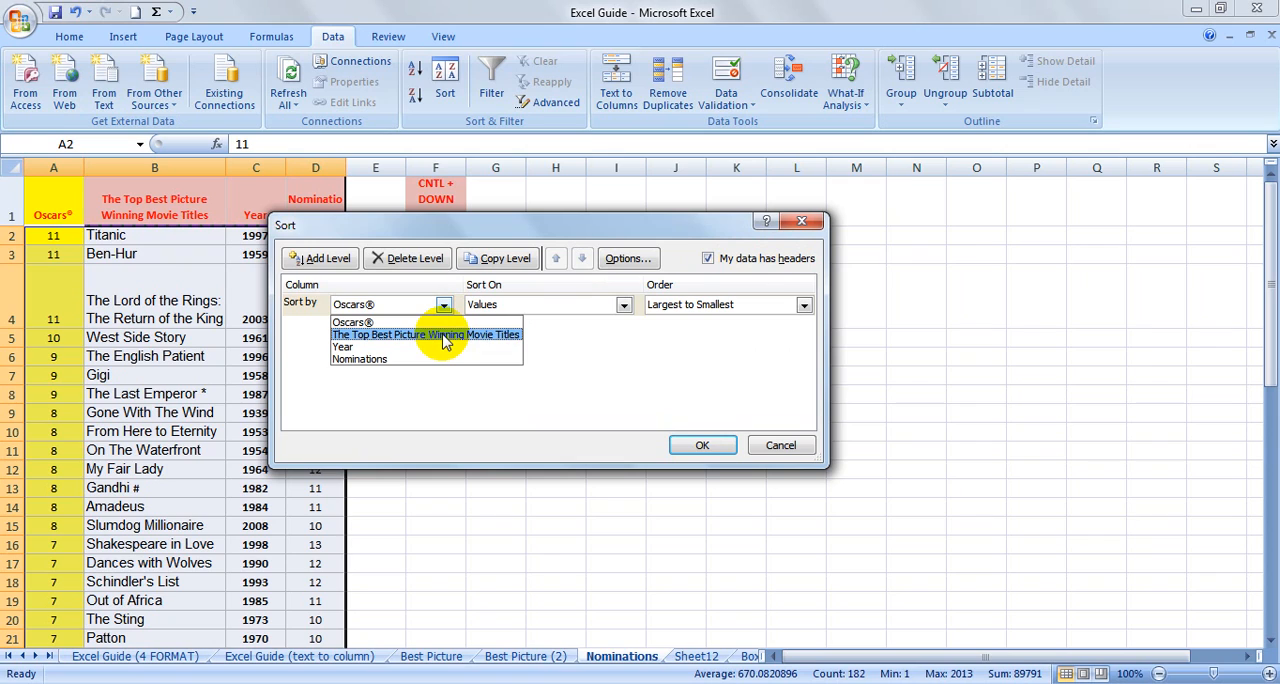
click(444, 336)
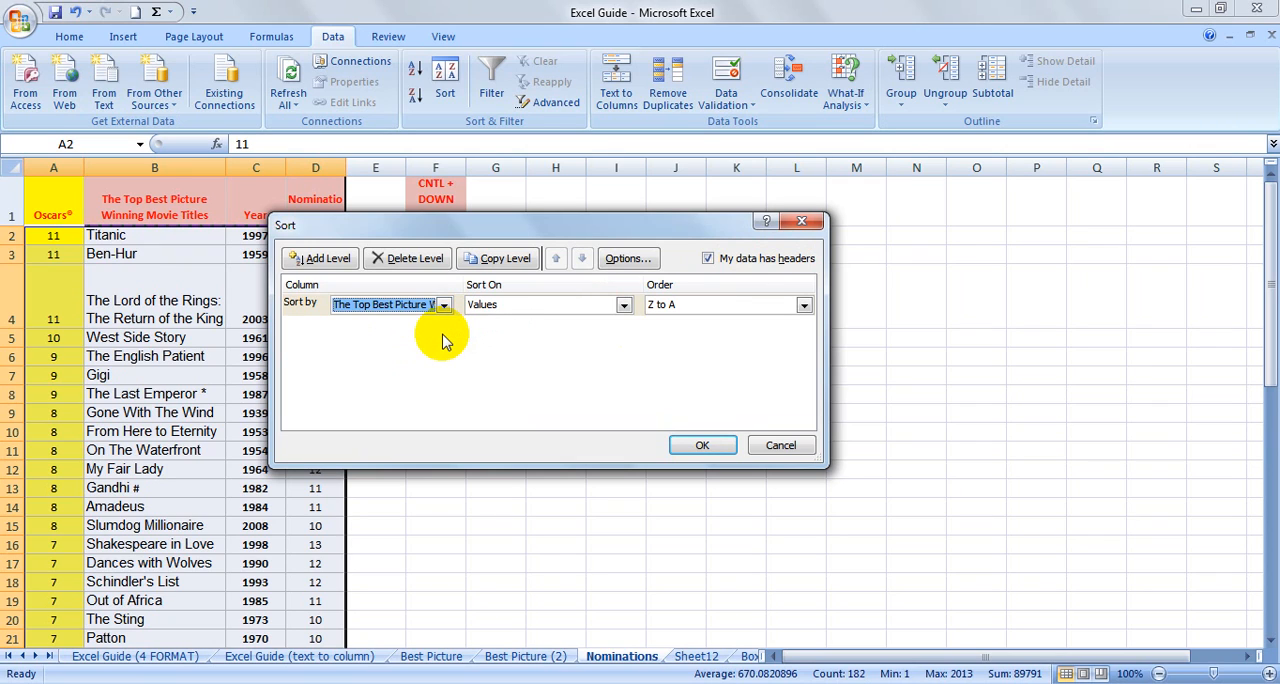
click(804, 305)
click(791, 322)
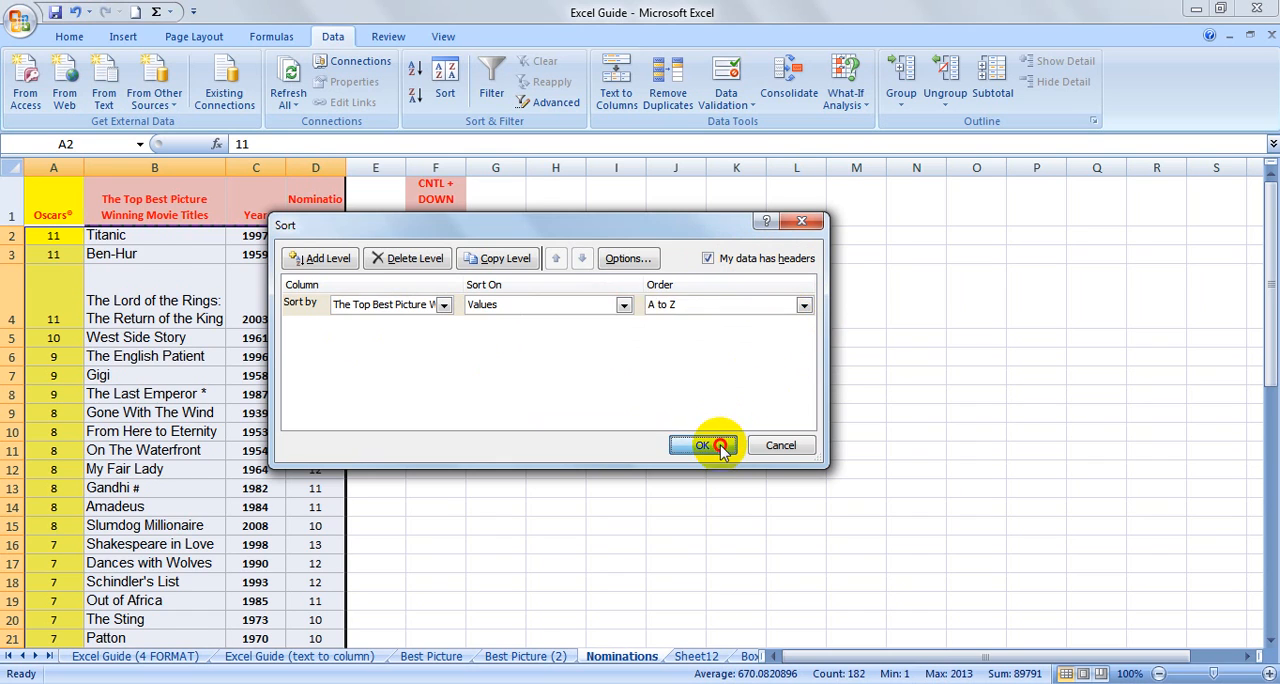
click(704, 444)
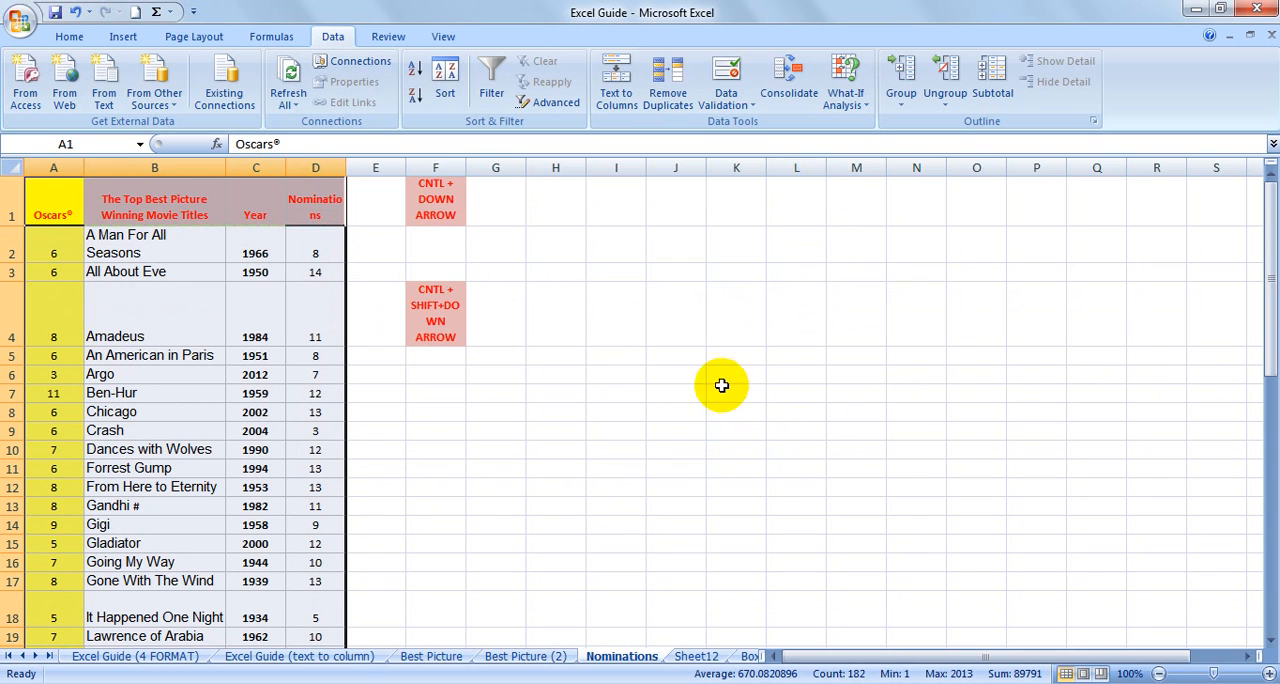
Re-sort the movie table with a second sort level on Nominations, by values from smallest to largest, under the movie titles level.
click(452, 80)
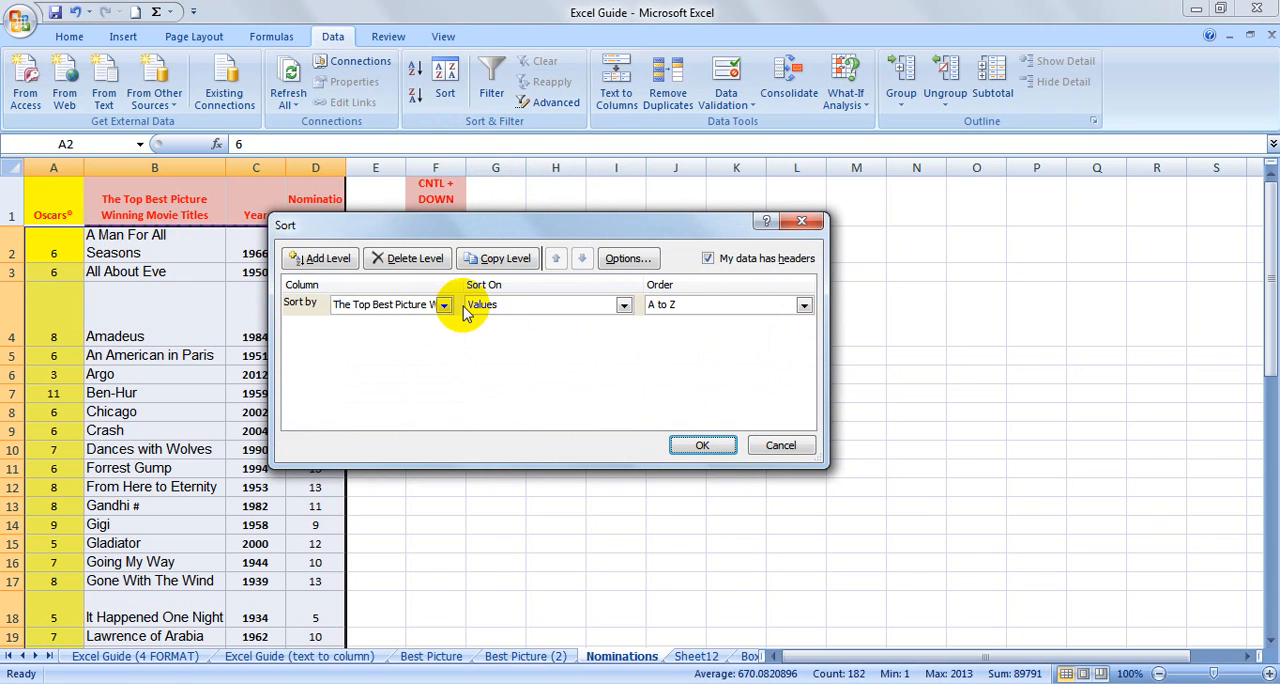
drag(470, 229, 596, 234)
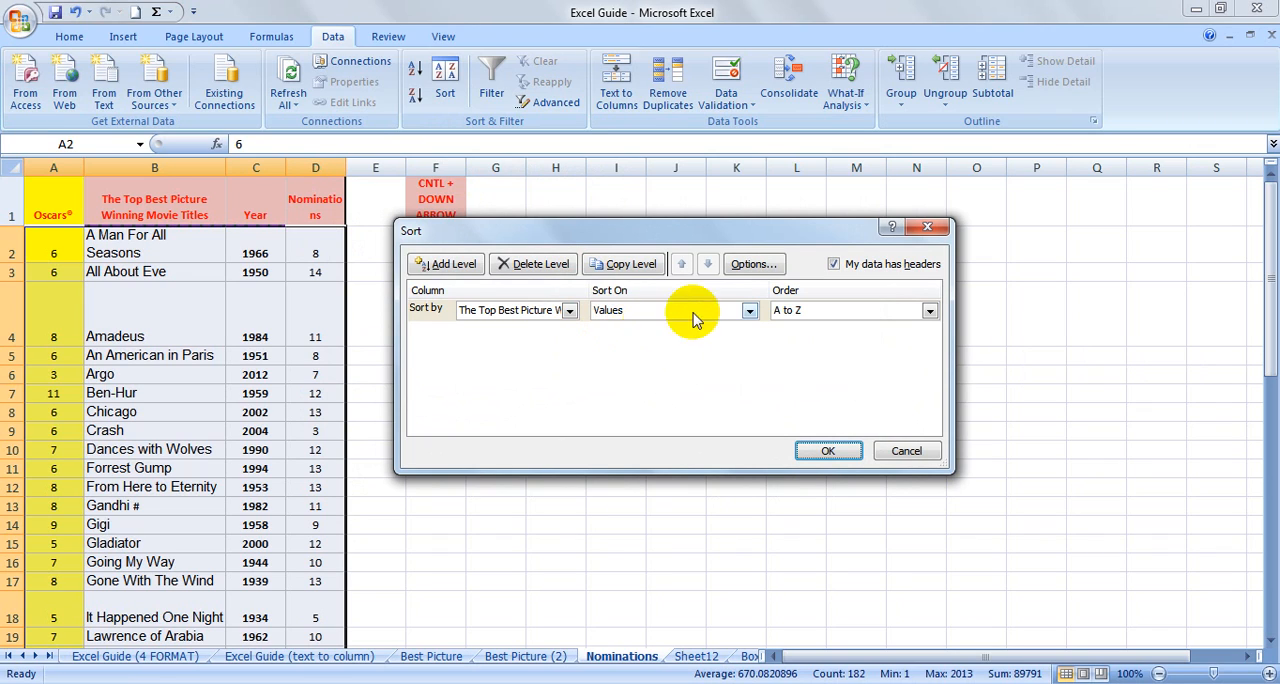
click(468, 264)
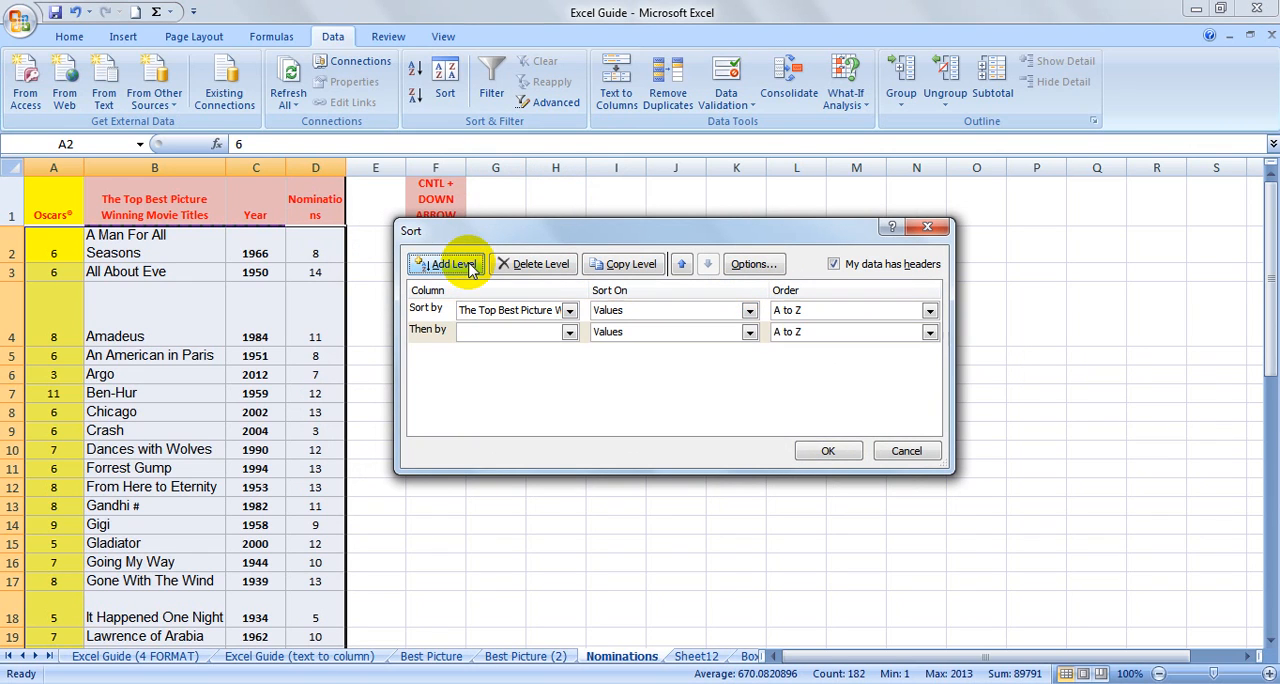
click(569, 332)
click(523, 386)
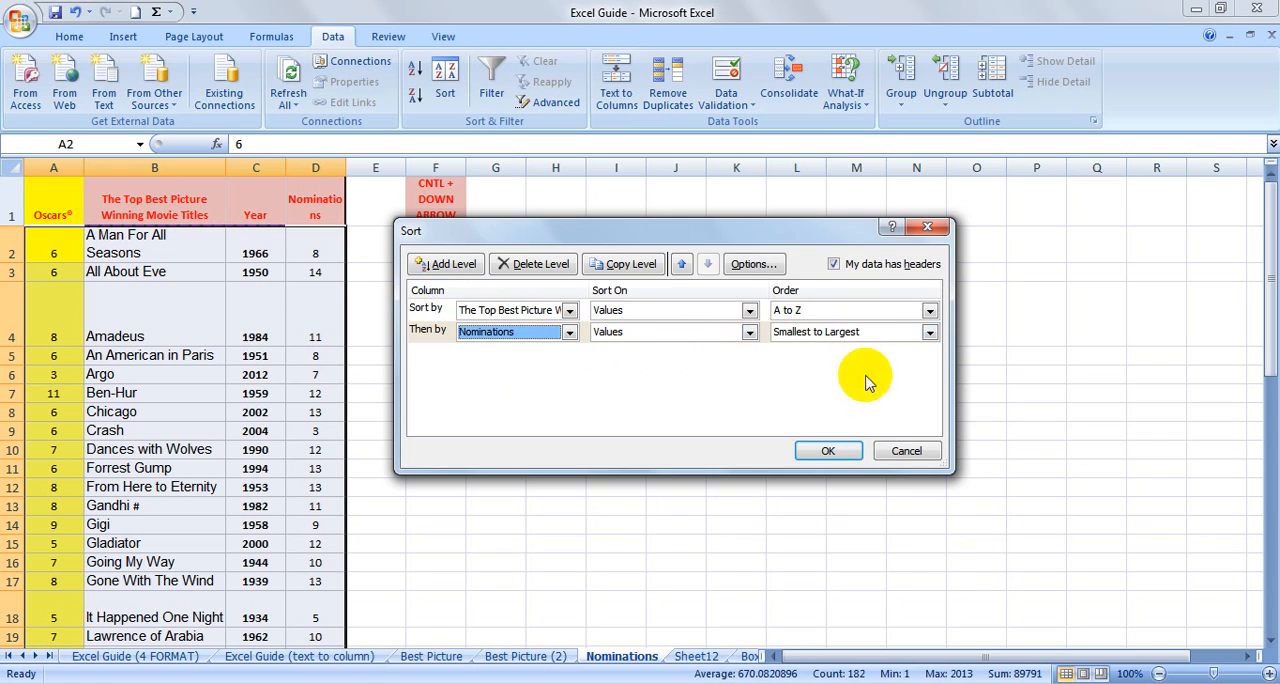
click(857, 451)
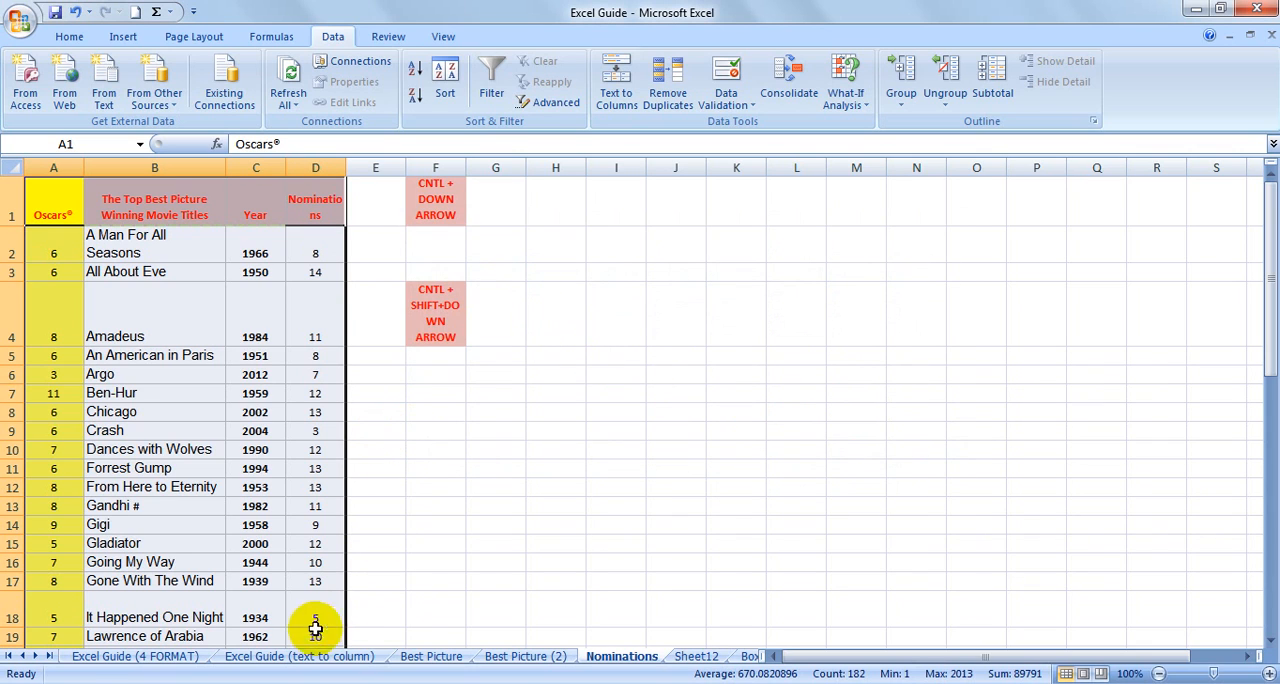
On the Excel Guide (4 FORMAT) sheet, add topic 4, DELETING INSERTING ROWS, in cells E14 and F14.
click(112, 656)
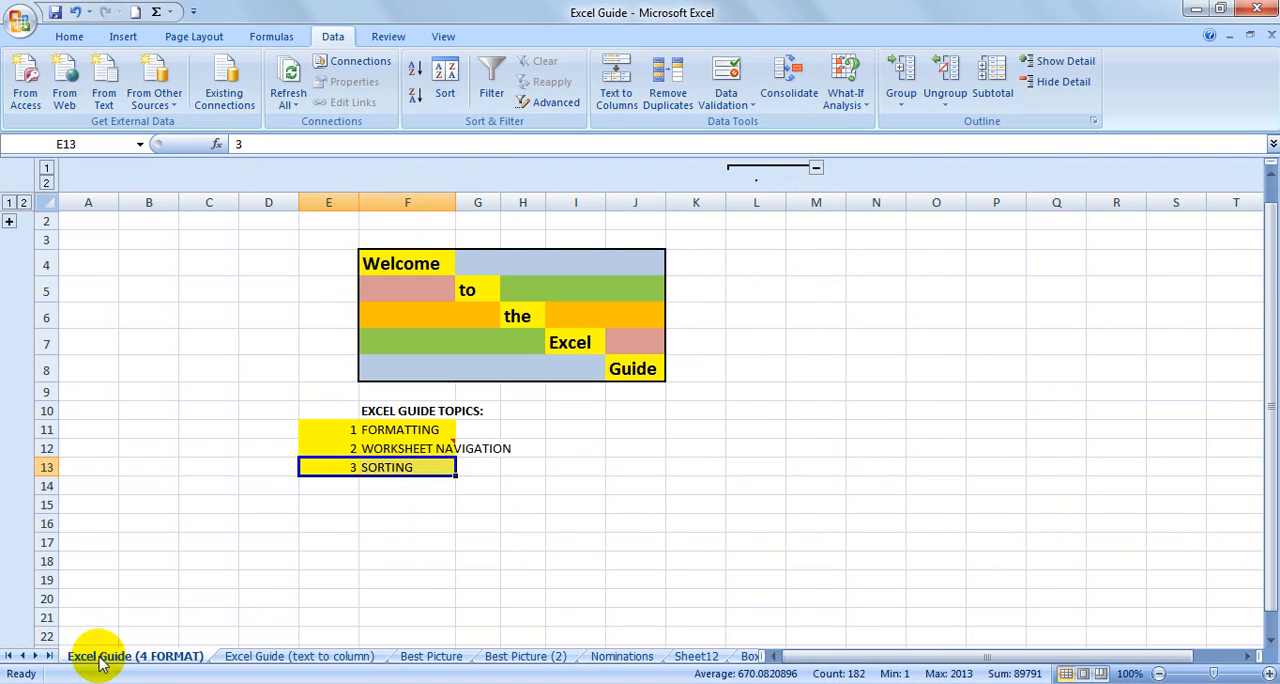
click(330, 485)
text(4)
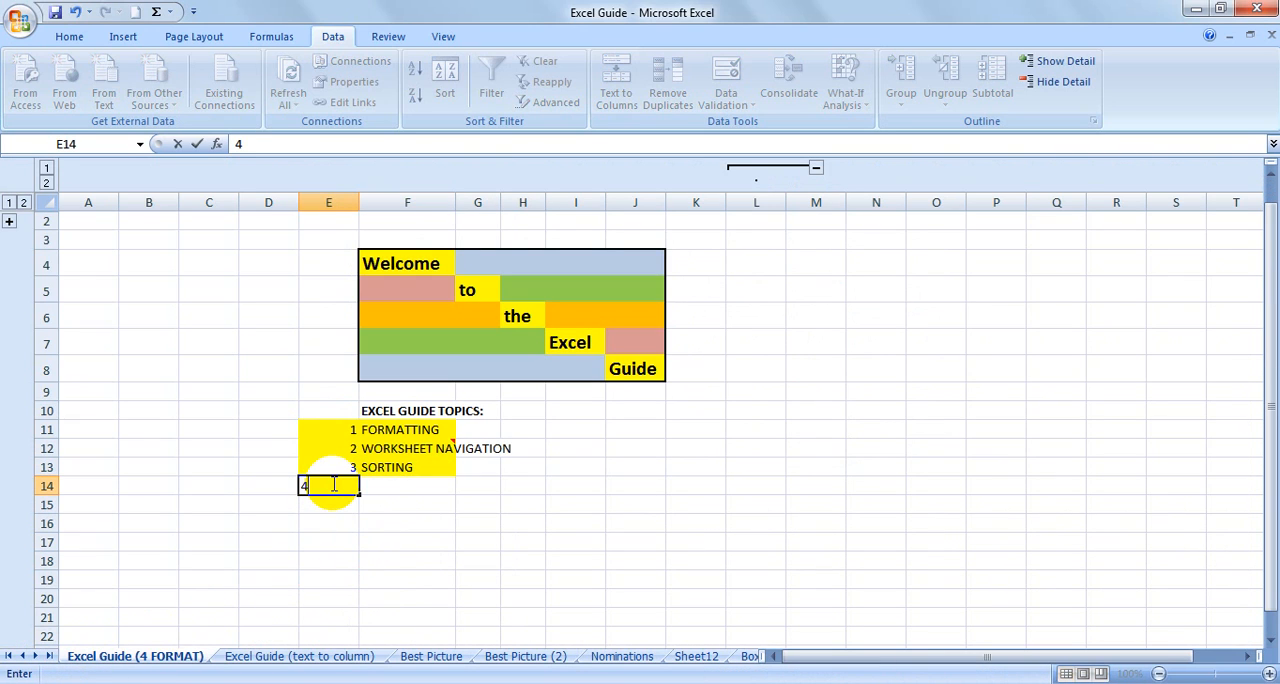
key(Tab)
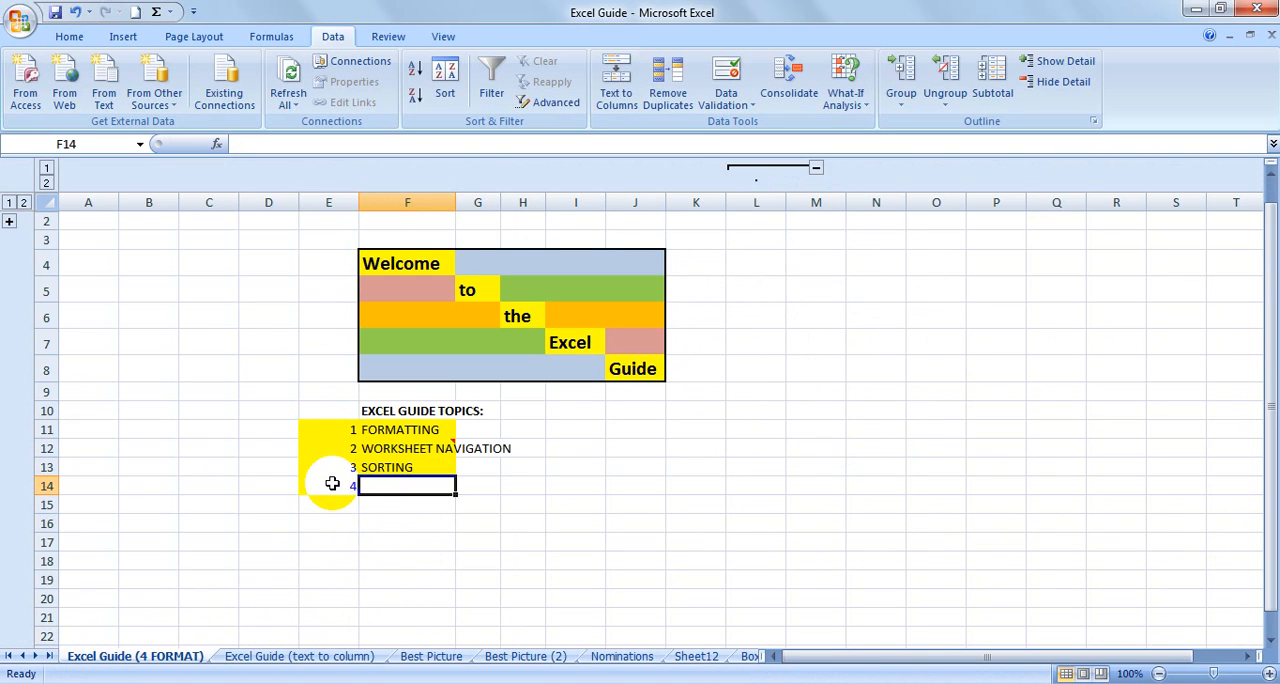
text(DELETING INSERT)
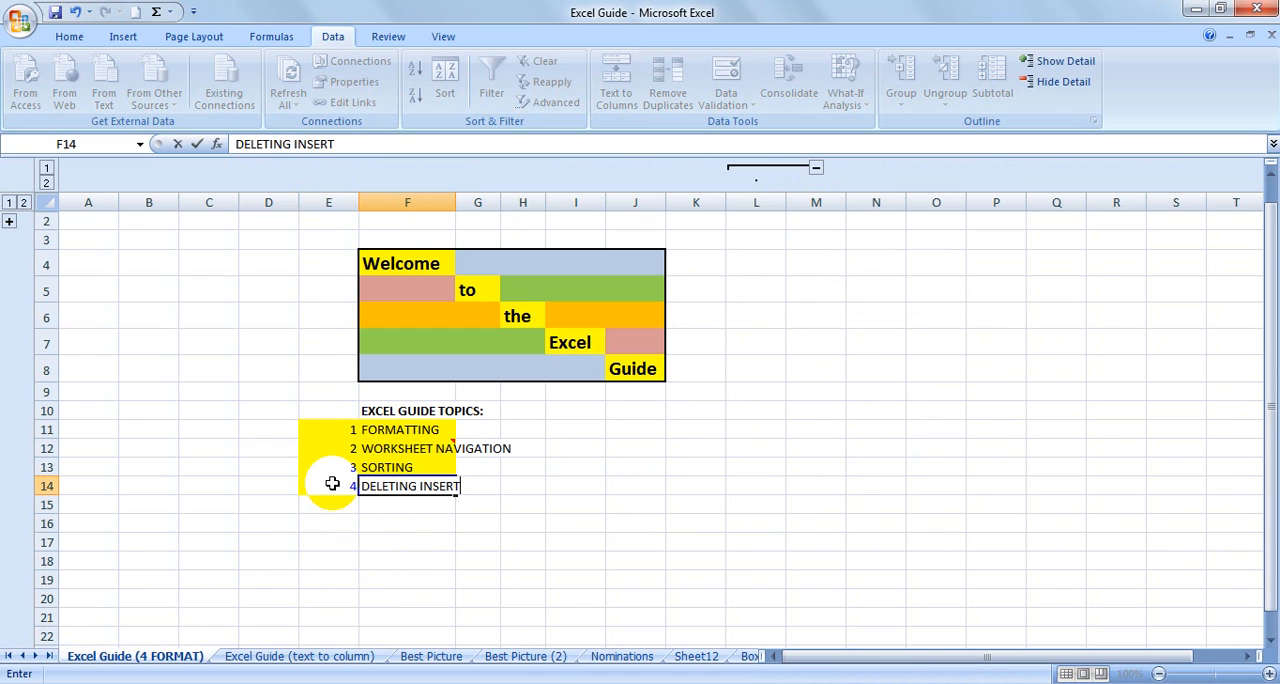
text(ING ROWS)
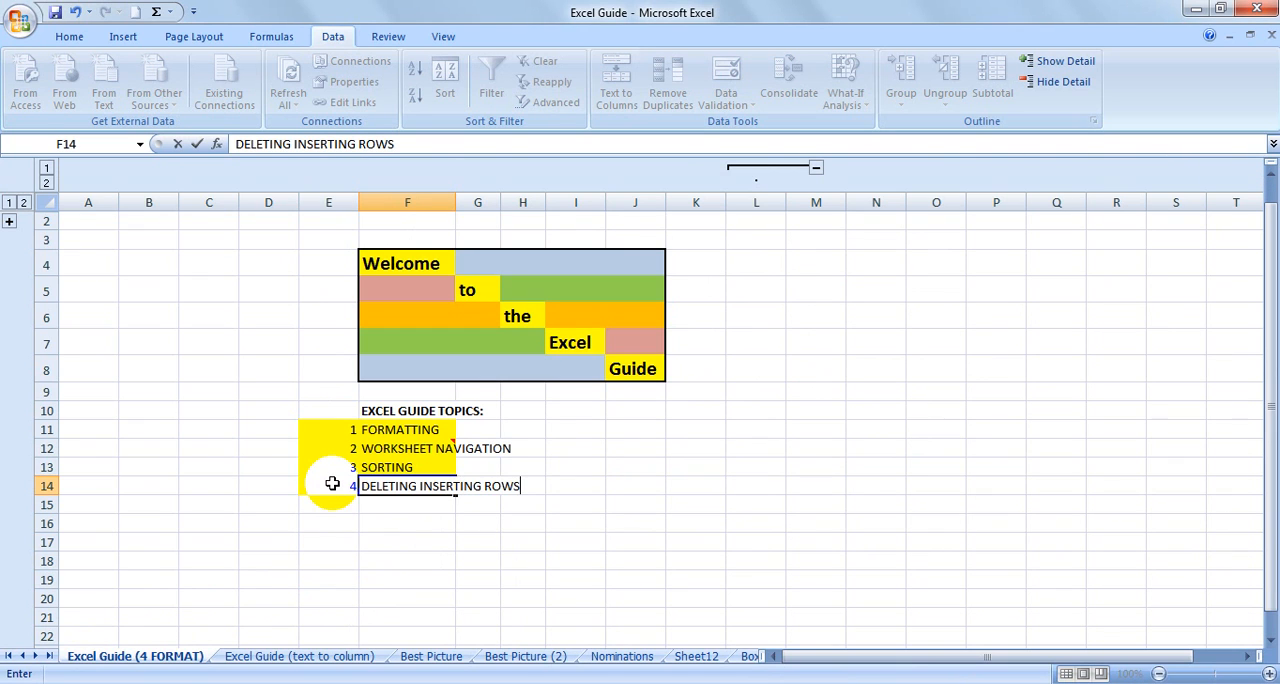
key(Return)
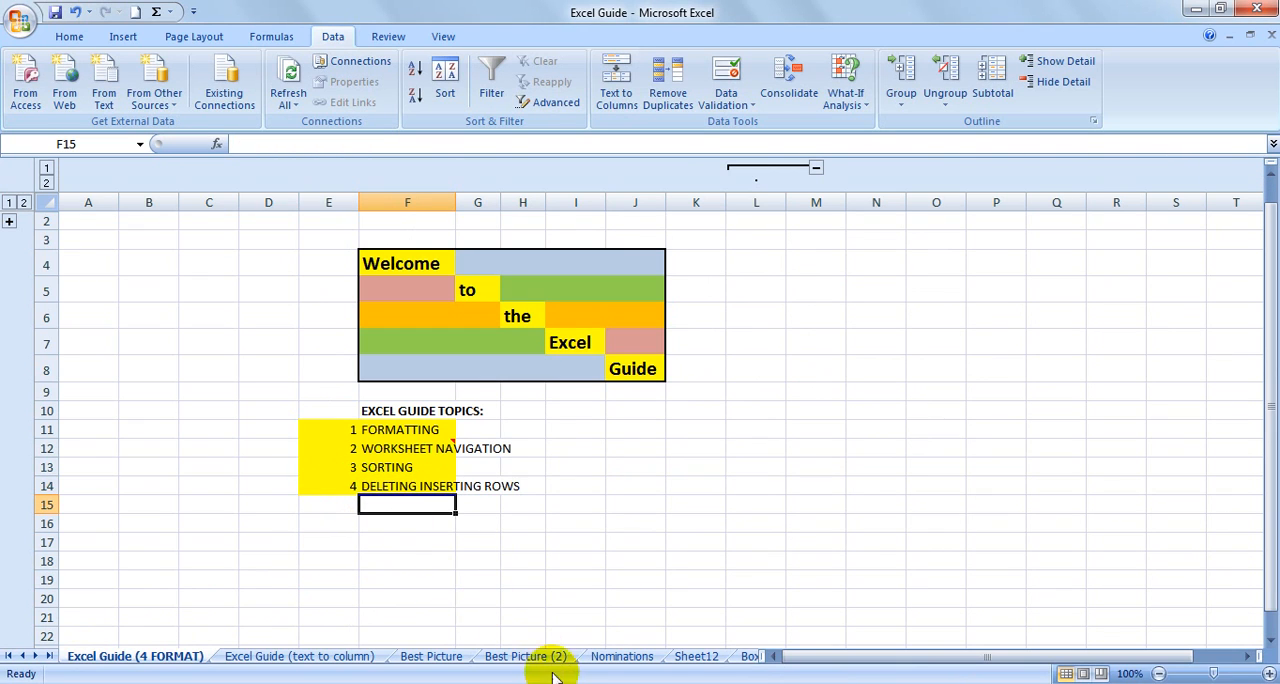
On the Nominations sheet, delete the blank title cell B46 with cells shifted left, and delete the entire row 46.
click(621, 656)
click(100, 332)
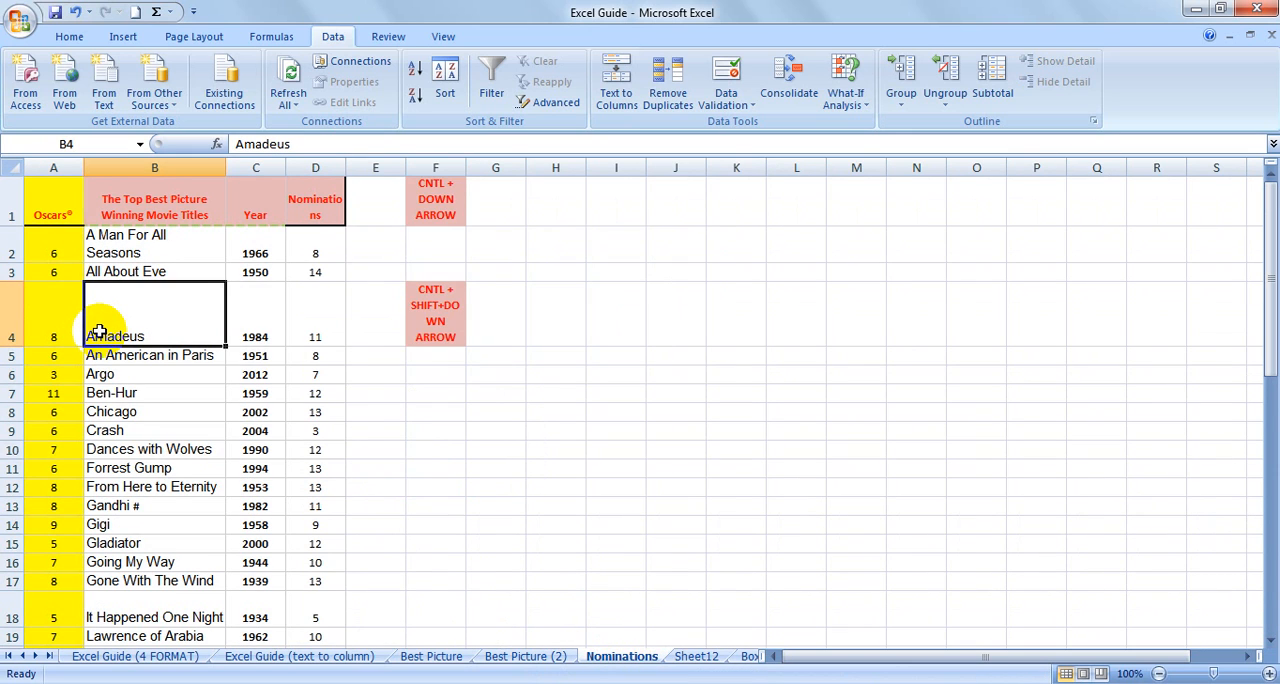
key(ctrl+Down)
key(Down)
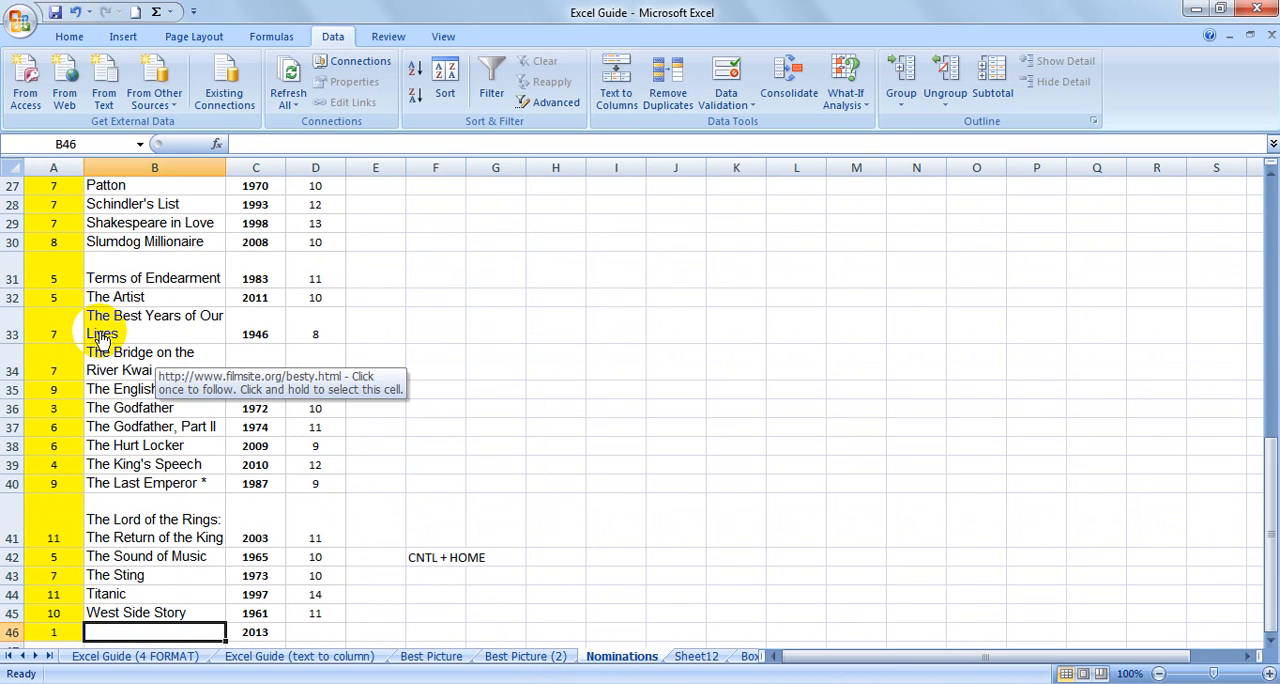
scroll(103, 338, down, 2)
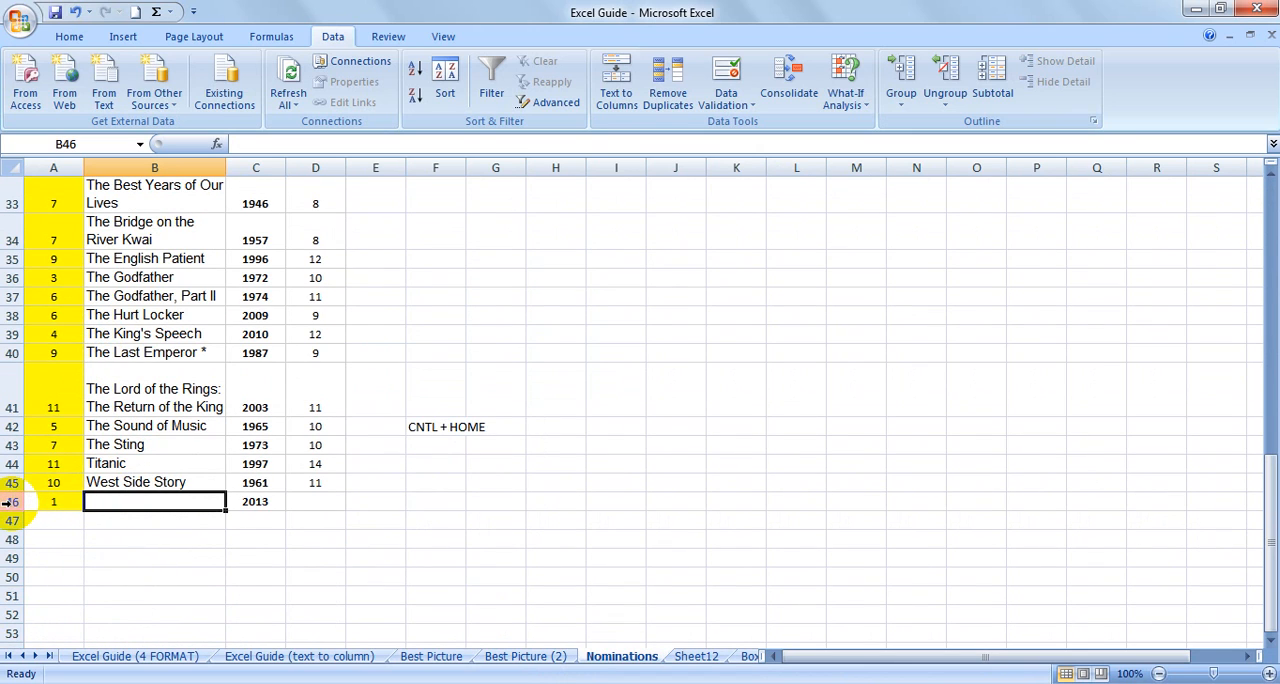
click(70, 38)
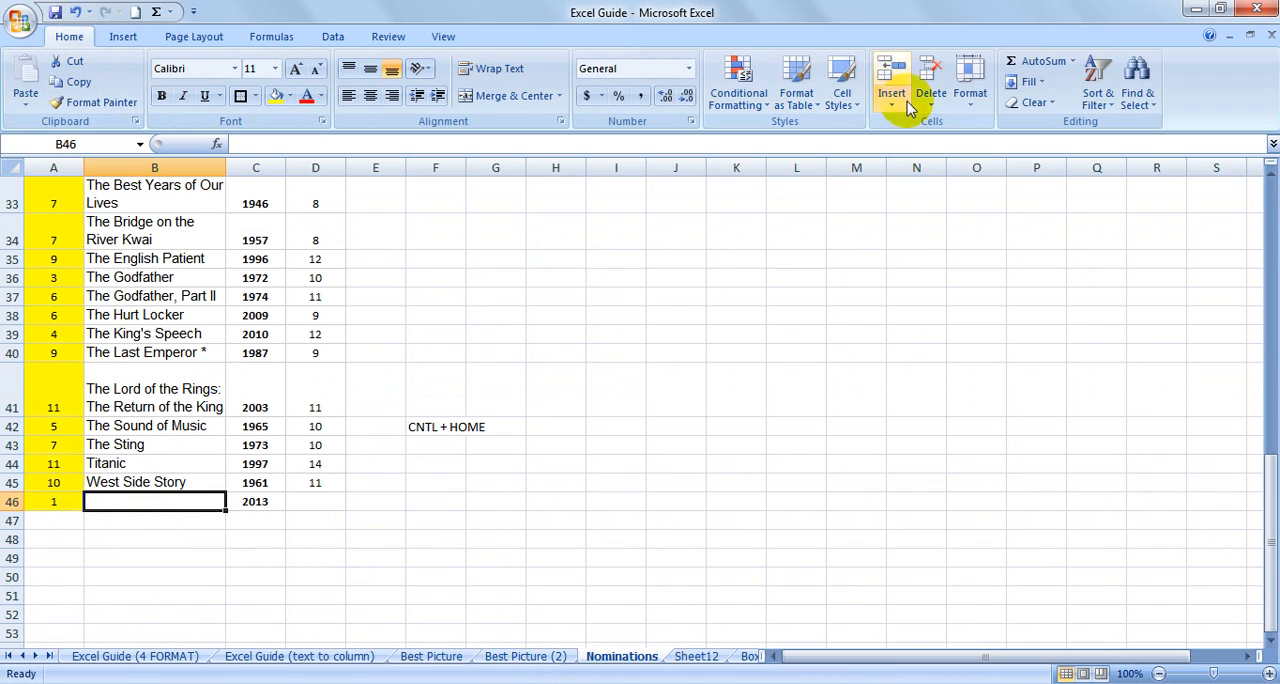
click(937, 110)
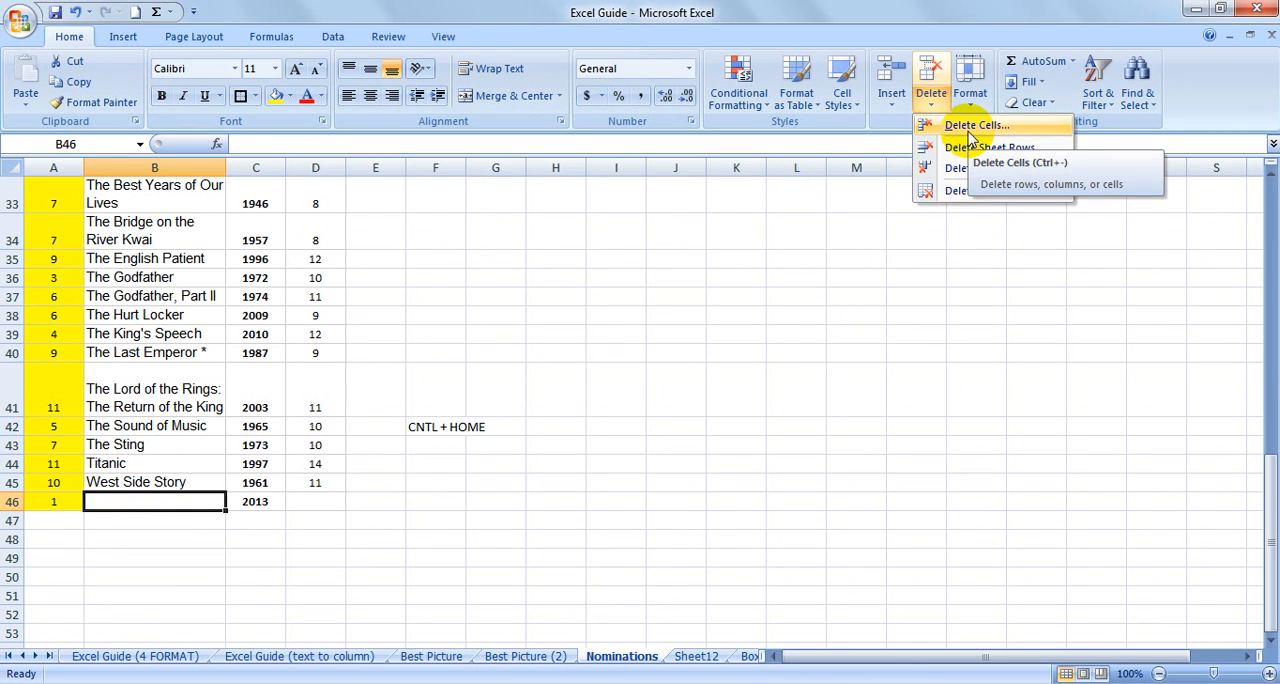
click(970, 127)
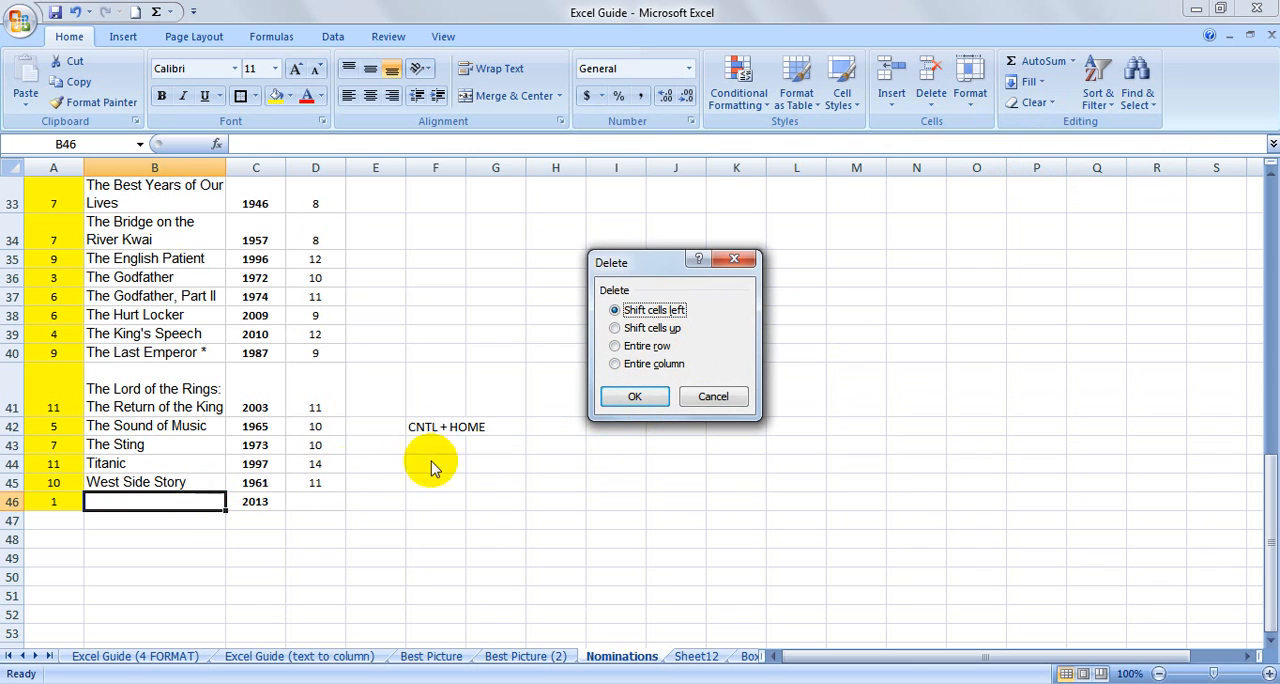
click(633, 398)
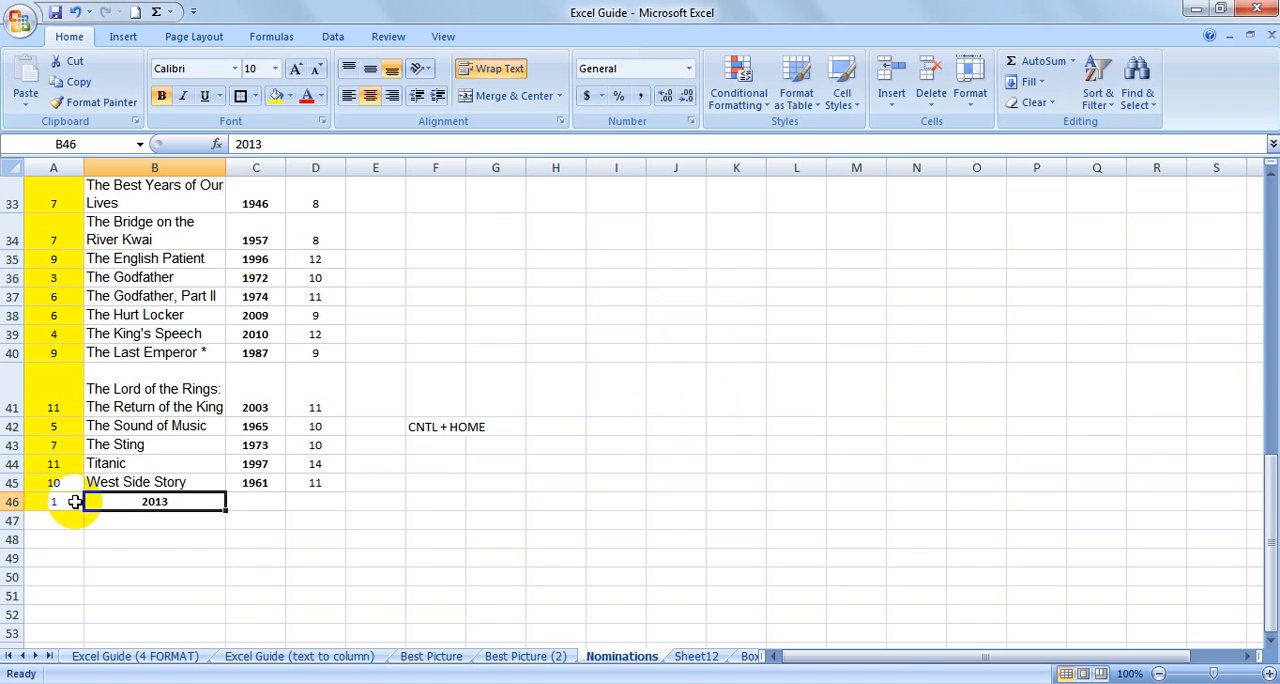
right_click(12, 502)
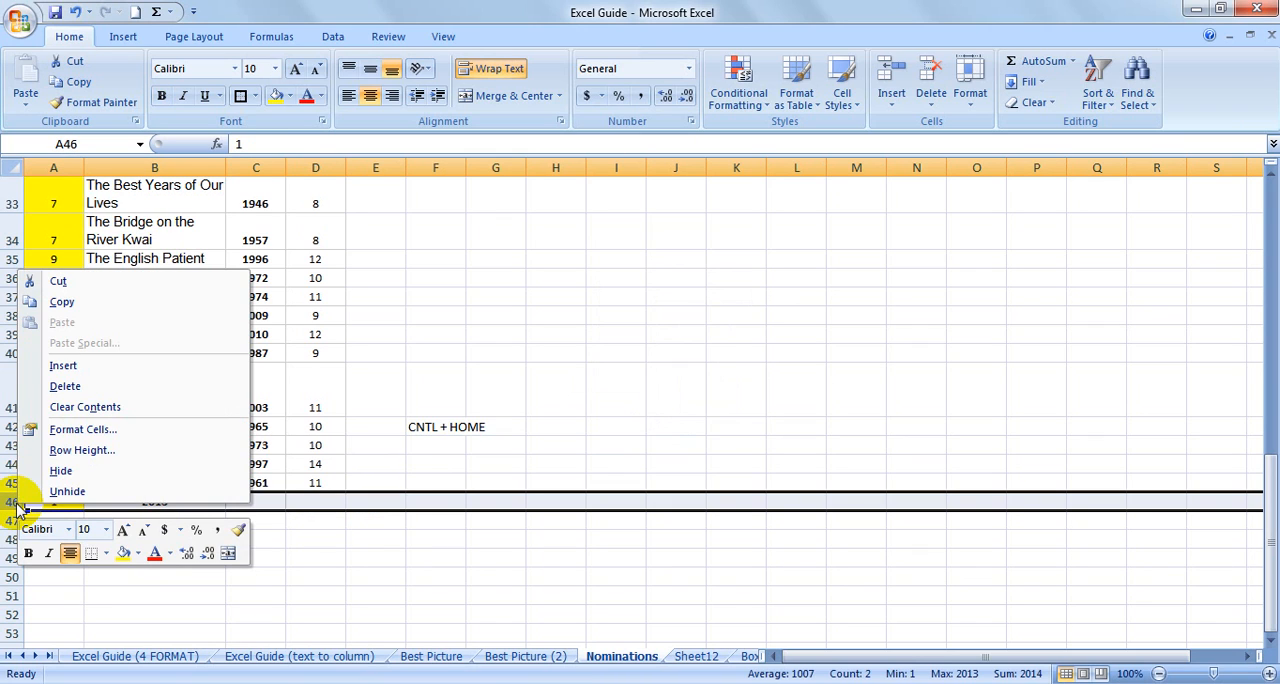
click(86, 387)
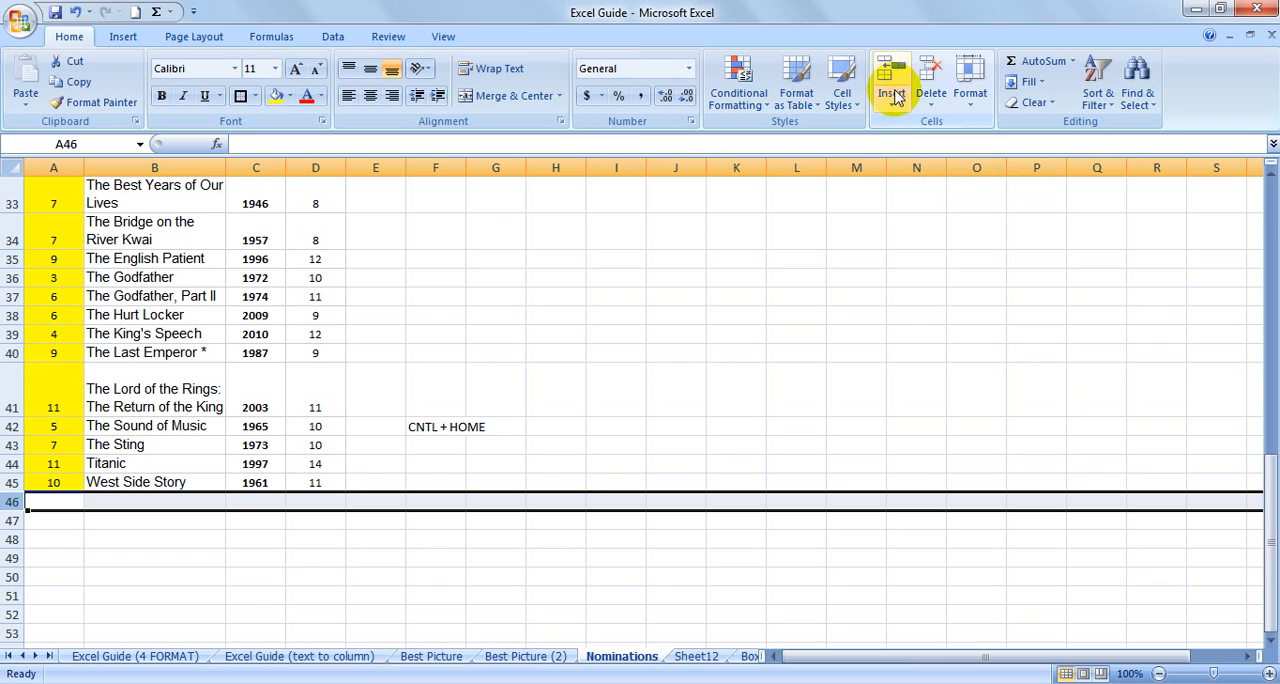
Insert a blank sheet row above The Lord of the Rings entry and a blank sheet column before the Year column.
click(46, 386)
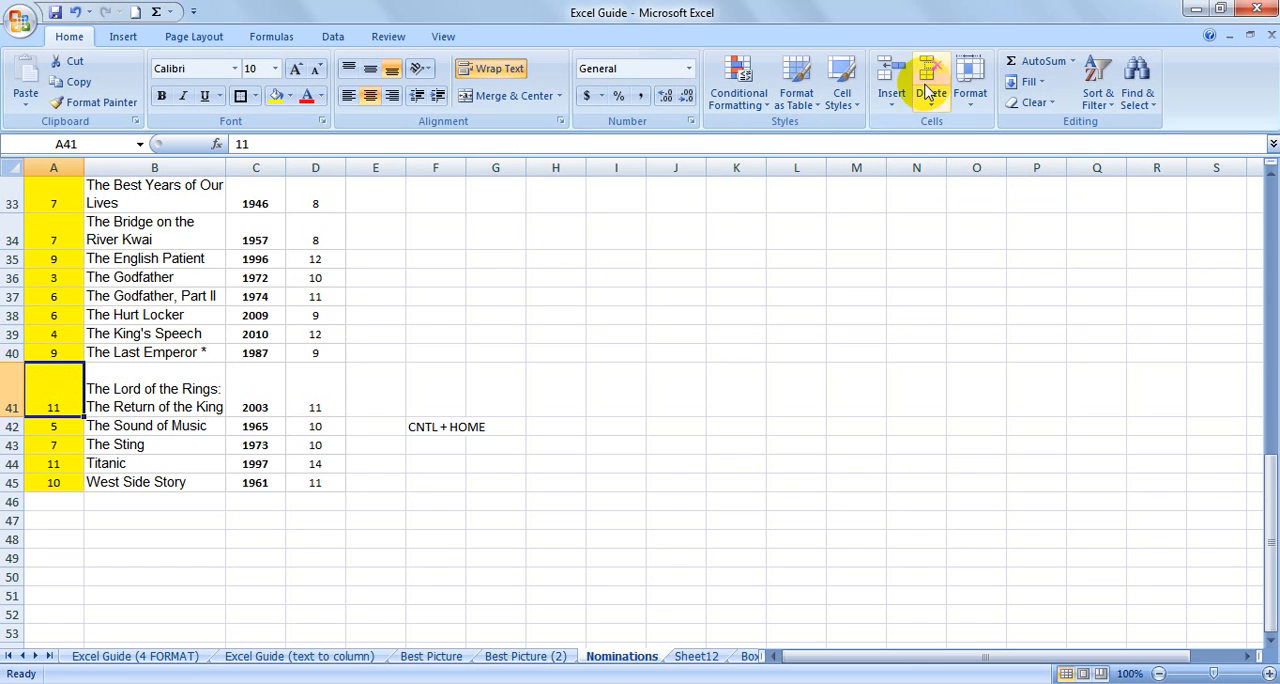
click(891, 104)
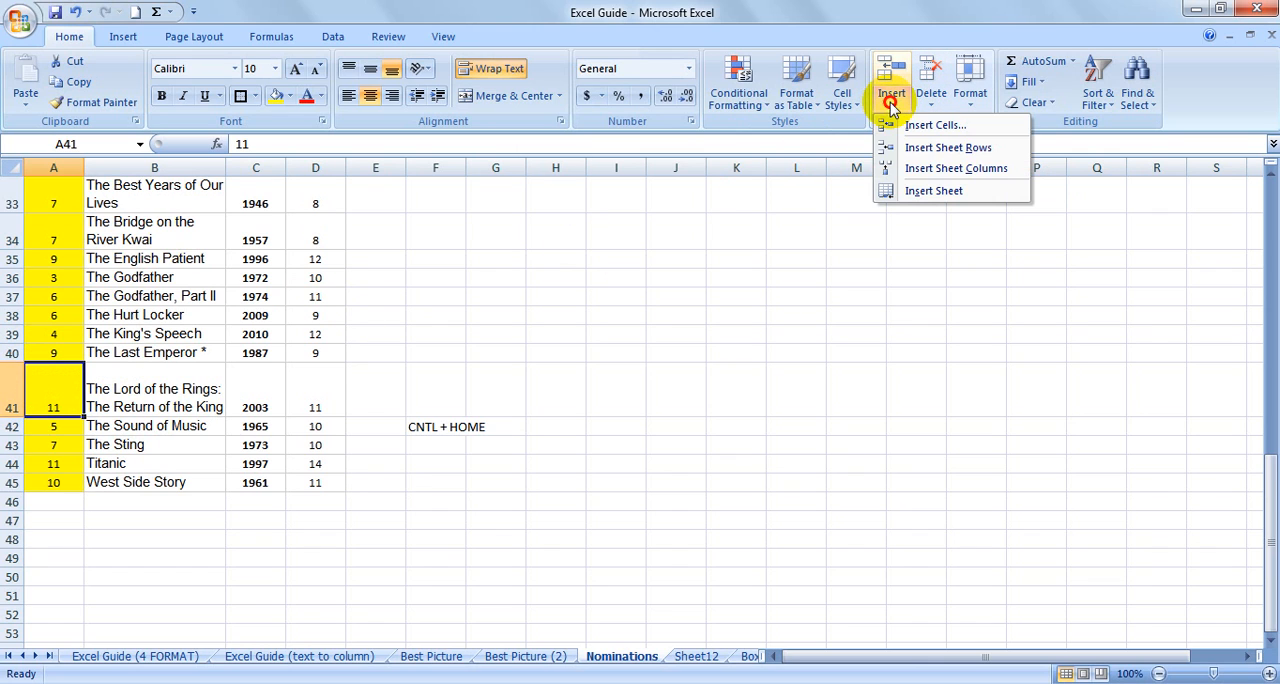
click(928, 147)
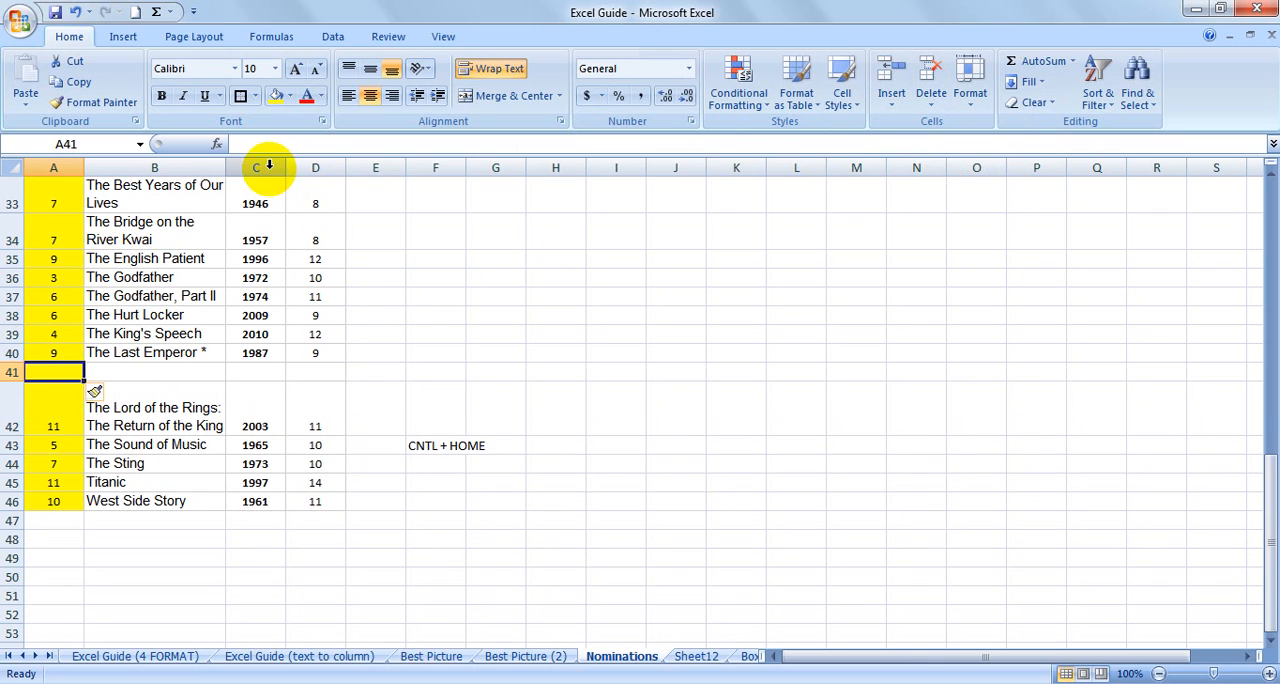
click(265, 185)
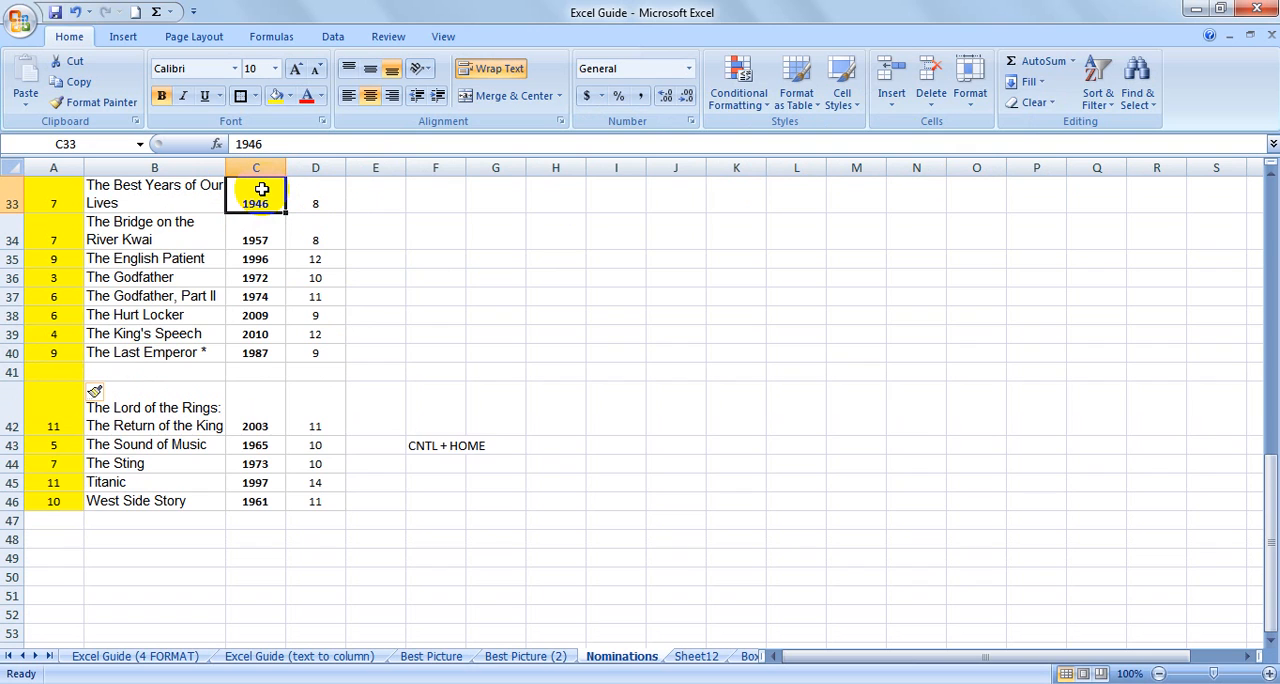
click(891, 97)
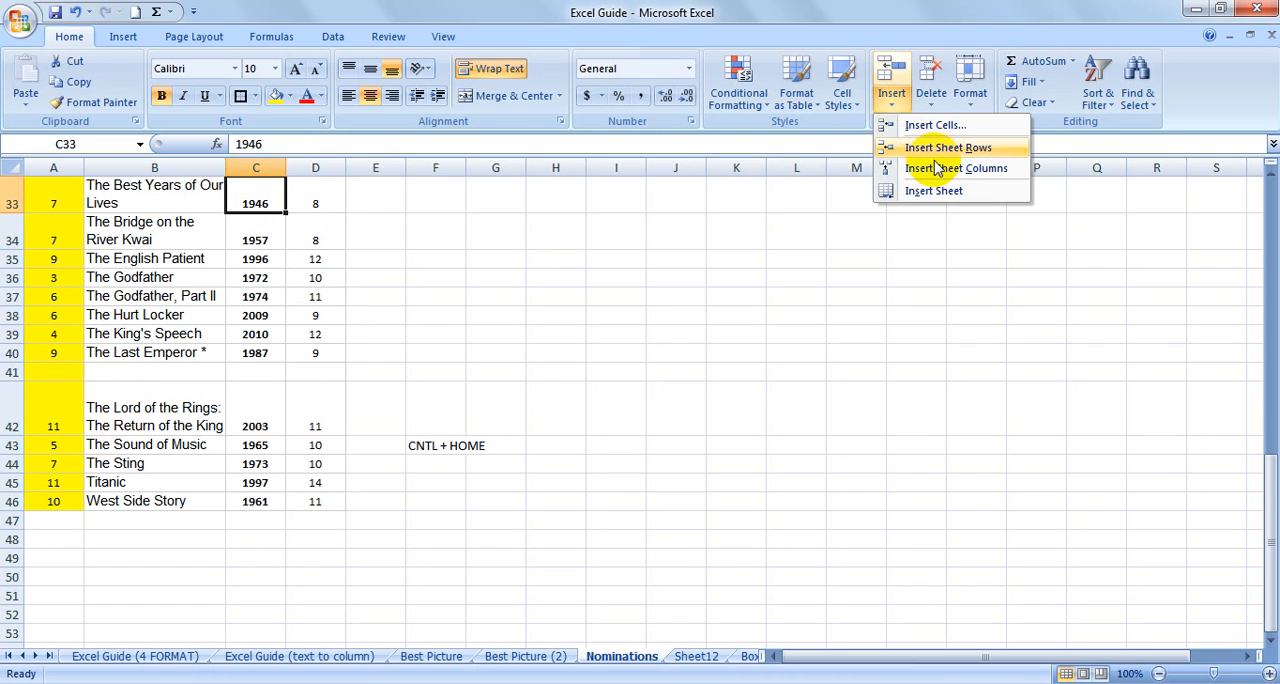
click(937, 169)
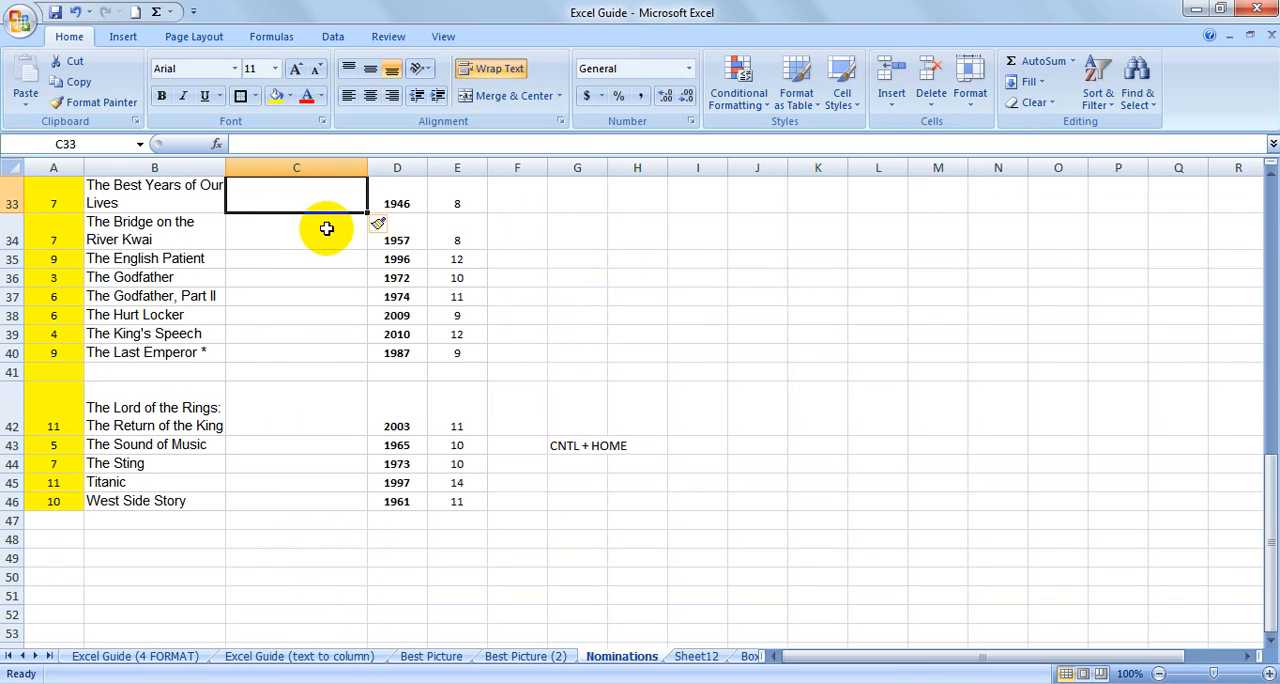
Delete the blank column C and the blank row 41 from the movie table.
right_click(323, 168)
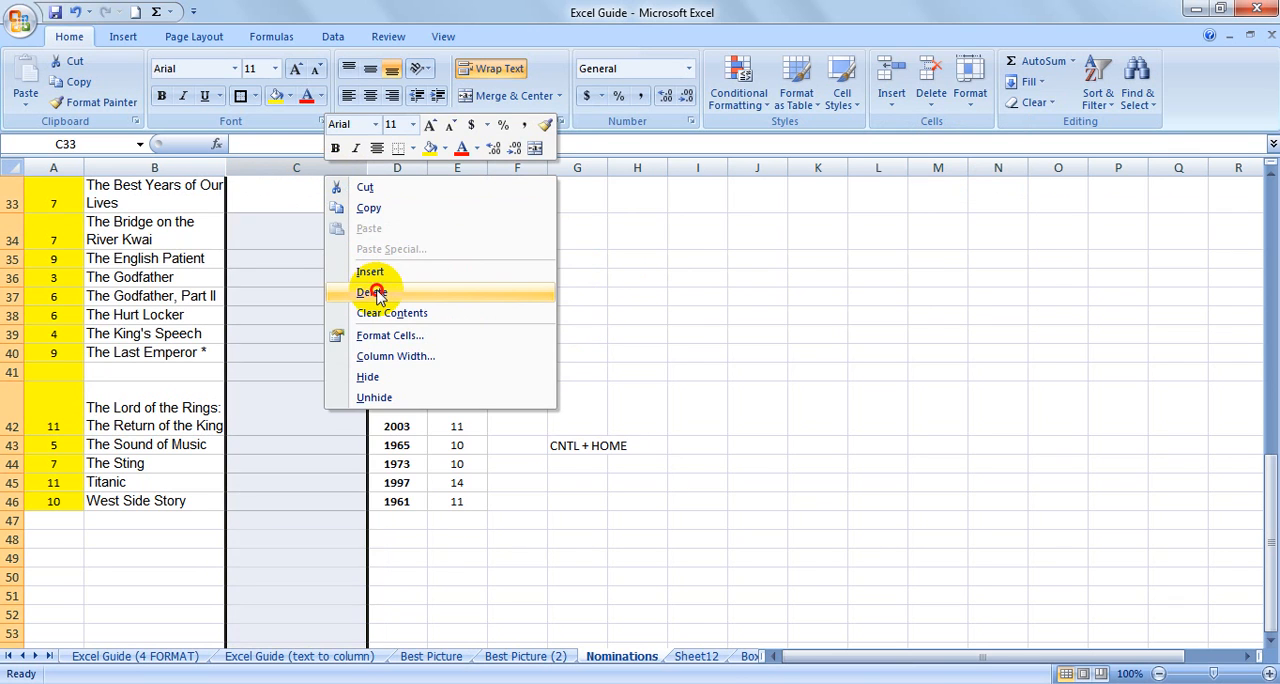
click(372, 292)
click(8, 372)
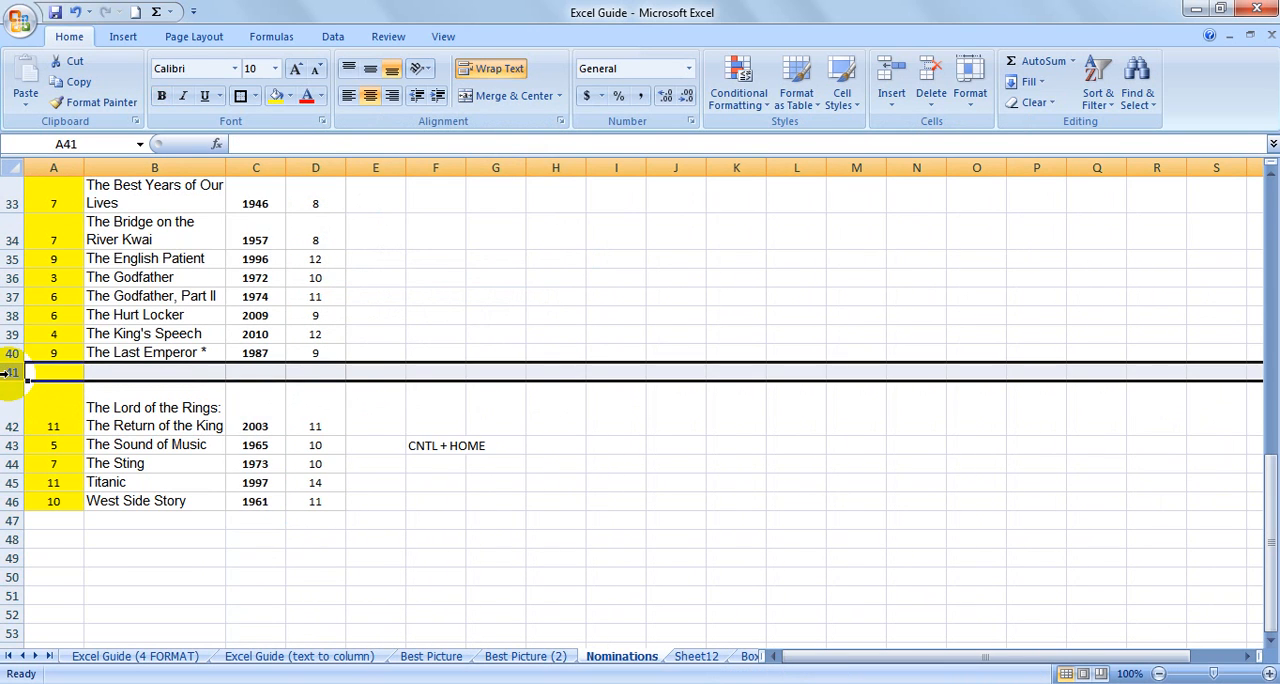
right_click(8, 372)
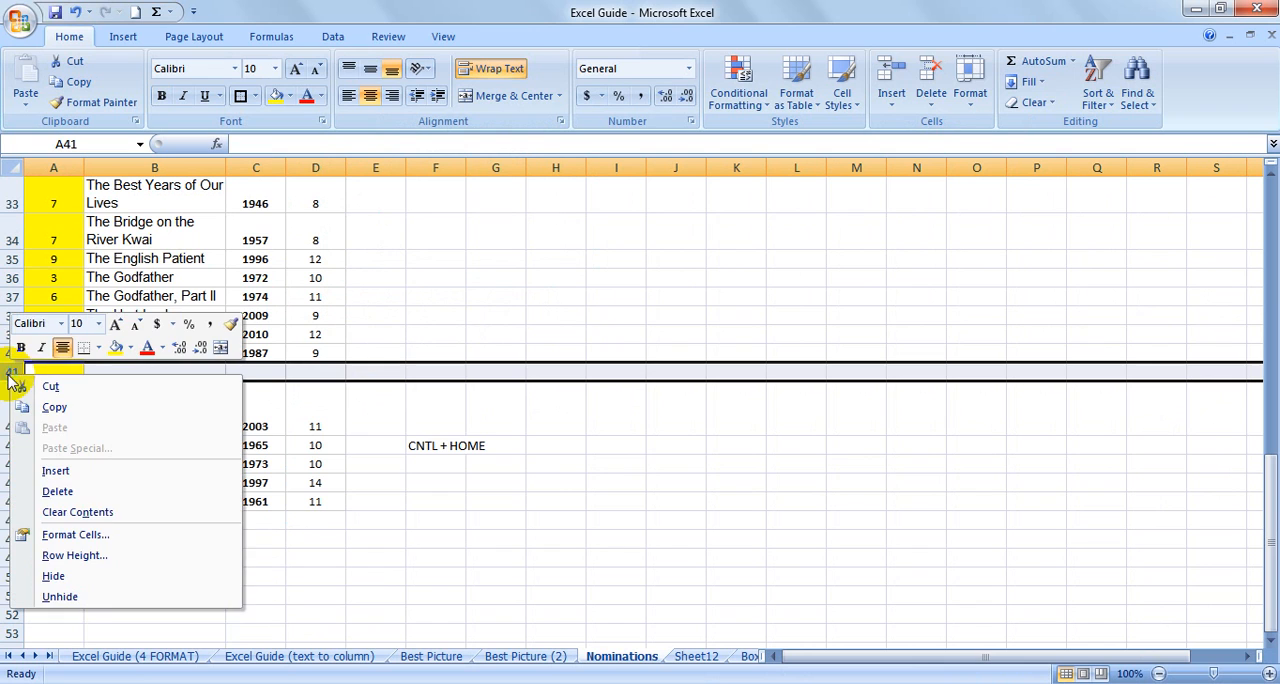
click(152, 493)
click(317, 443)
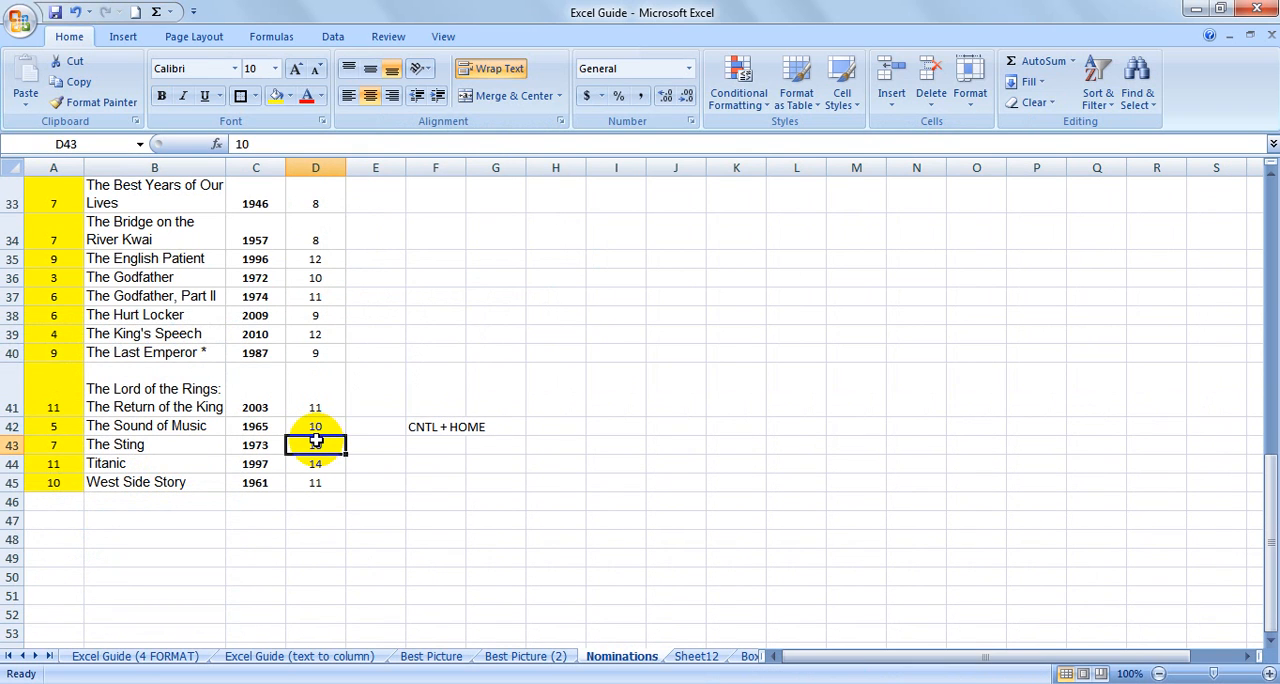
Select the table block from It Happened One Night to the last movie, A18:D45, and move it down one row.
scroll(334, 445, up, 6)
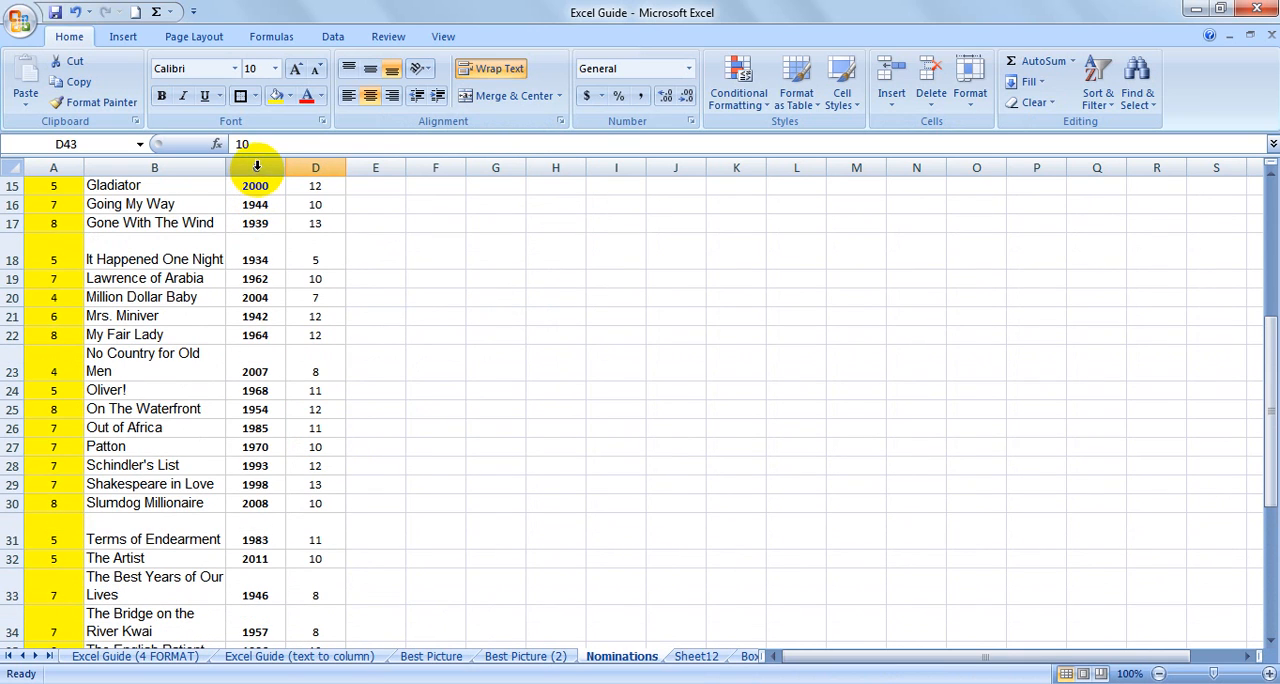
click(46, 248)
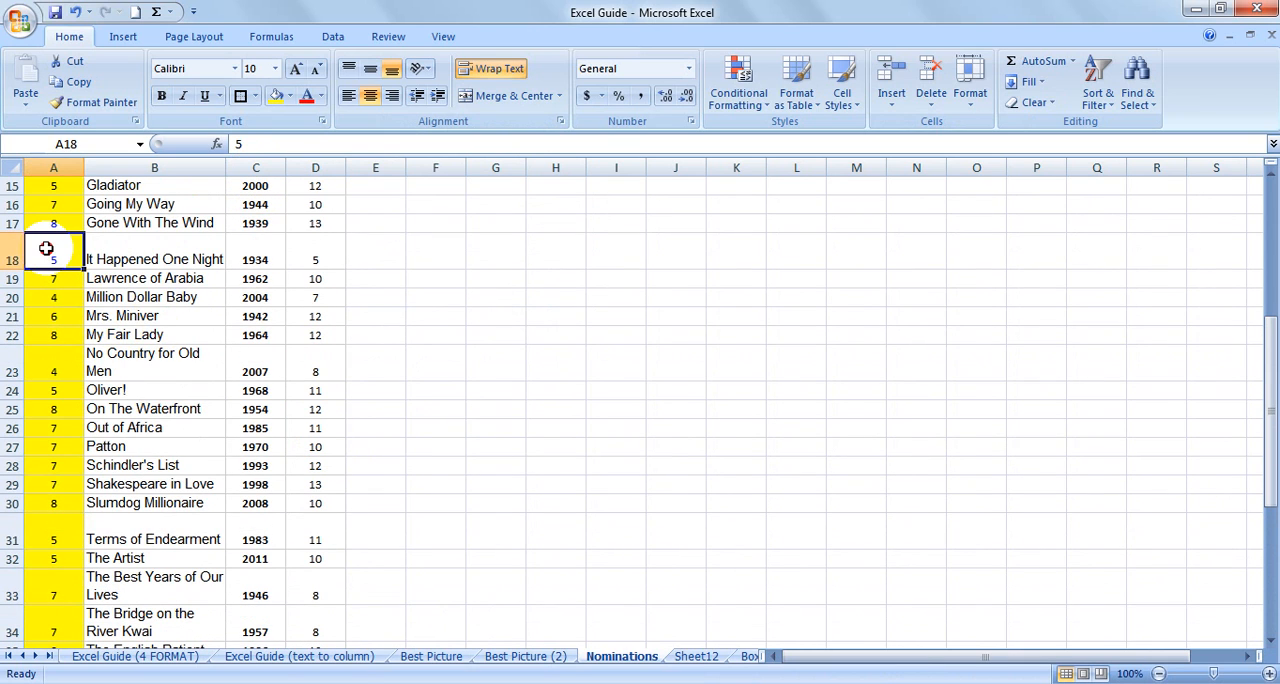
drag(46, 248, 300, 247)
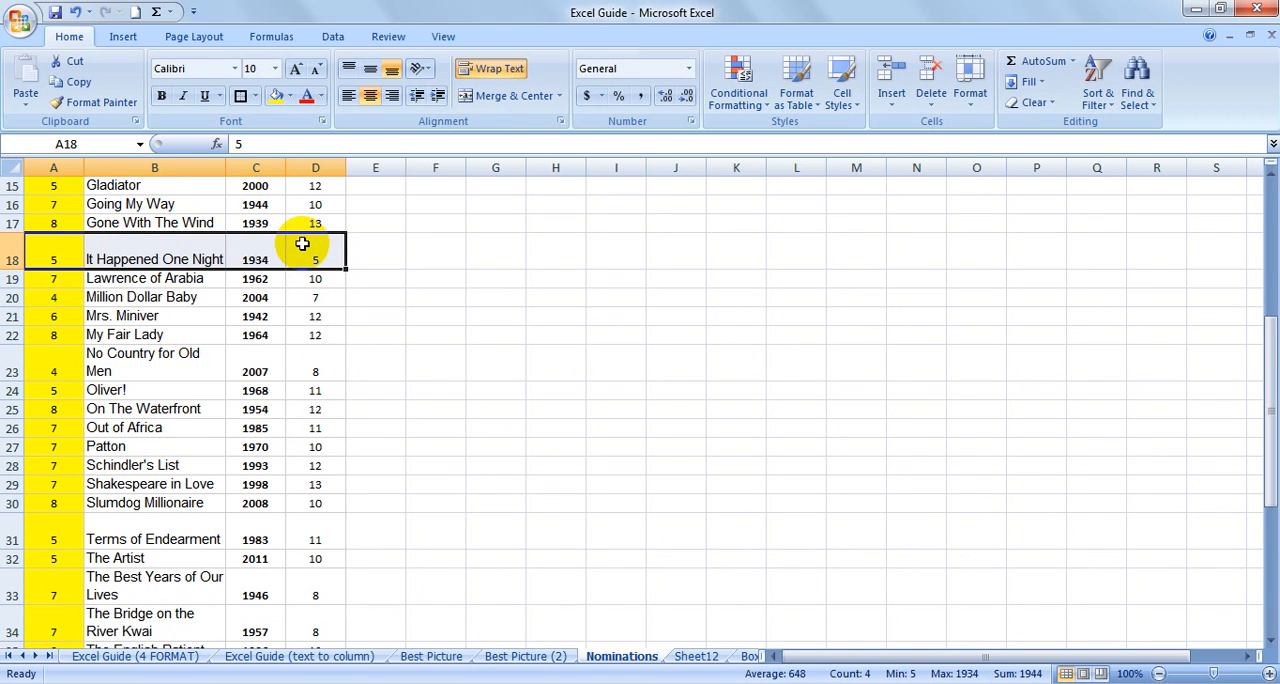
key(ctrl+shift+Down)
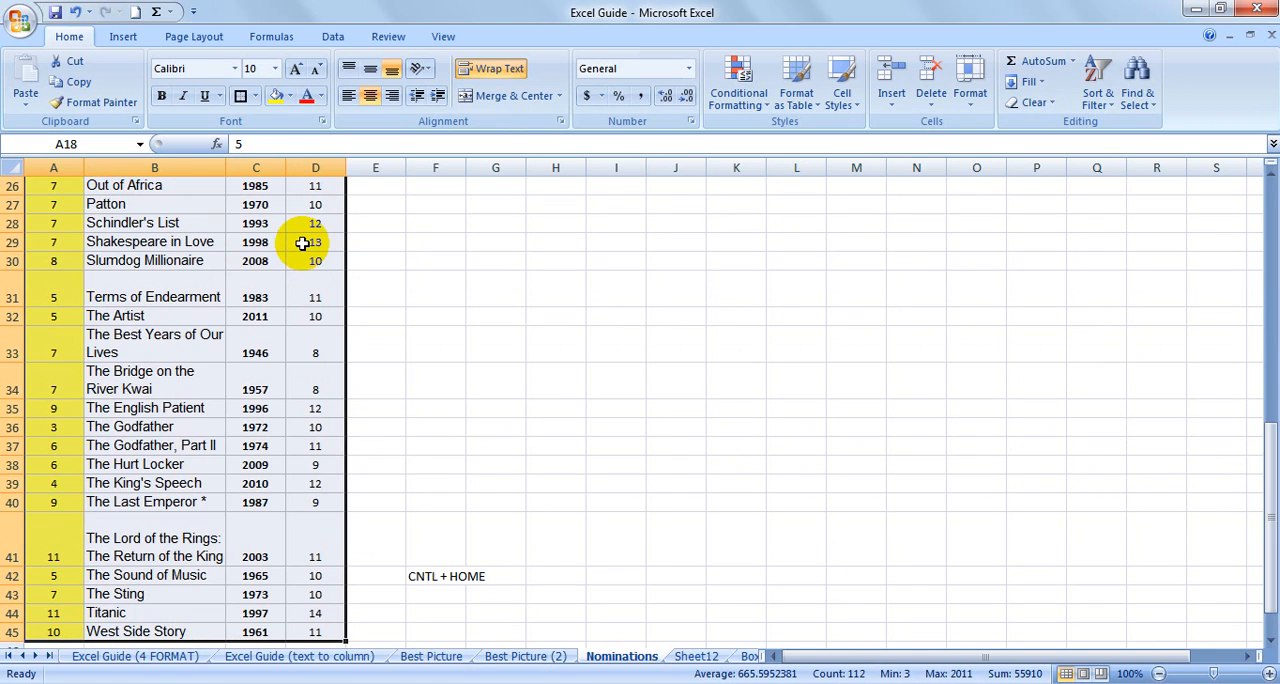
scroll(344, 412, up, 5)
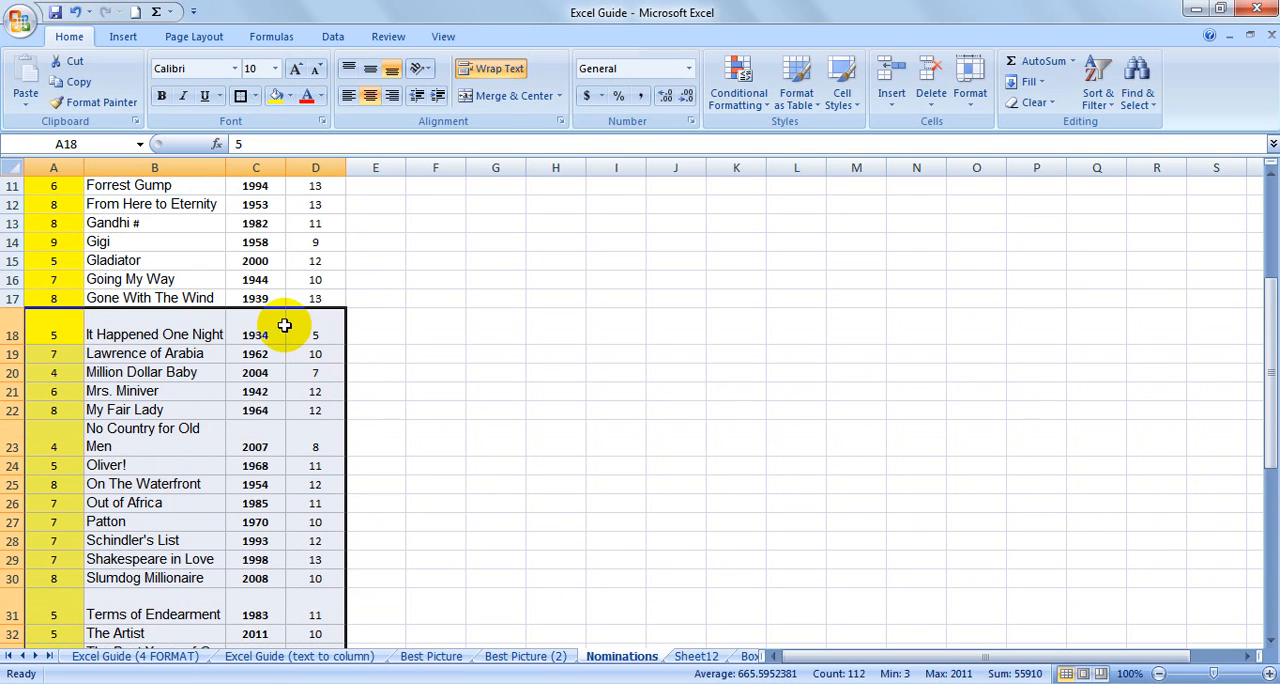
drag(324, 314, 278, 348)
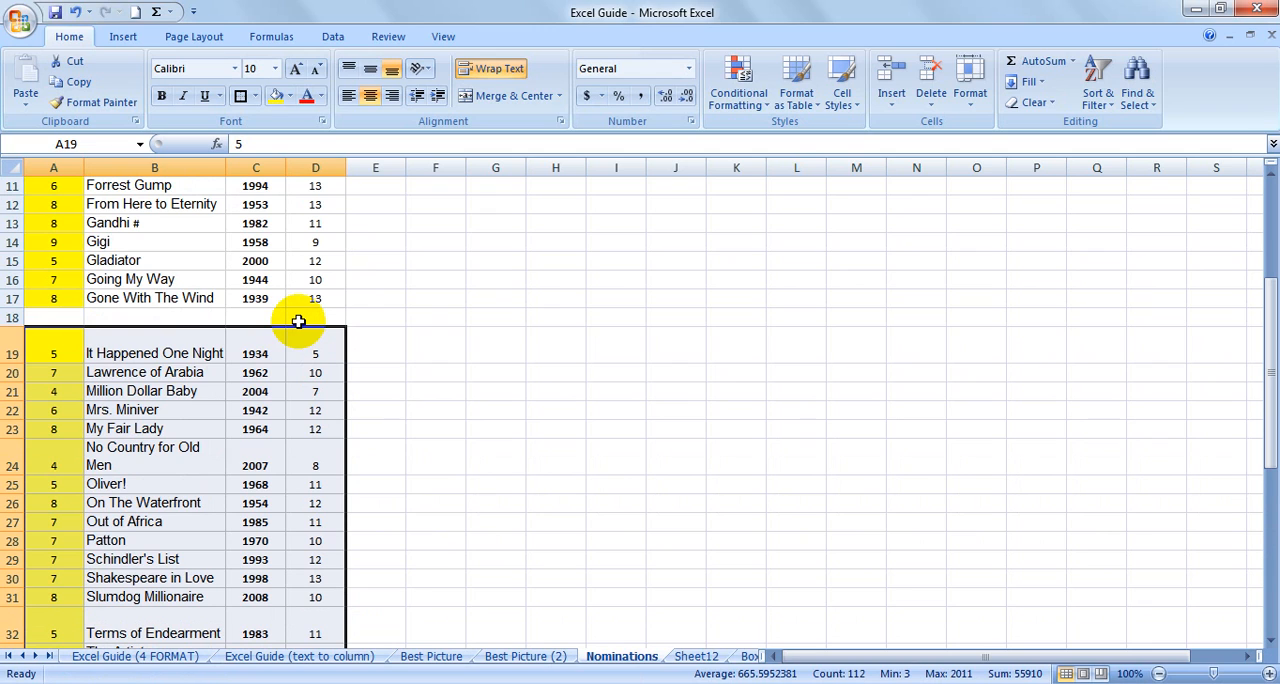
click(352, 298)
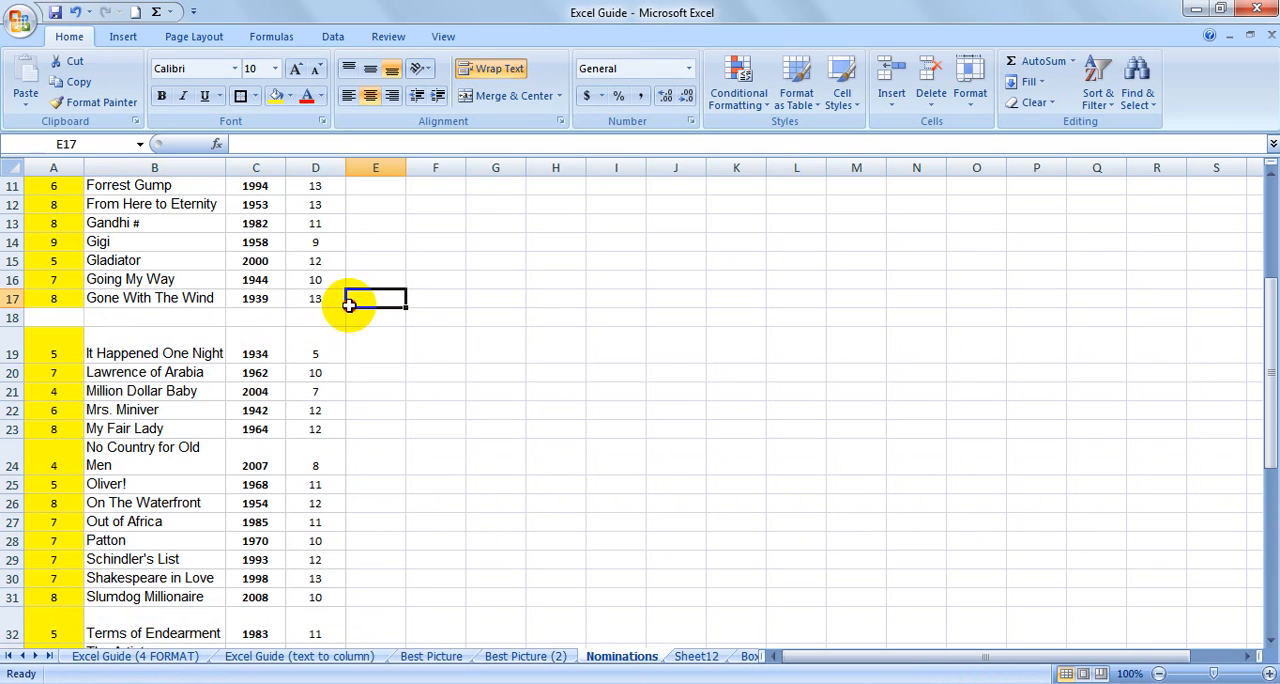
Return to the Excel Guide (4 FORMAT) sheet and expand the collapsed row group above row 2.
click(170, 656)
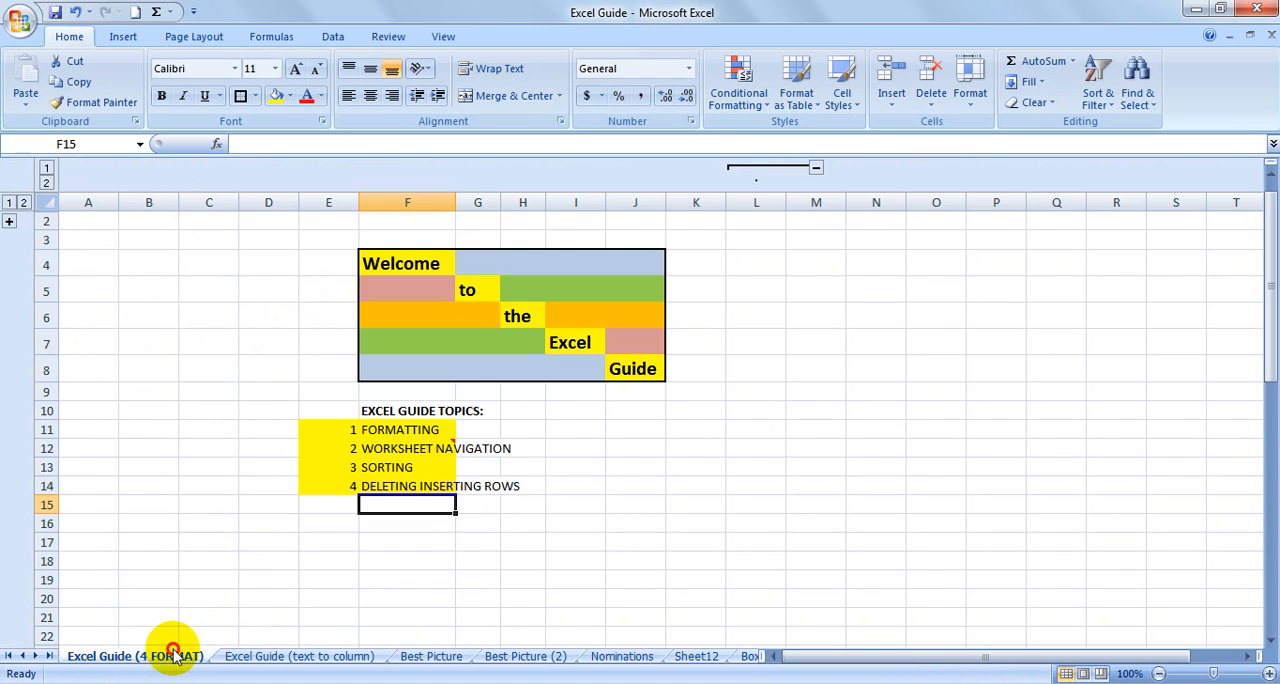
click(10, 223)
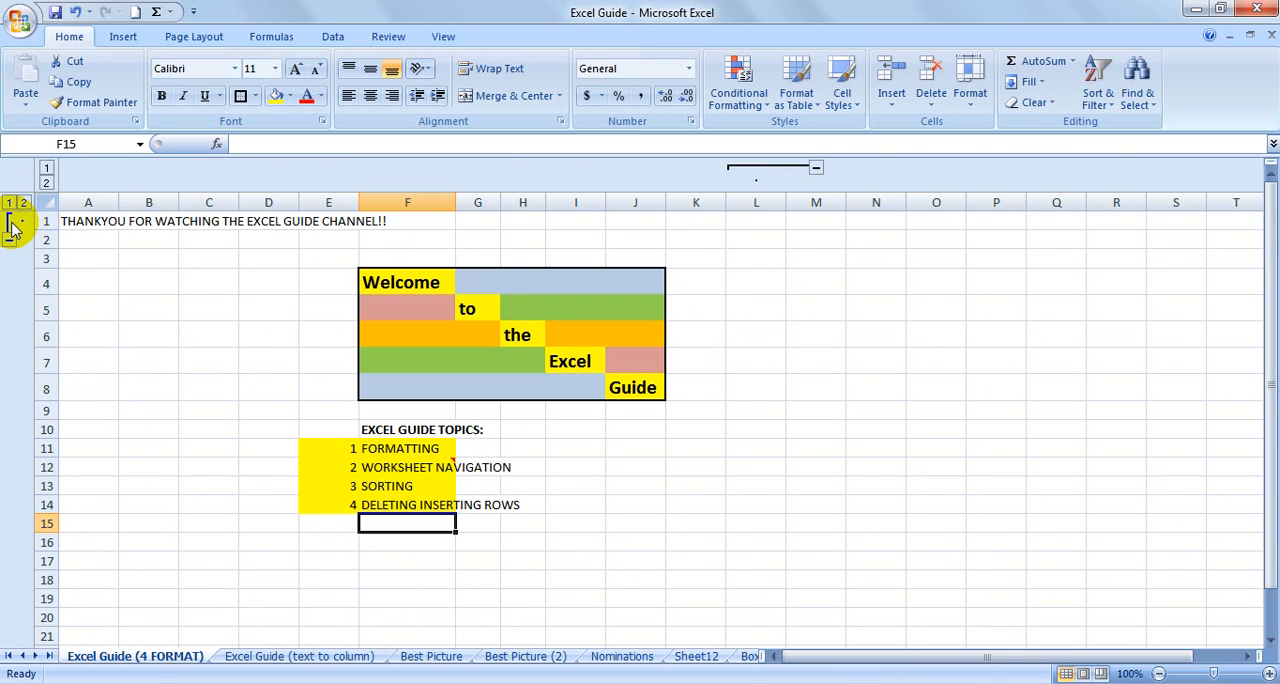